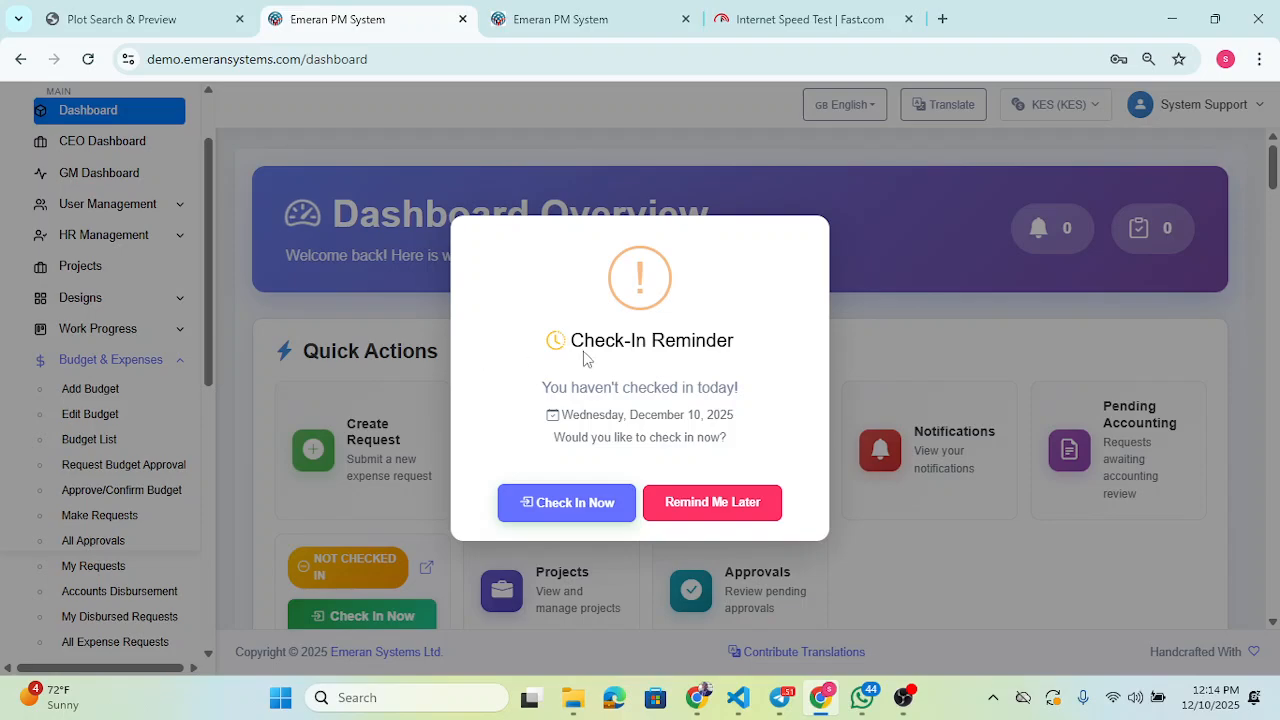
Step: Postpone the check-in reminder and open the Add Budget page of Budget & Expenses
left_click(728, 500)
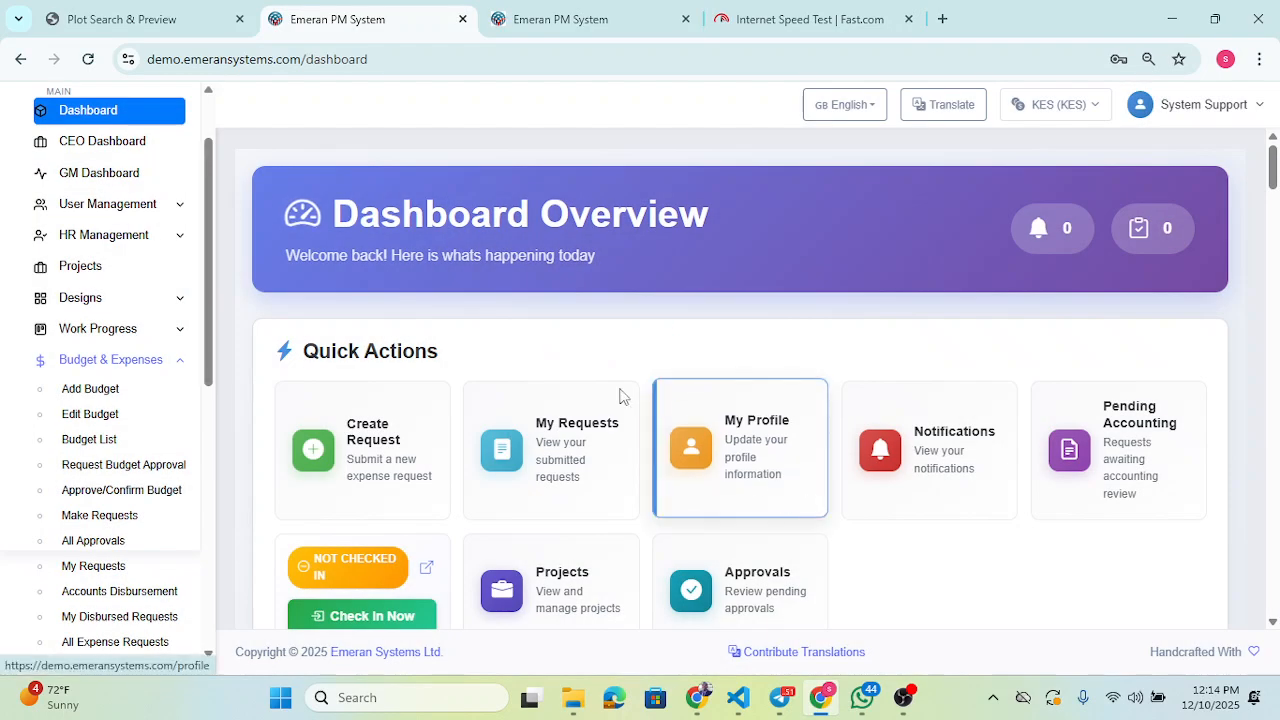
left_click(77, 359)
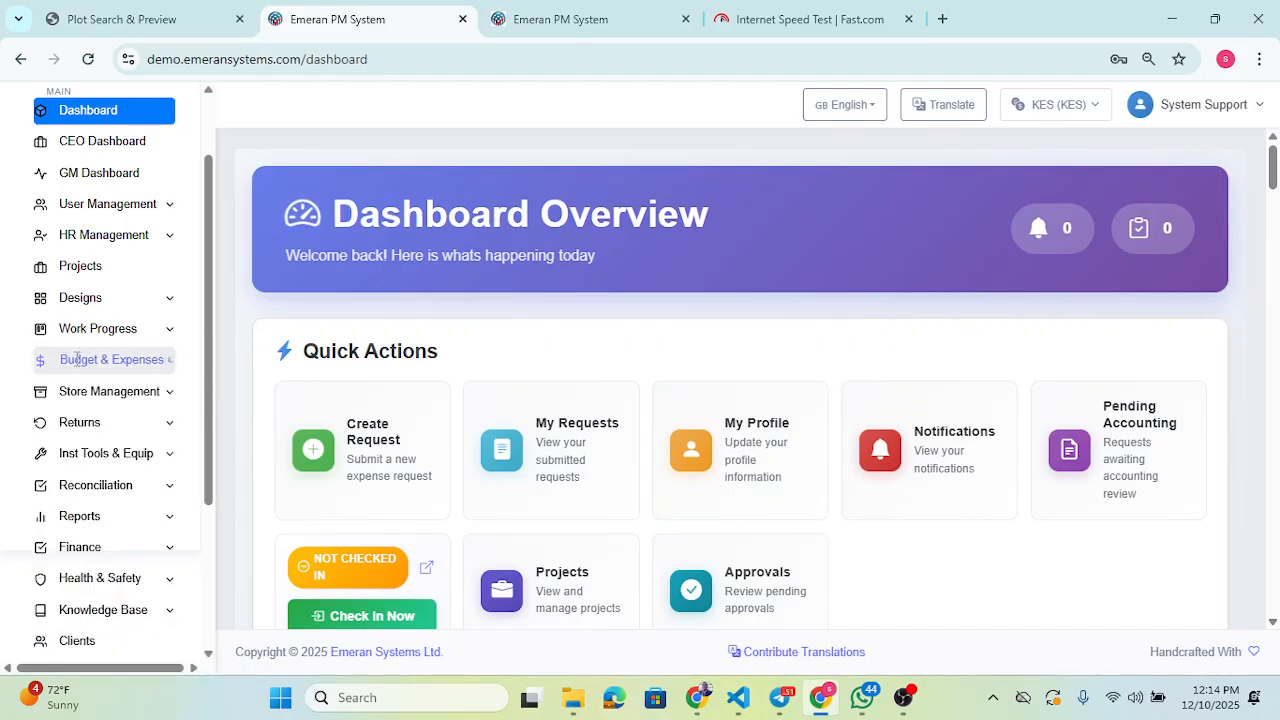
left_click(104, 364)
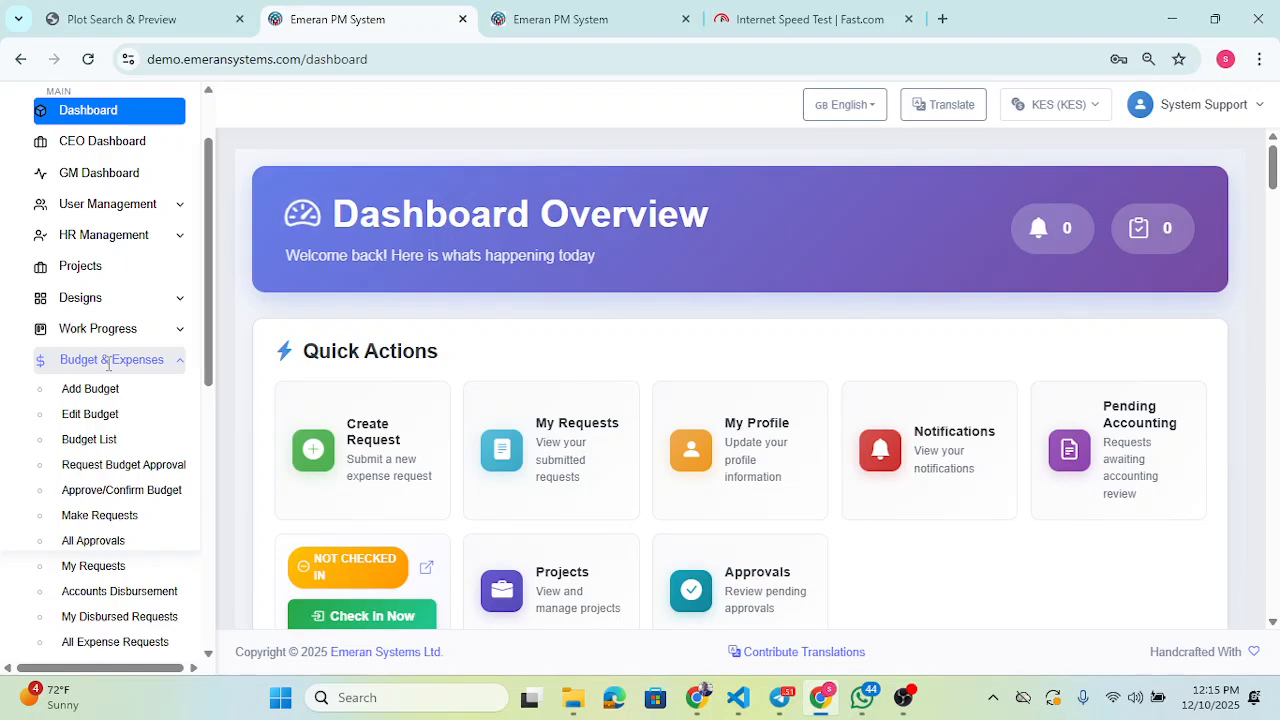
left_click(107, 365)
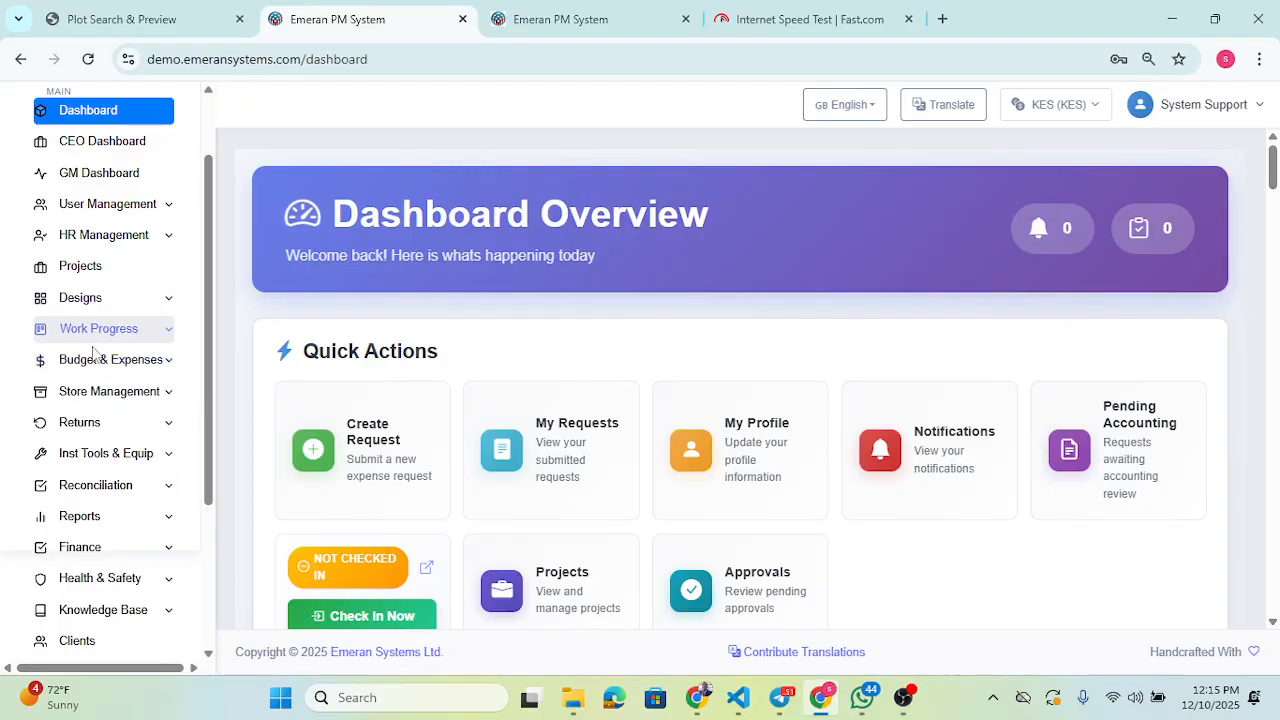
left_click(92, 359)
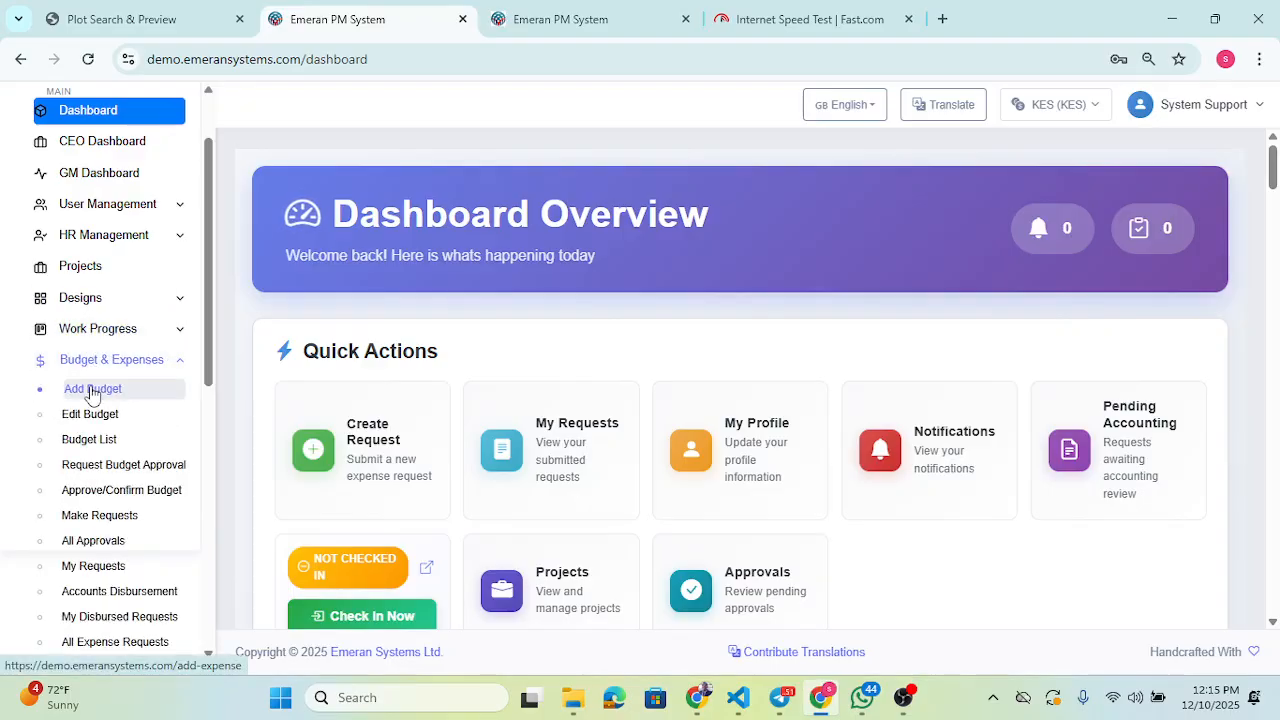
left_click(92, 390)
Step: Clear the preselected project budget, search for "kape" and select the kapenguria budget
left_click(362, 270)
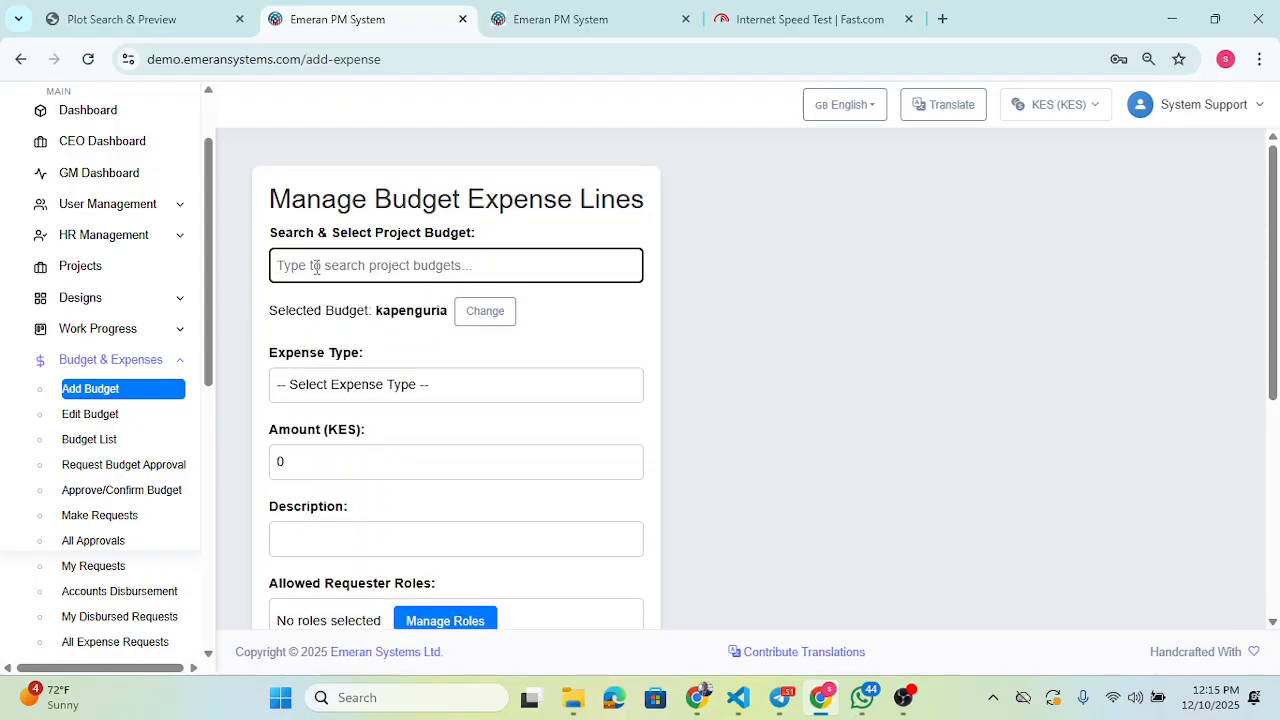
left_click(485, 310)
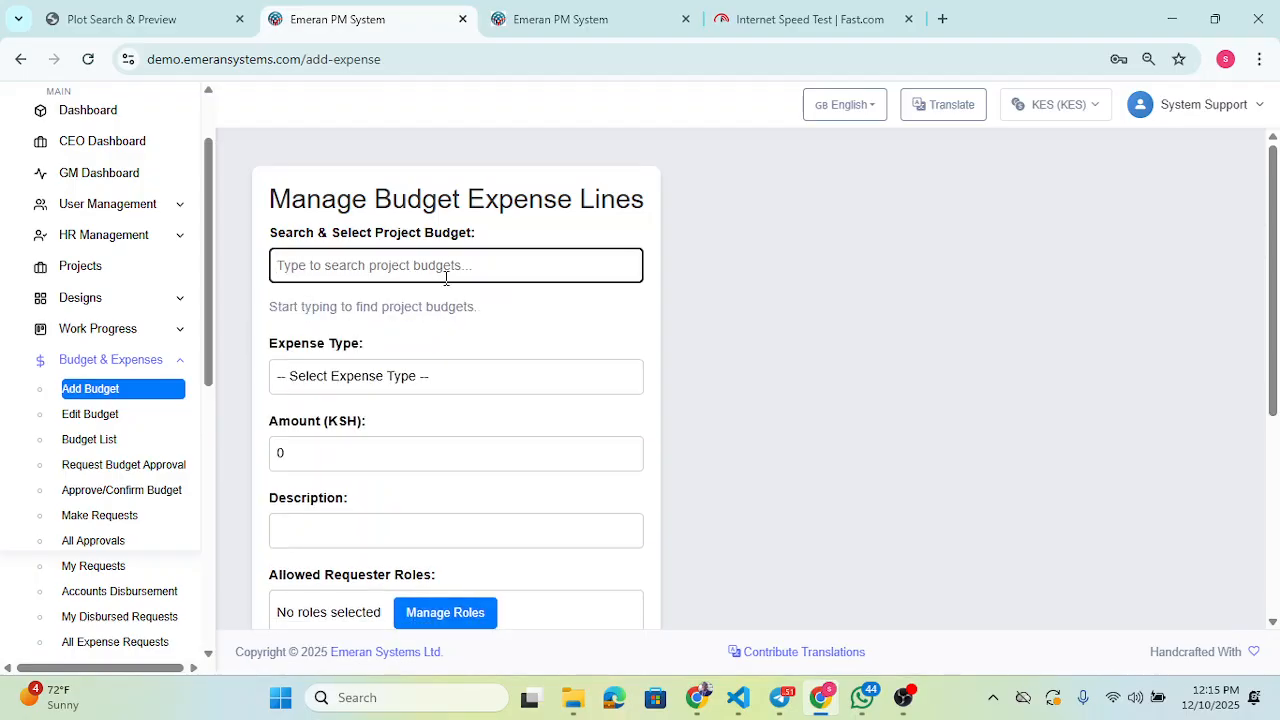
type("kape")
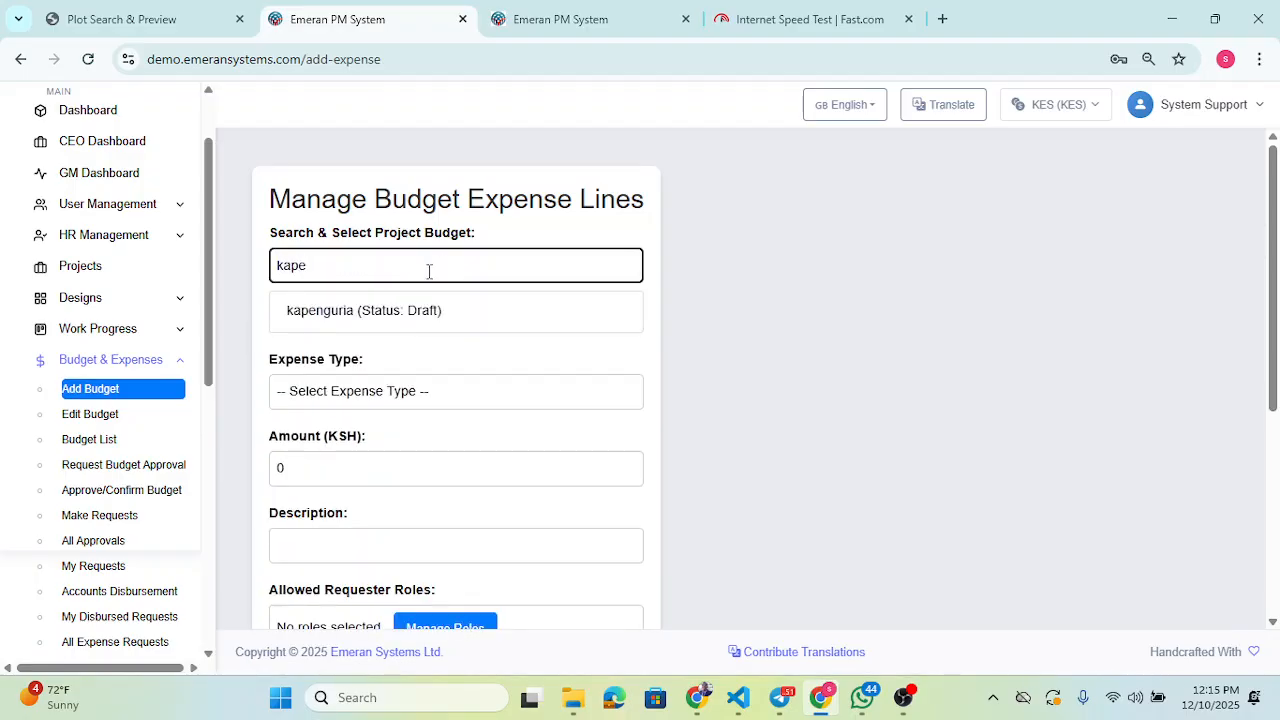
left_click(368, 322)
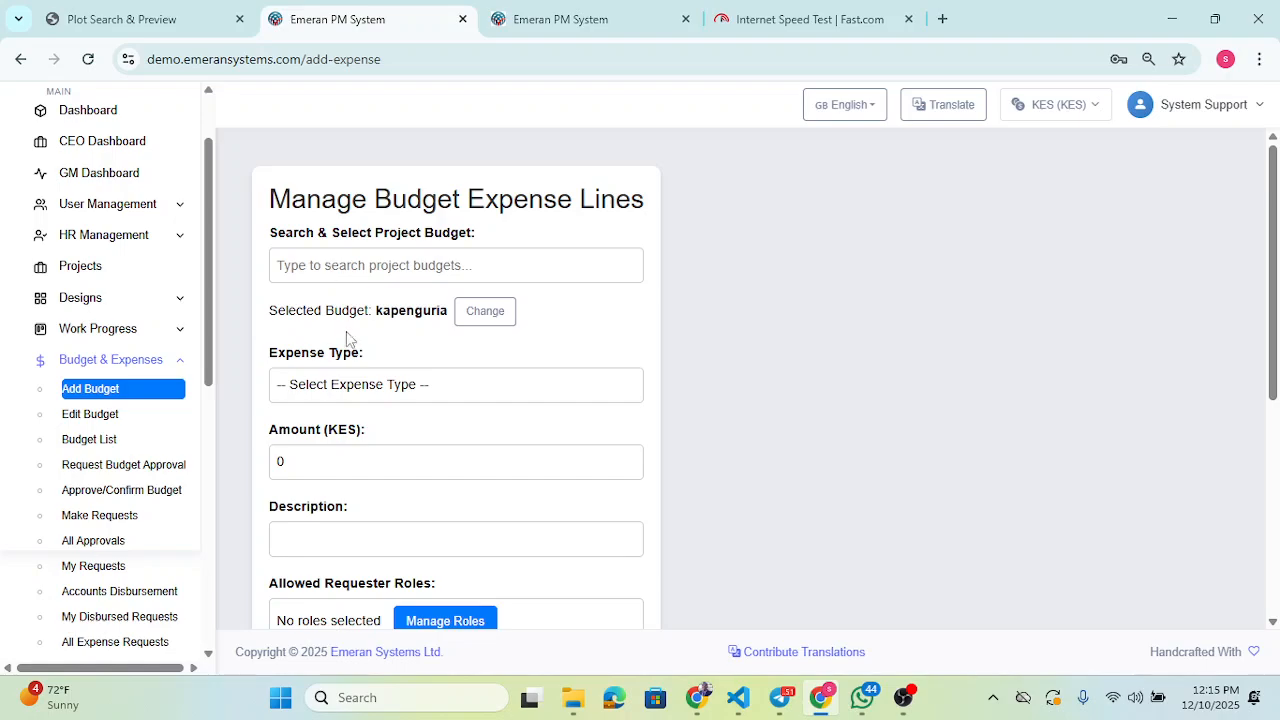
Step: Fill in a Travel Expense line with an amount of 12000 and the description "construction team travelling budget"
left_click_drag(365, 358, 268, 355)
scroll(417, 358, "down", 1)
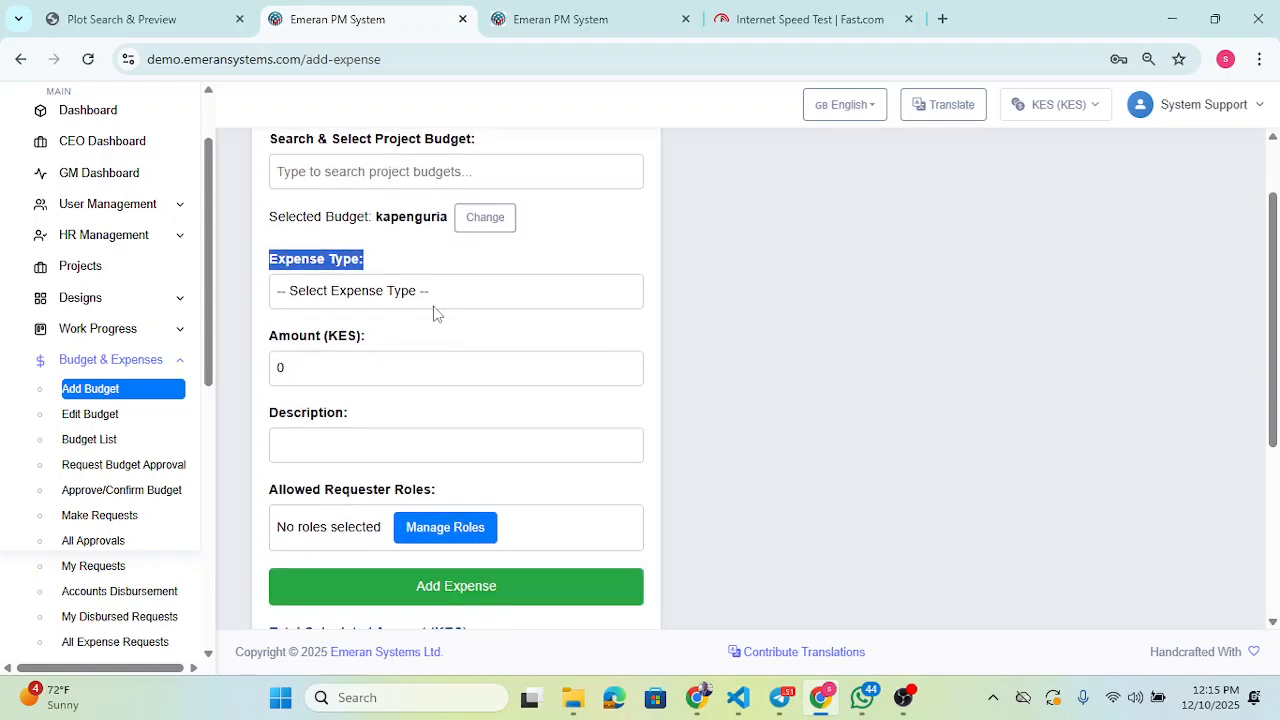
left_click(440, 298)
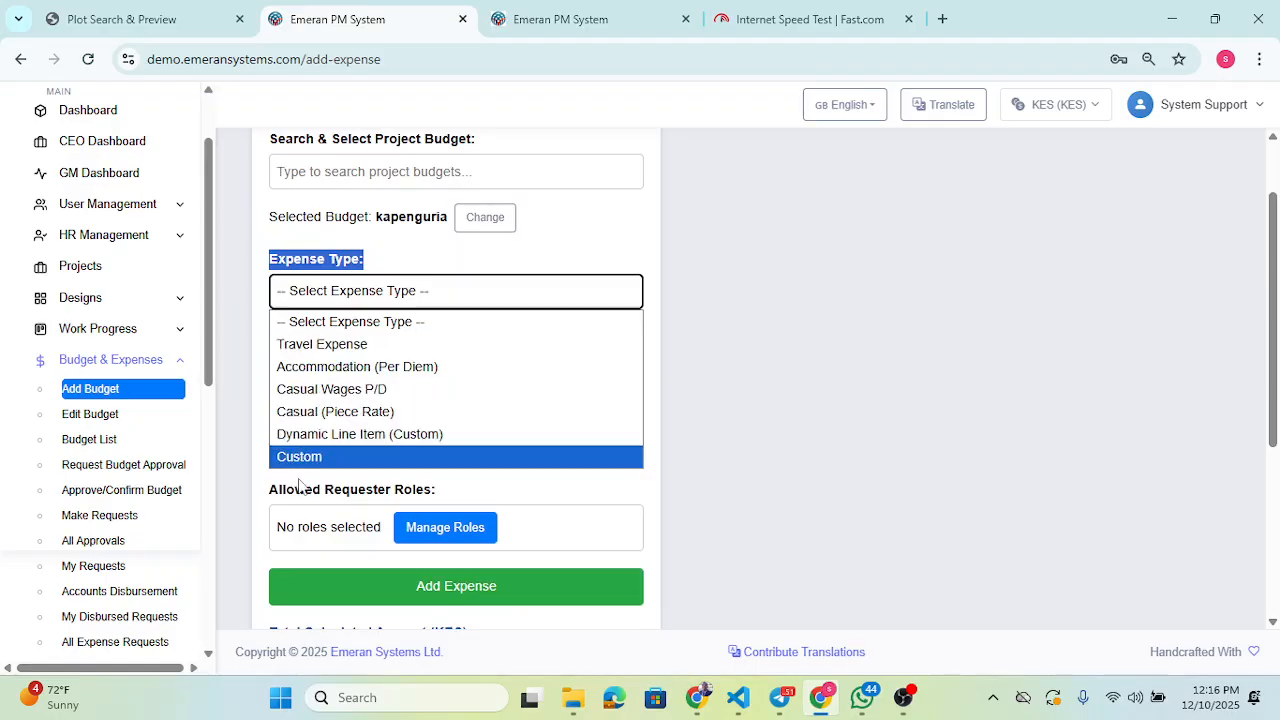
left_click(477, 347)
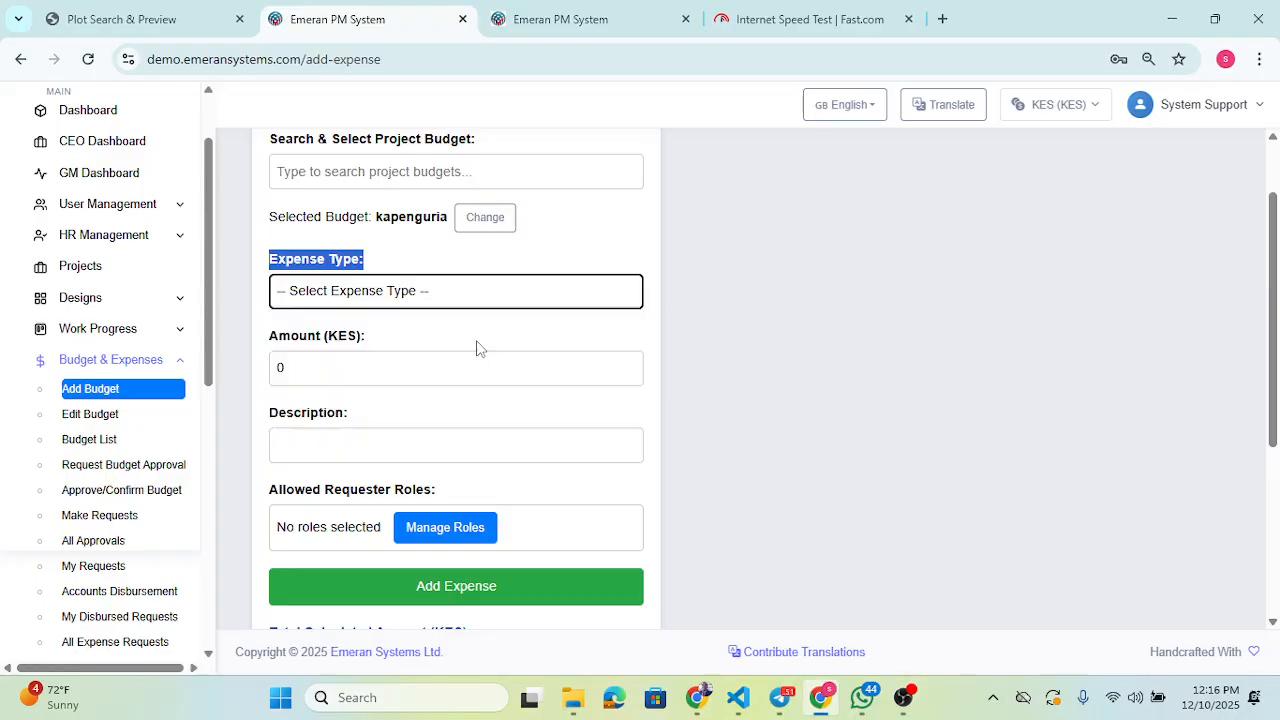
key("Tab")
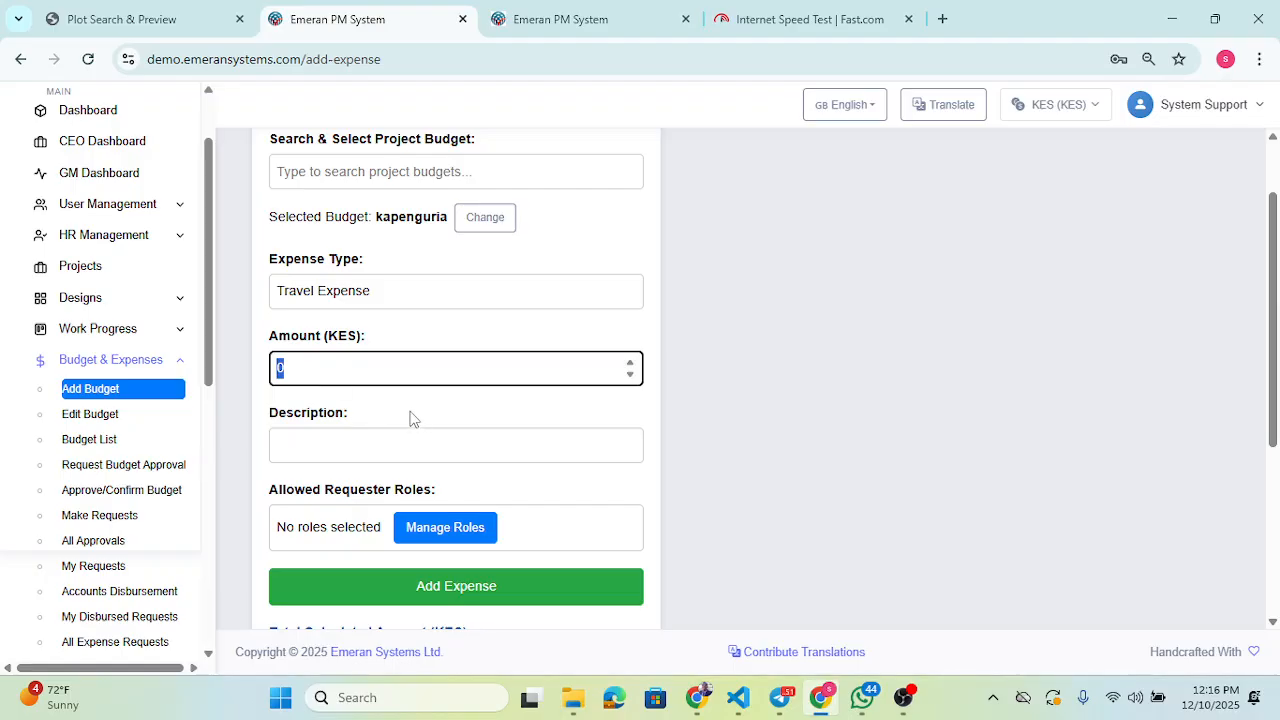
type("120000")
key("BackSpace")
left_click(374, 440)
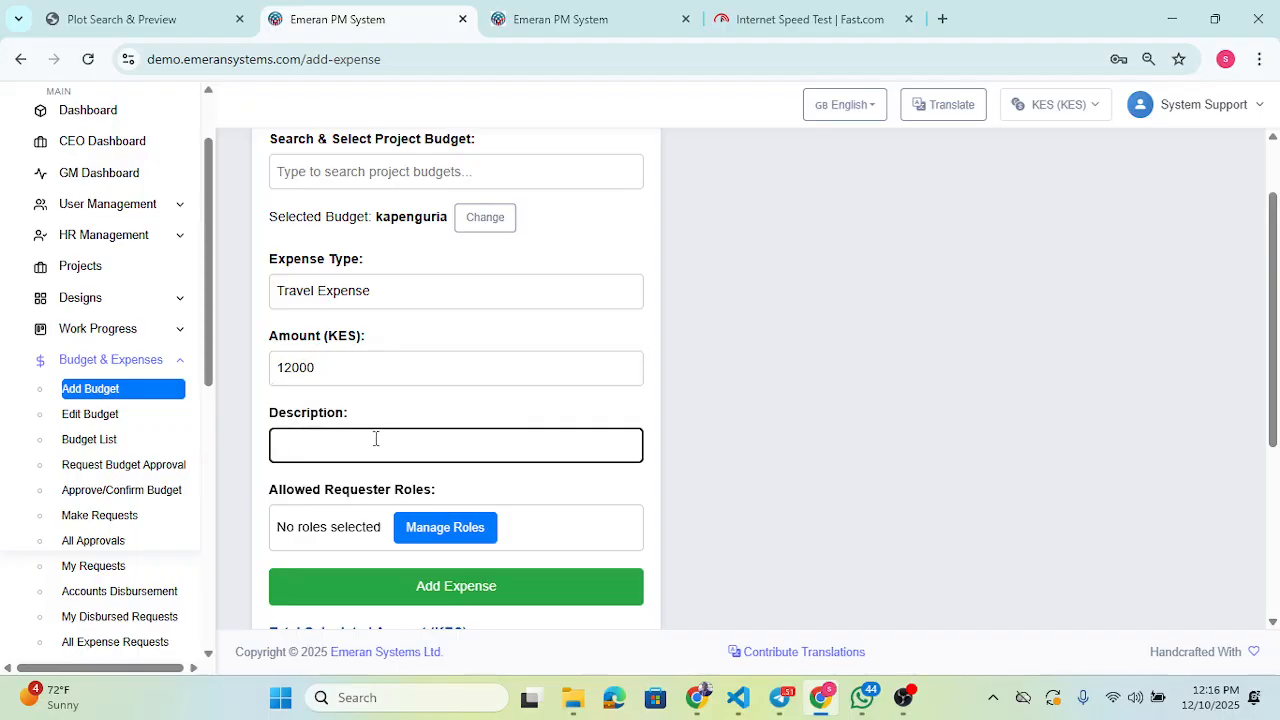
type("construction team travelling budget")
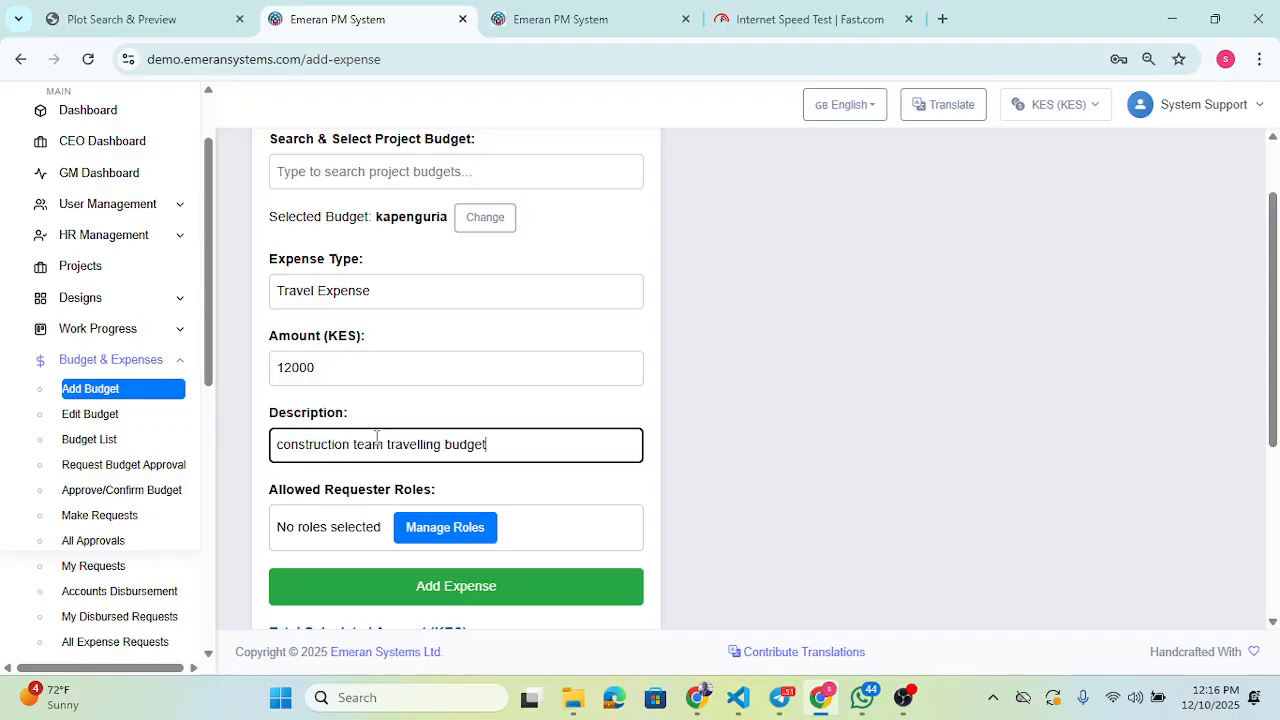
Step: Set the allowed requester roles to Supervisor, Technician and Survey Designer
left_click_drag(260, 490, 452, 487)
left_click(445, 527)
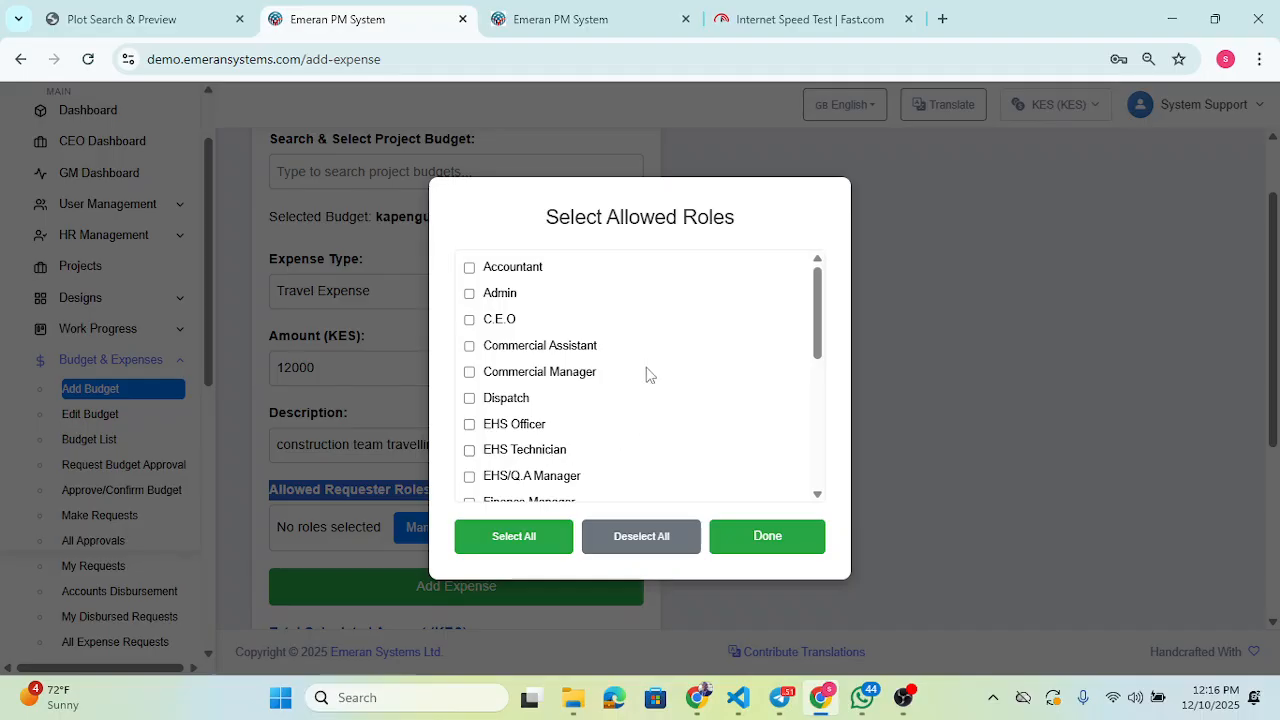
scroll(640, 375, "down", 4)
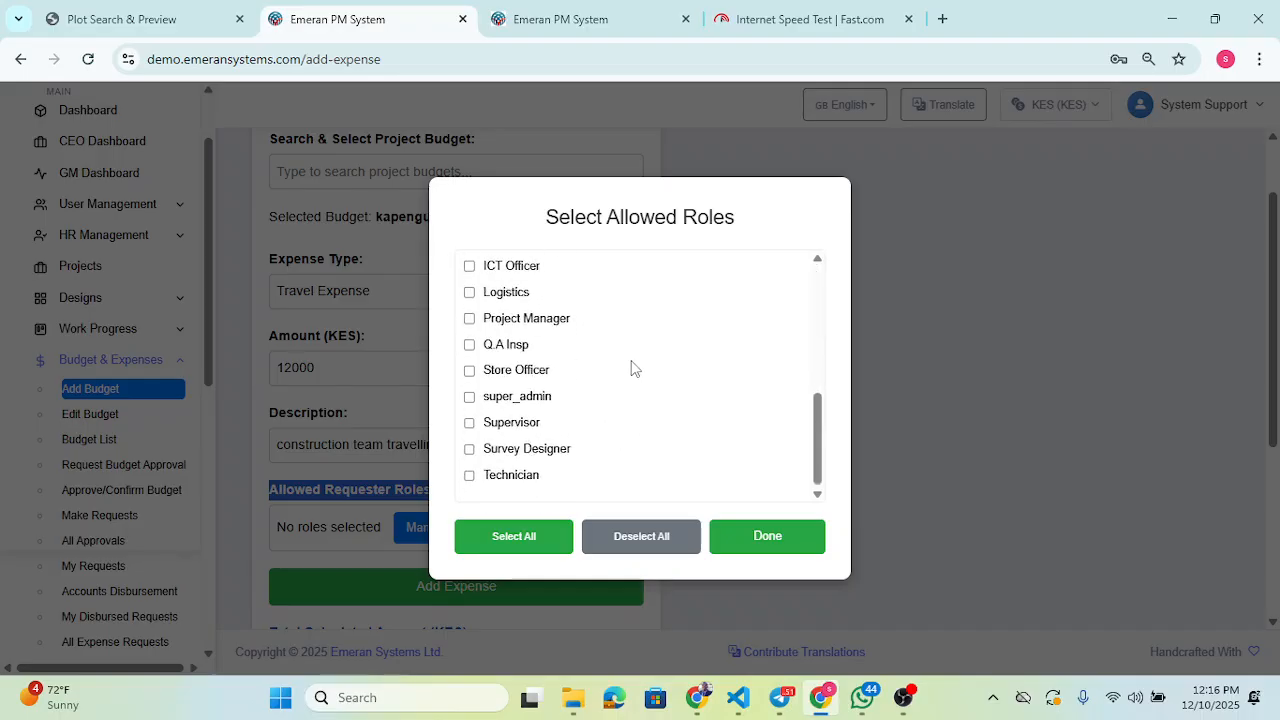
left_click(510, 424)
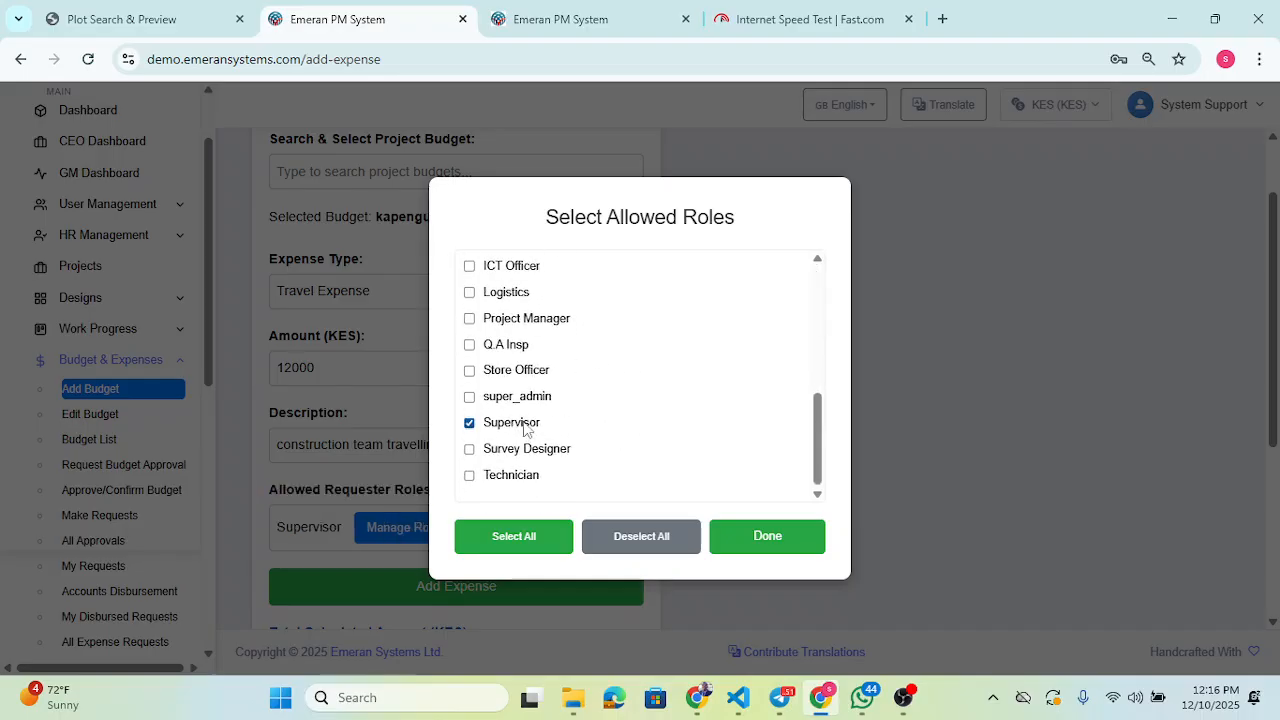
left_click(510, 478)
left_click(513, 450)
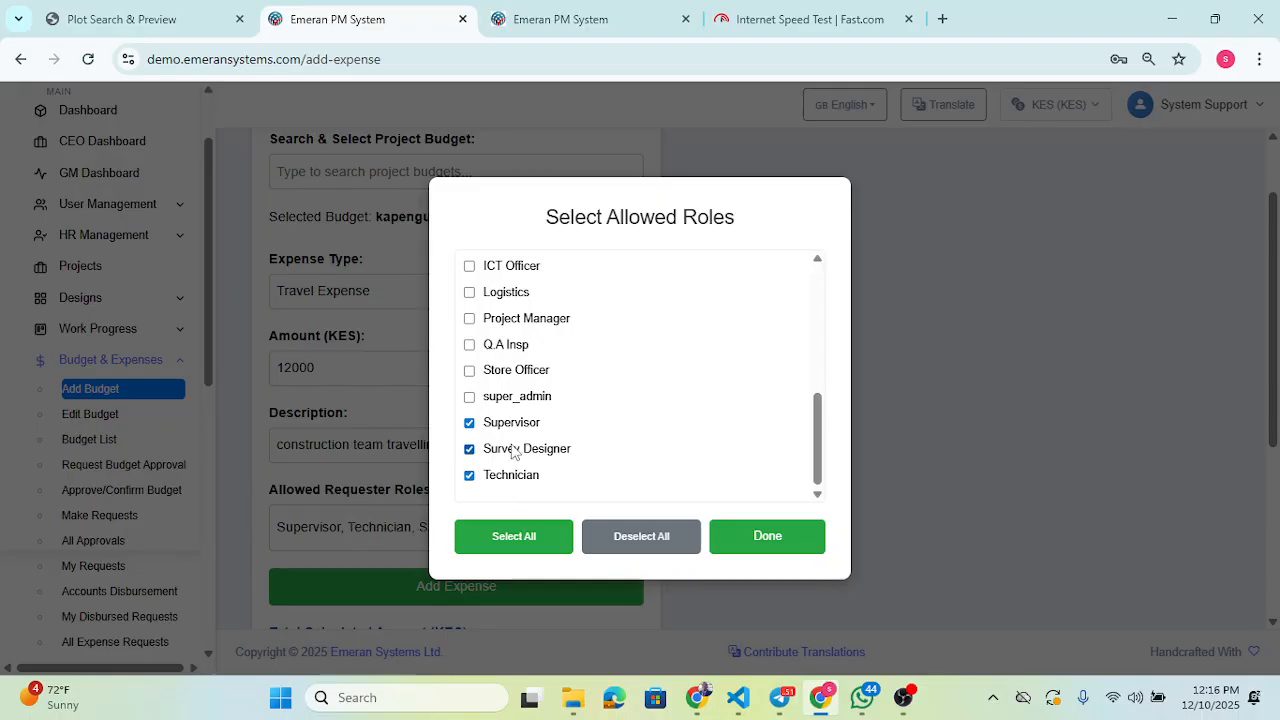
left_click(776, 546)
Step: Add the construction team expense line and review its allowed roles and amount in the Expense Lines table
scroll(441, 423, "down", 2)
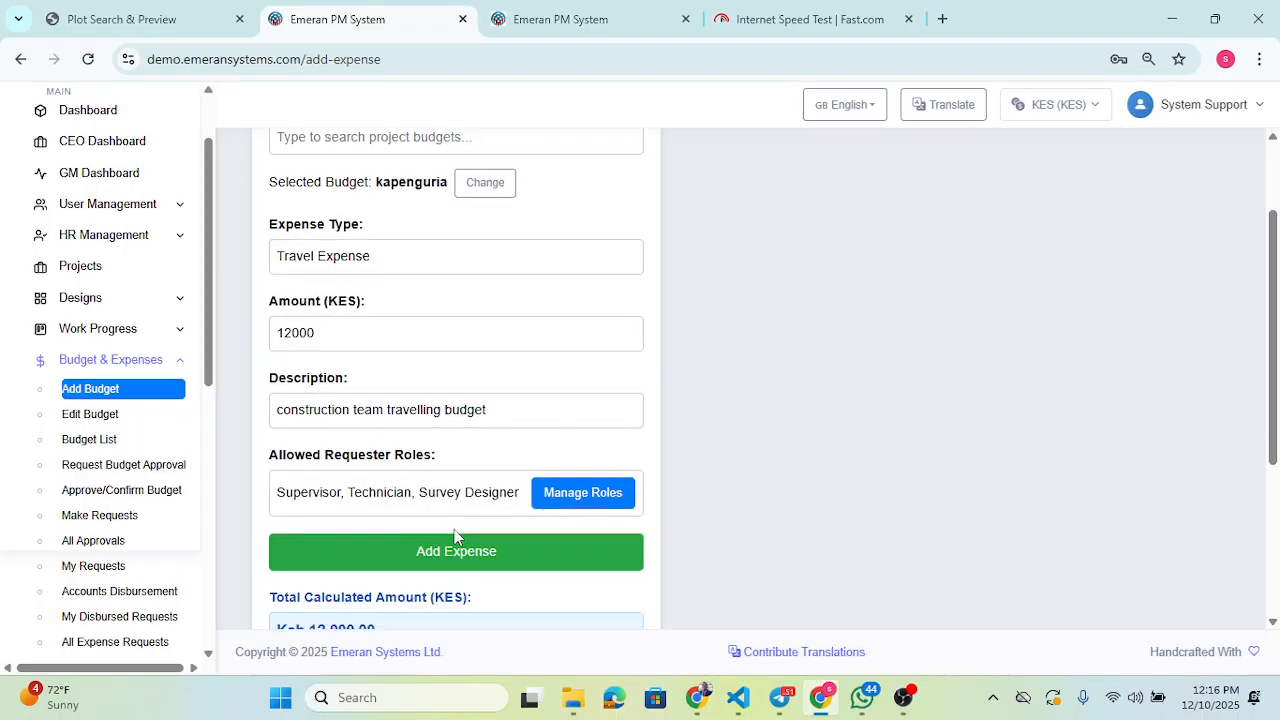
left_click(449, 410)
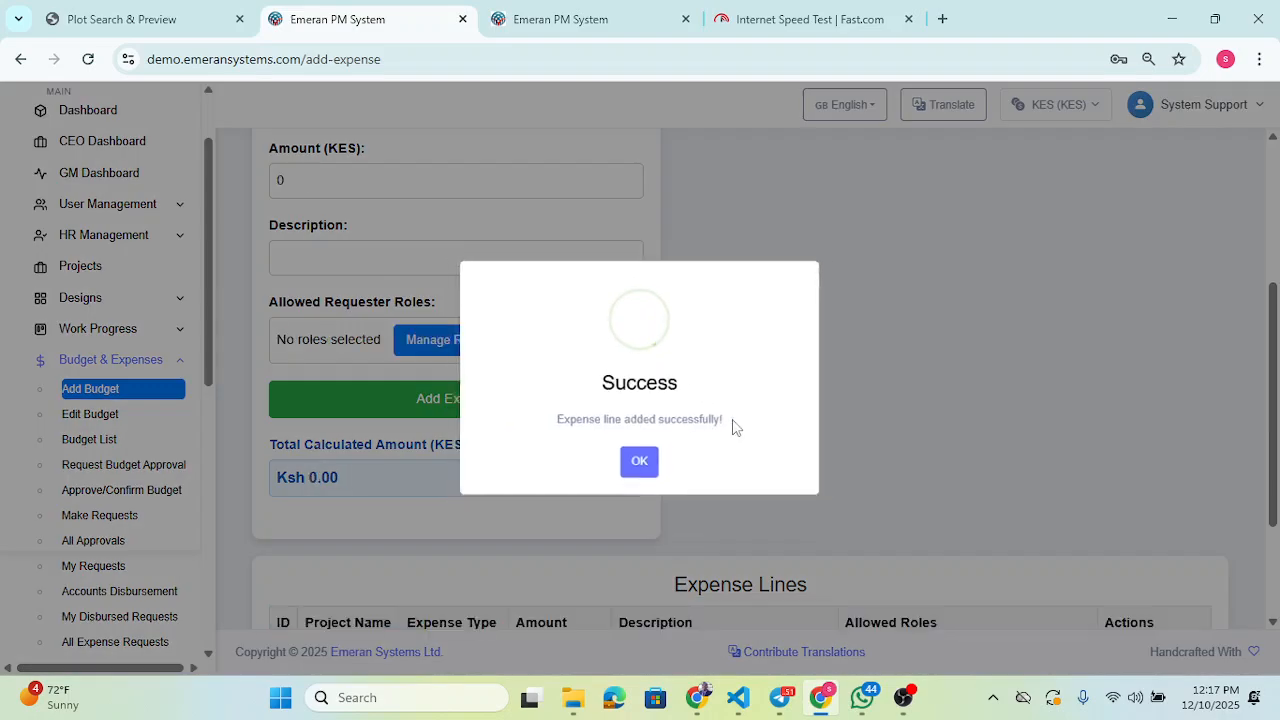
left_click(633, 478)
scroll(731, 406, "down", 2)
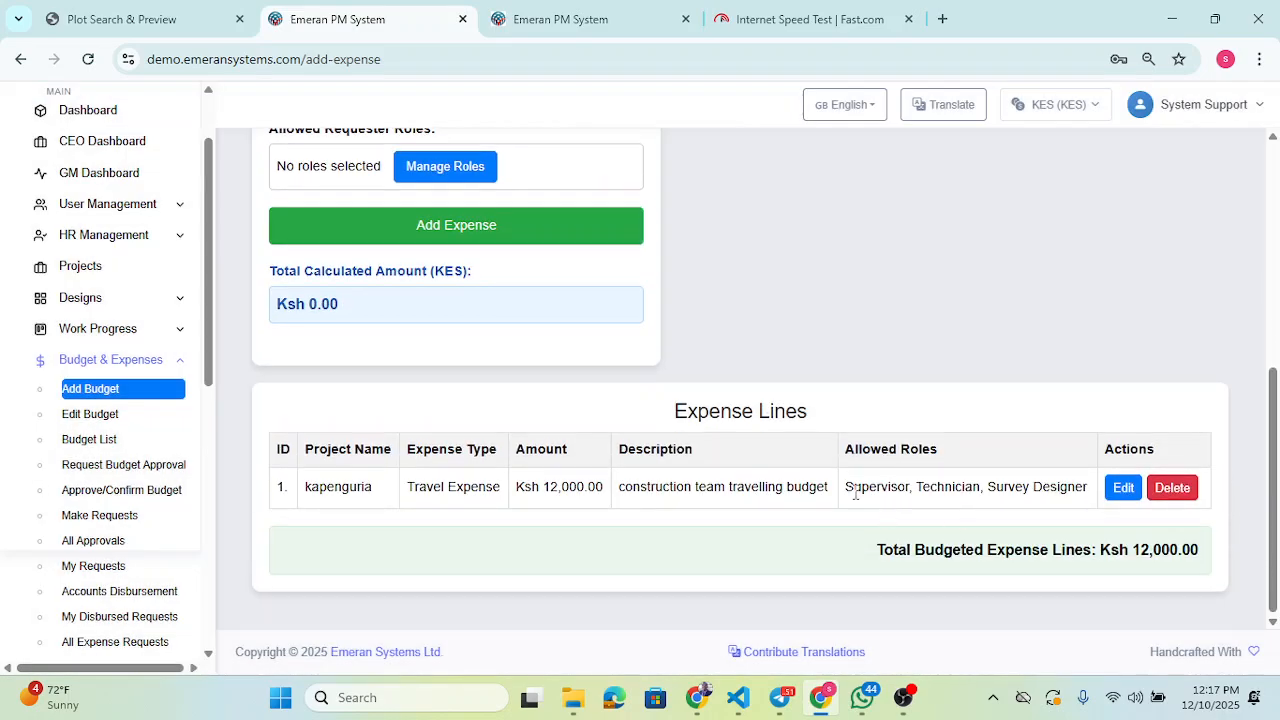
left_click_drag(848, 486, 1093, 494)
left_click_drag(517, 486, 612, 490)
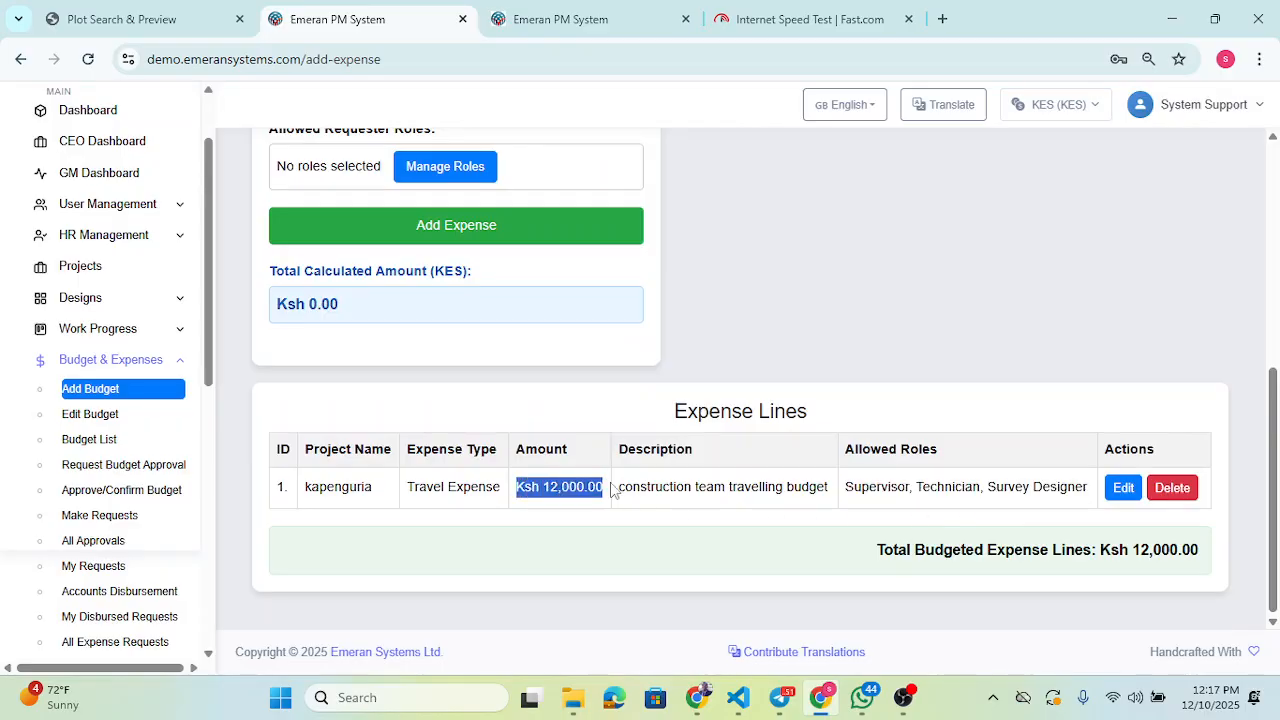
Step: Fill in a second Travel Expense line with an amount of 20000 and the description "administration budget"
scroll(509, 400, "up", 5)
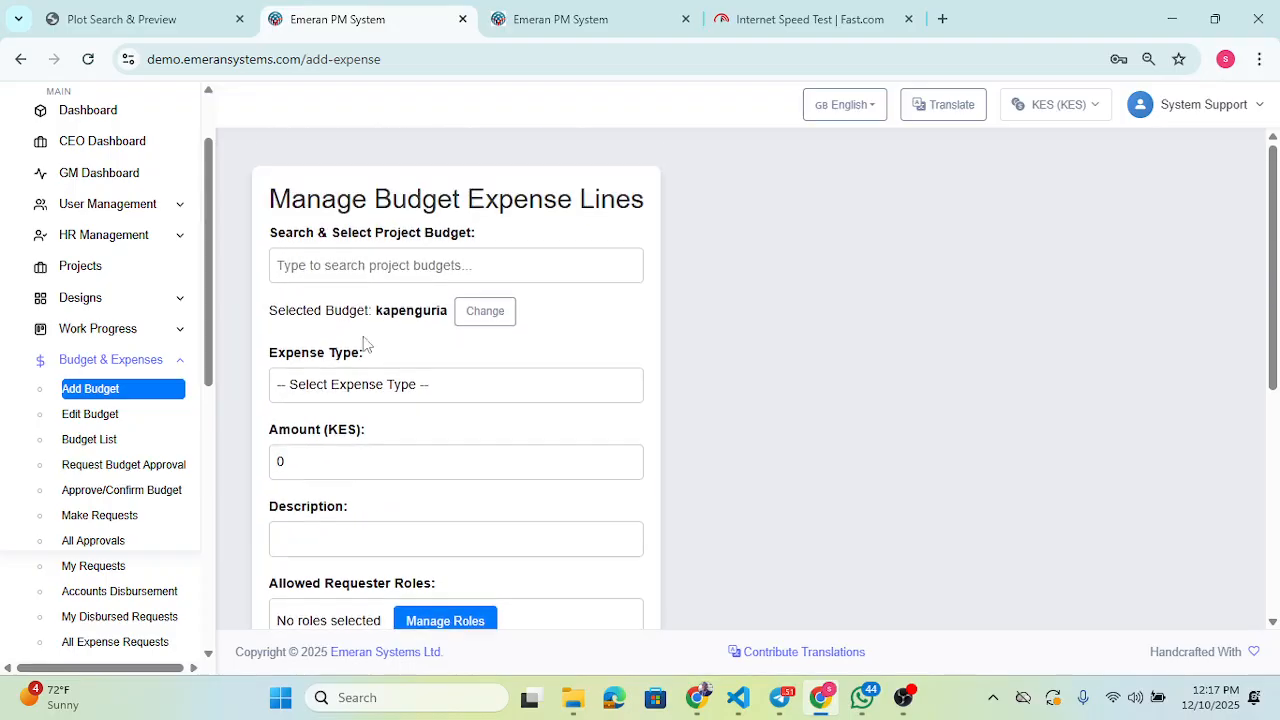
left_click(358, 385)
left_click(332, 437)
left_click_drag(343, 466, 271, 477)
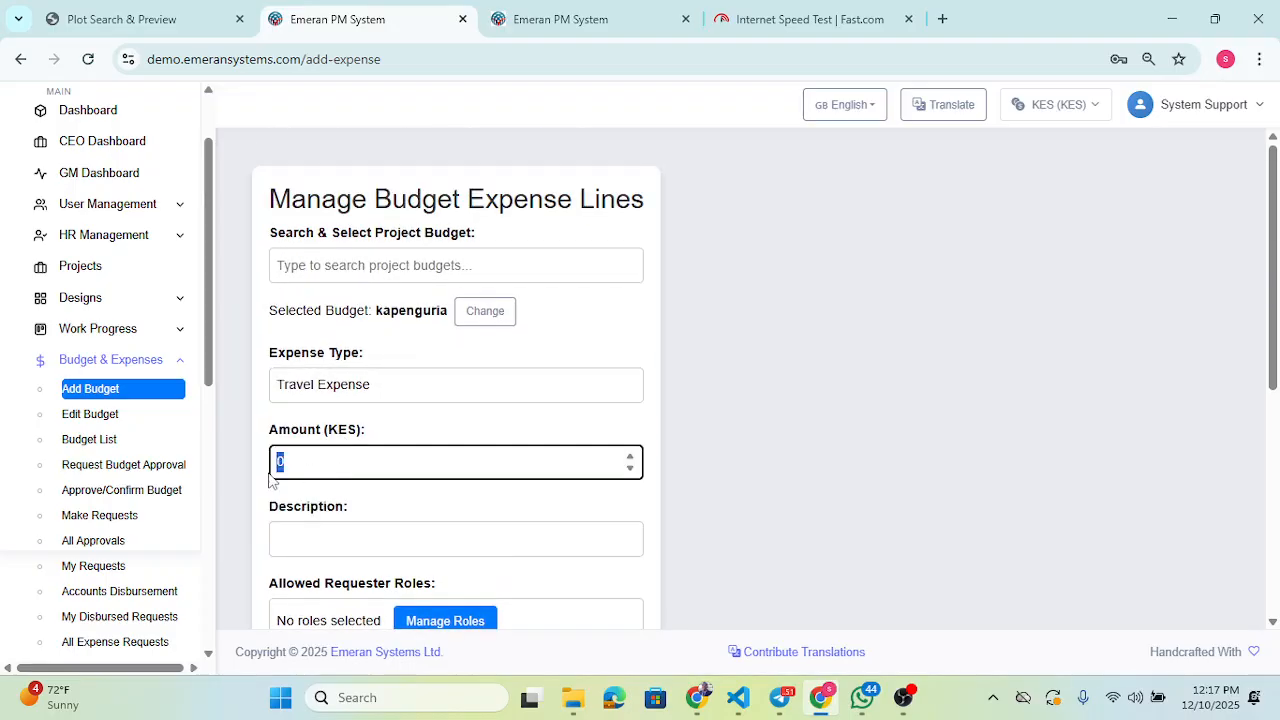
type("20000")
left_click(350, 531)
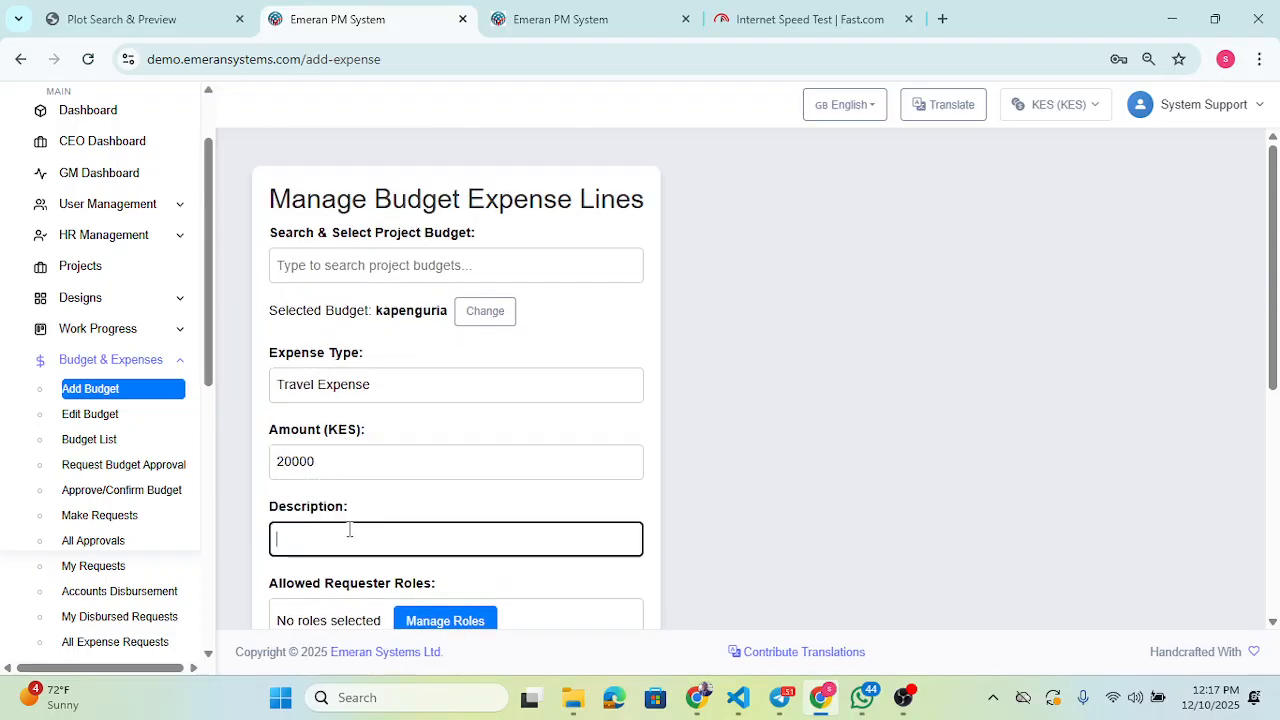
type("administration")
type("budget")
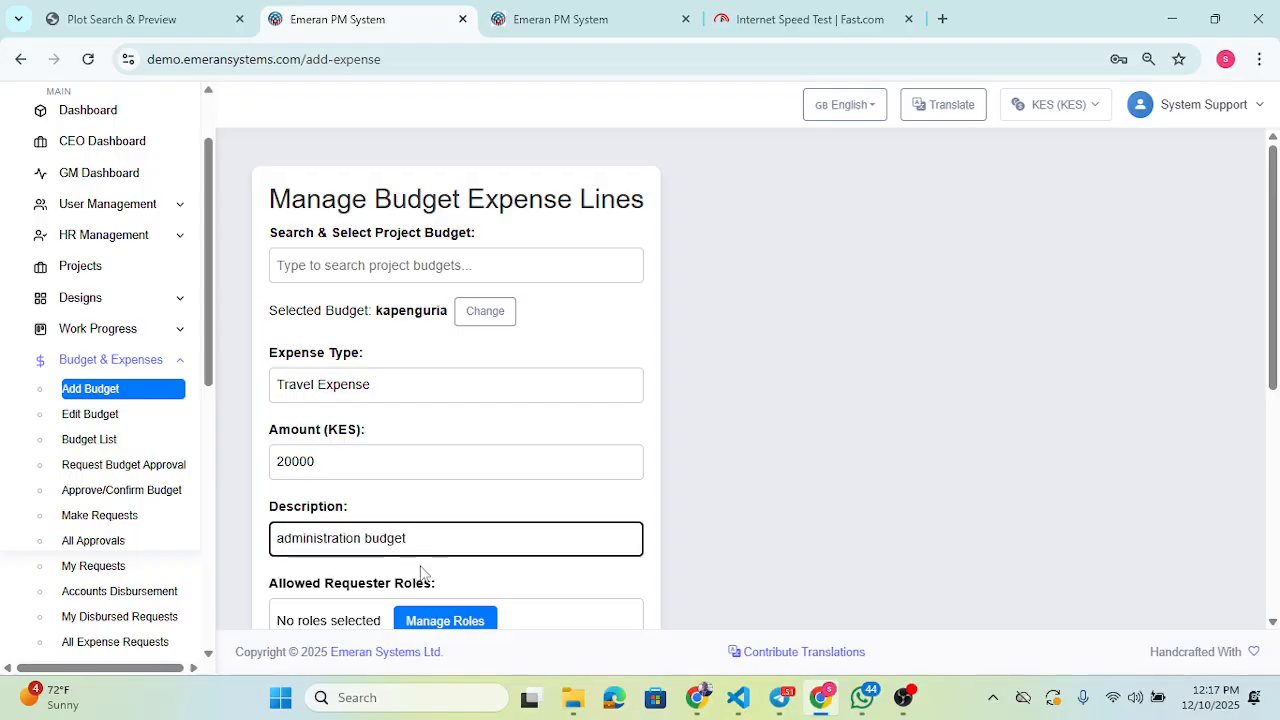
Step: Allow C.E.O, Admin, Accountant, EHS Technician, EHS/Q.A Manager, Finance Manager, GM OPERATION and HR Manager as requesters, and add the expense line
scroll(431, 464, "down", 2)
left_click(443, 437)
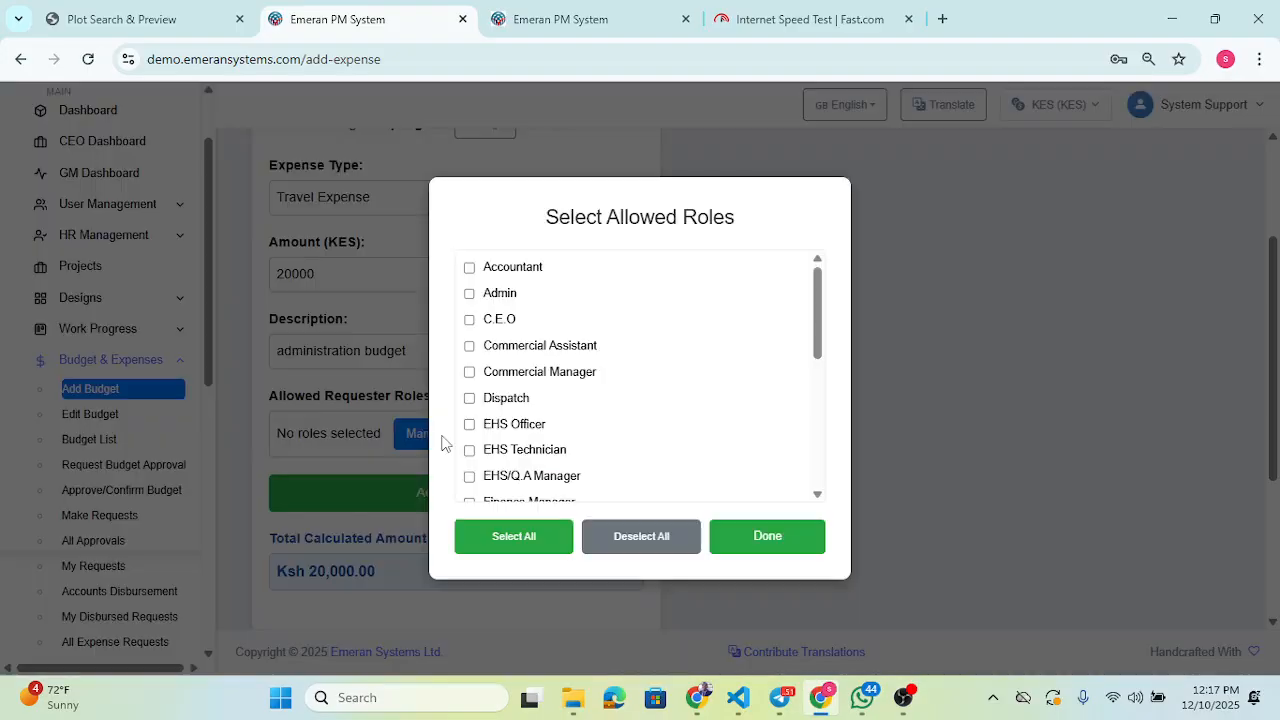
left_click(495, 320)
left_click(503, 297)
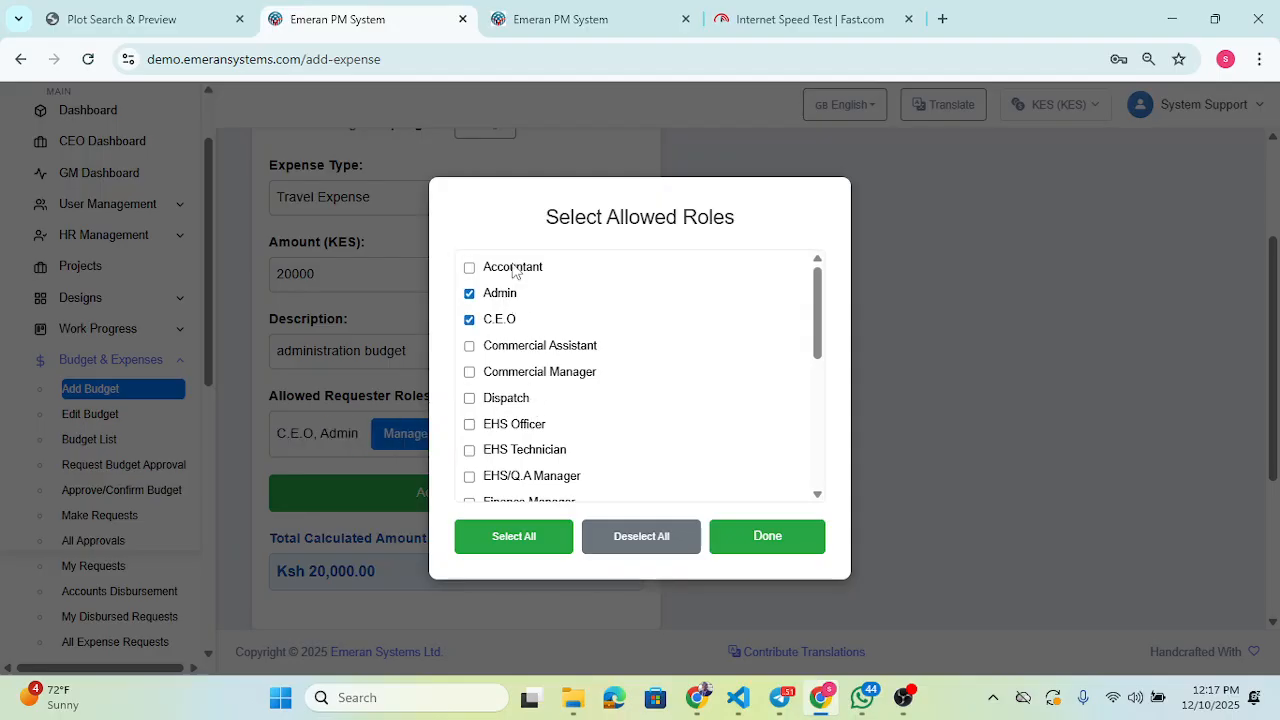
left_click(512, 270)
scroll(568, 374, "down", 1)
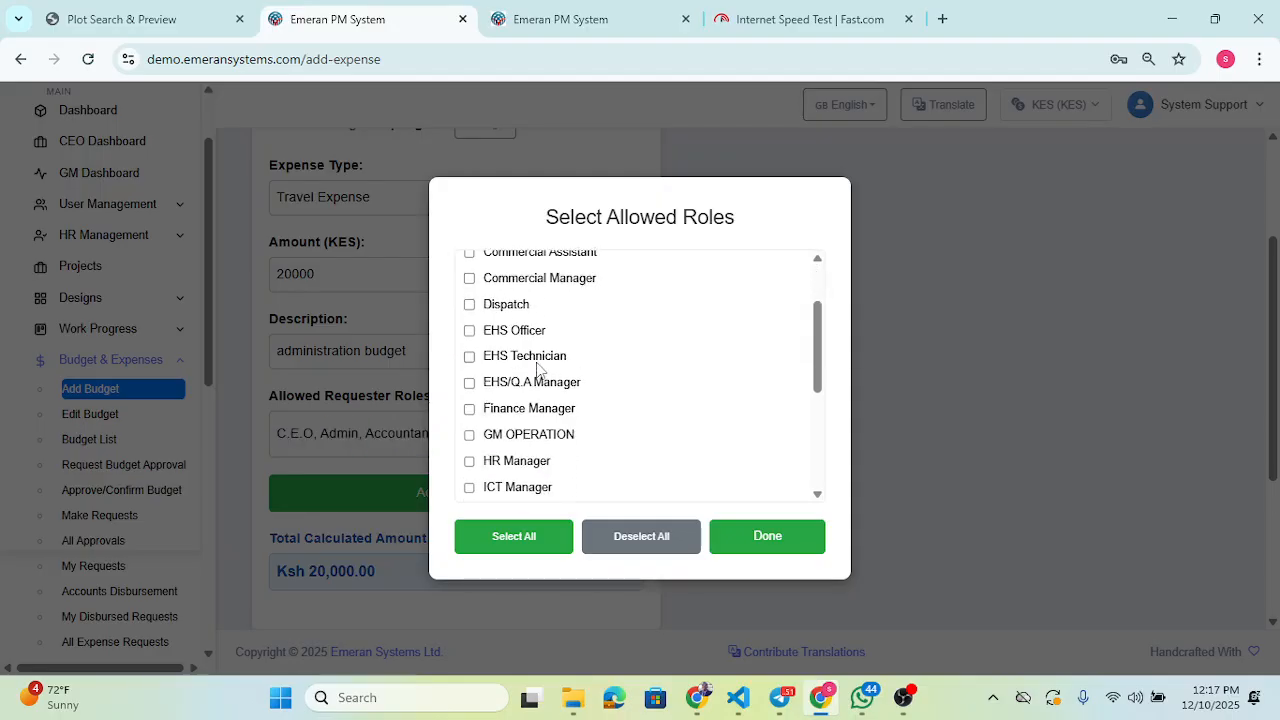
left_click(540, 360)
left_click(547, 386)
left_click(533, 410)
left_click(536, 436)
left_click(491, 462)
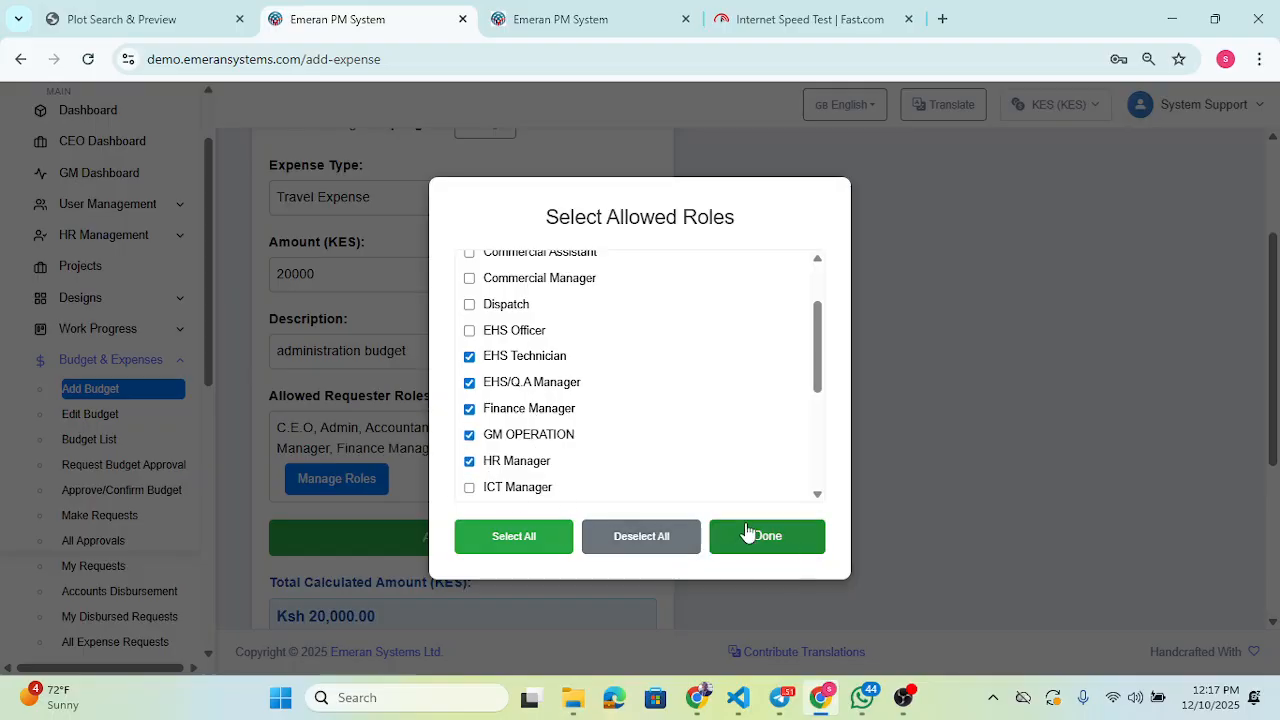
left_click(752, 536)
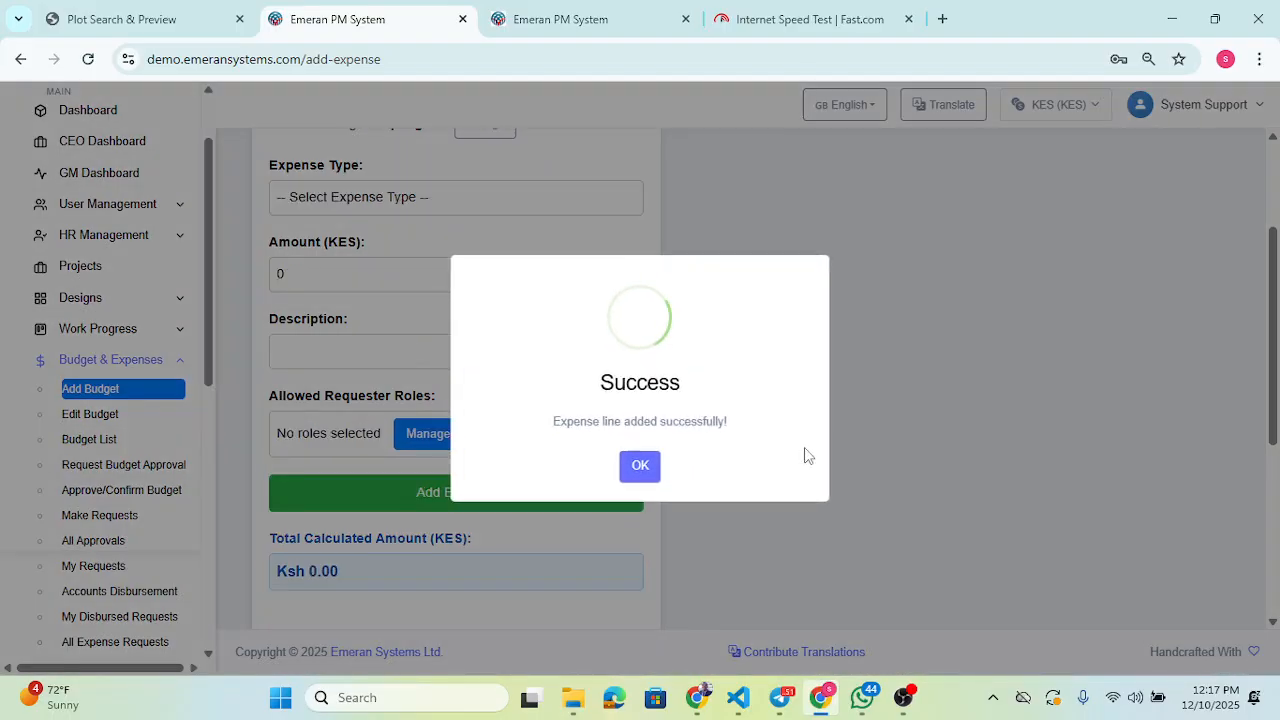
left_click(652, 471)
Step: Examine the construction team line's allowed roles, expense type and amount in the Expense Lines table
scroll(862, 409, "down", 3)
scroll(864, 412, "down", 1)
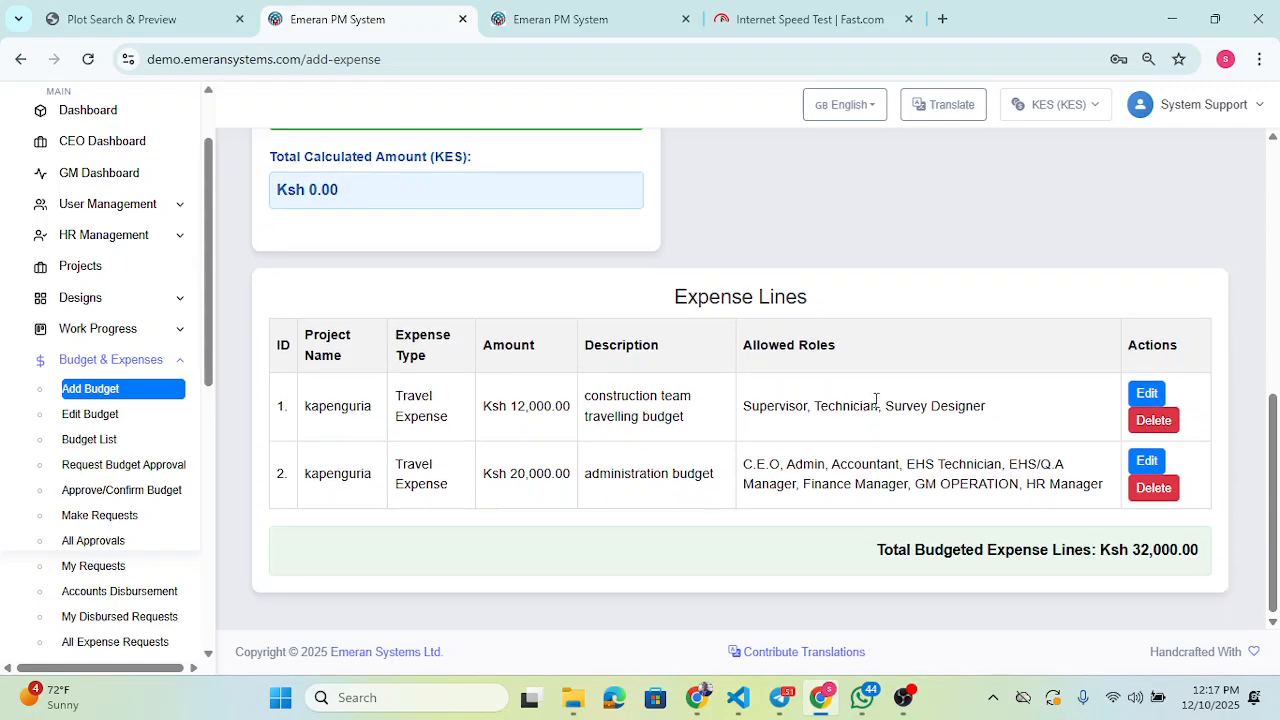
left_click_drag(745, 405, 821, 406)
left_click_drag(580, 414, 300, 415)
left_click(427, 405)
left_click_drag(576, 418, 398, 400)
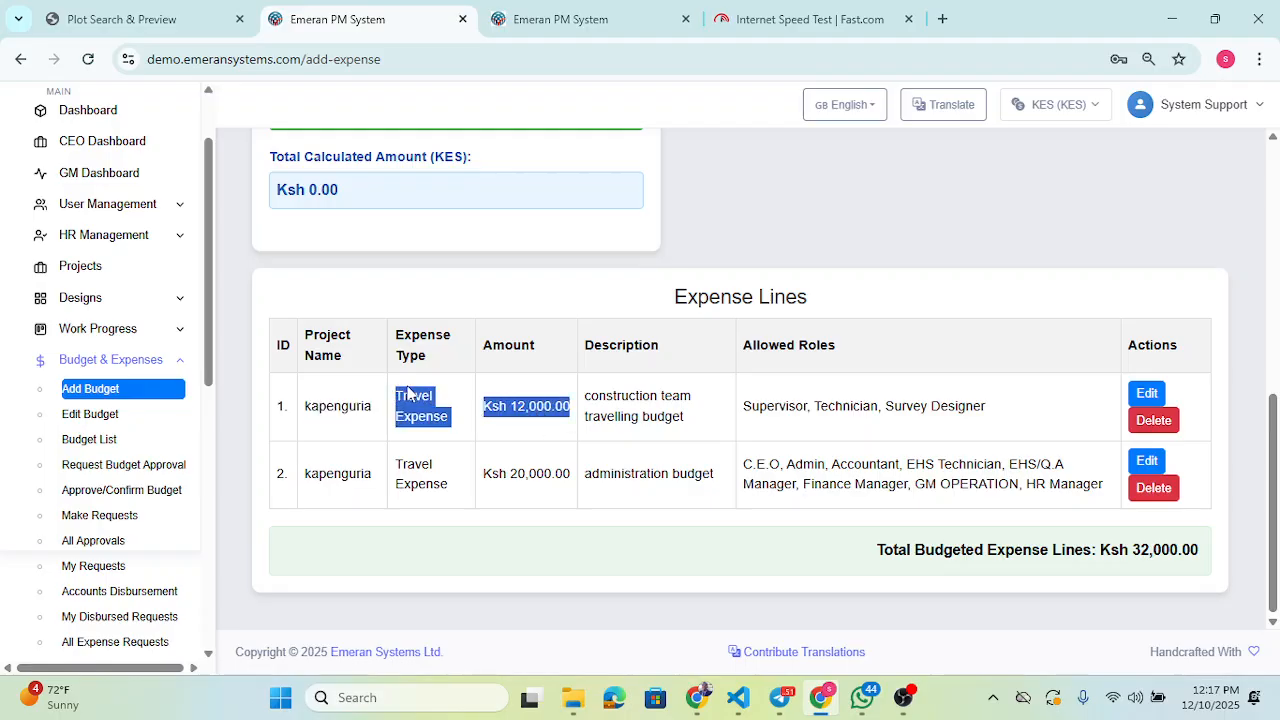
left_click(776, 408)
scroll(606, 414, "up", 5)
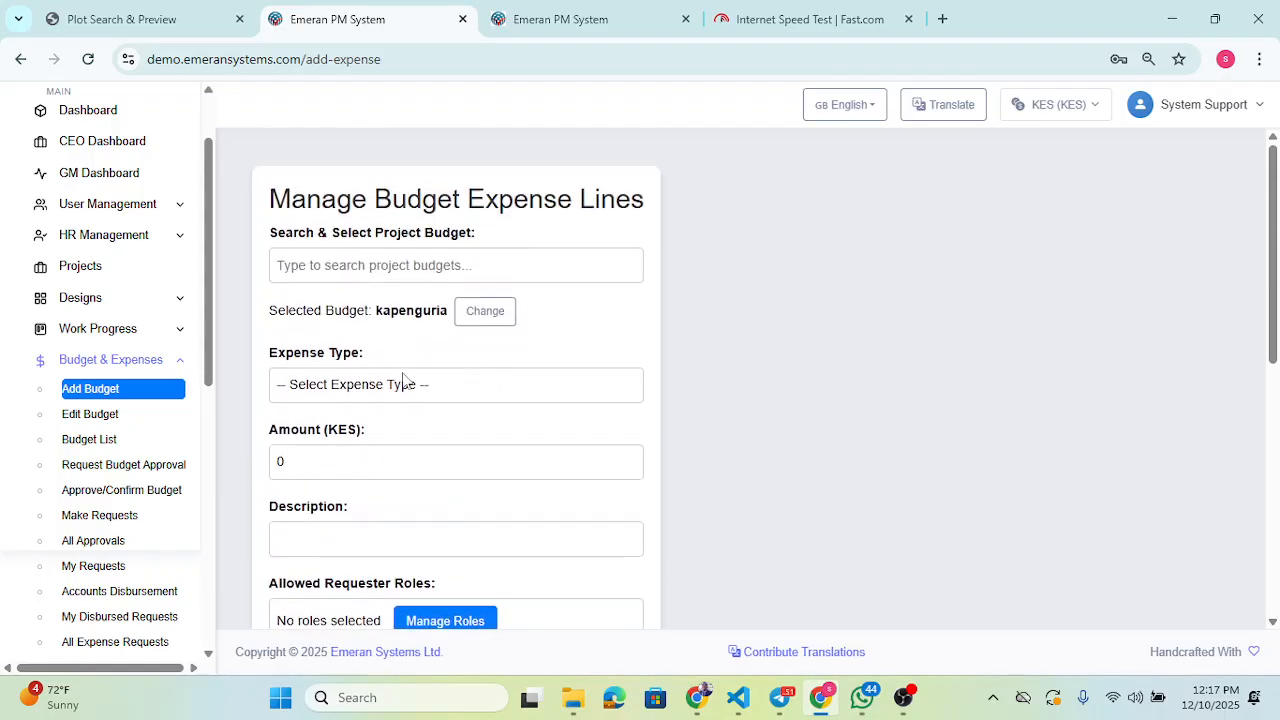
Step: Fill in an Accommodation (Per Diem) line with 10 days, a rate of 1500, 5 persons and the description "per diem for supervisors"
left_click(416, 381)
left_click(386, 460)
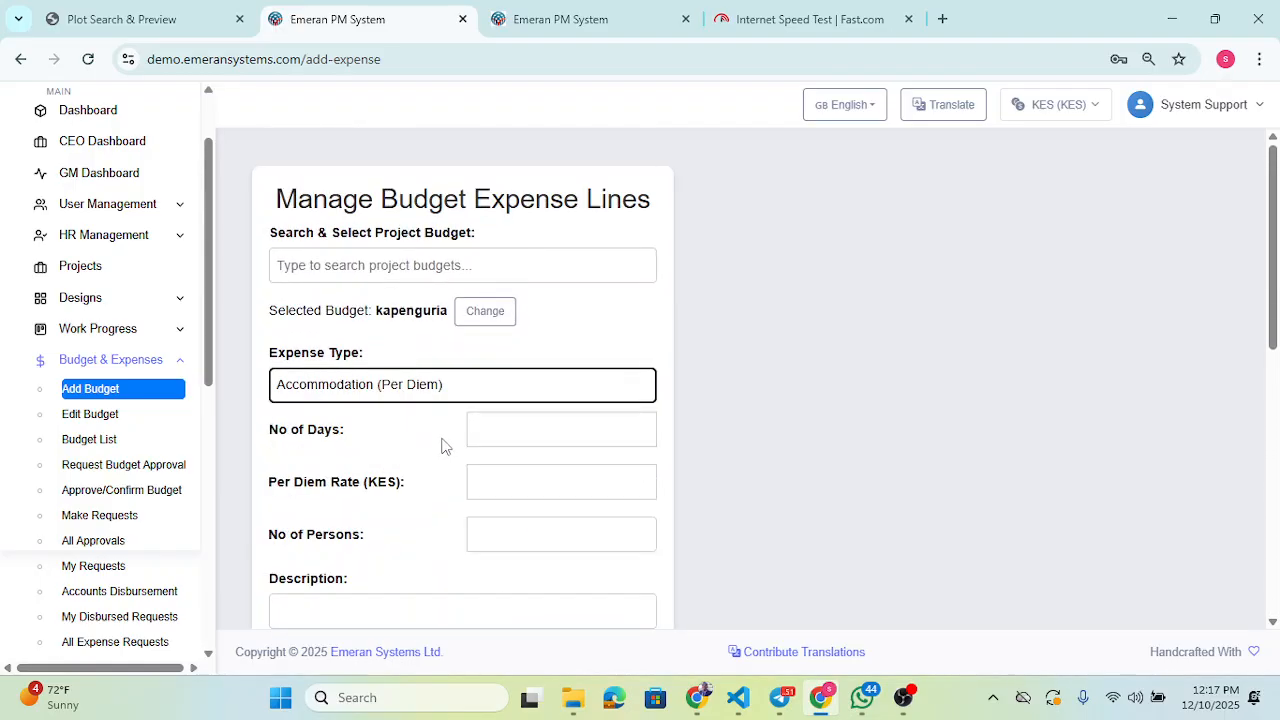
left_click(524, 433)
type("10")
left_click(504, 480)
type("1500")
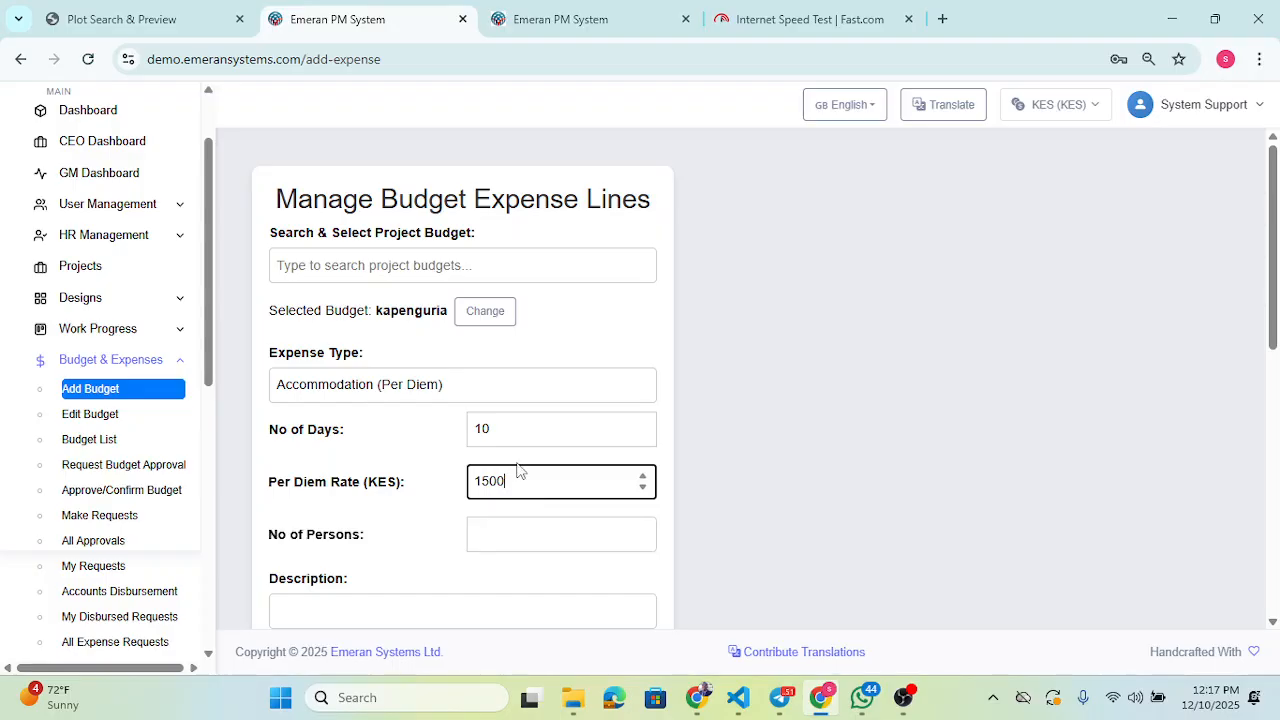
left_click(531, 534)
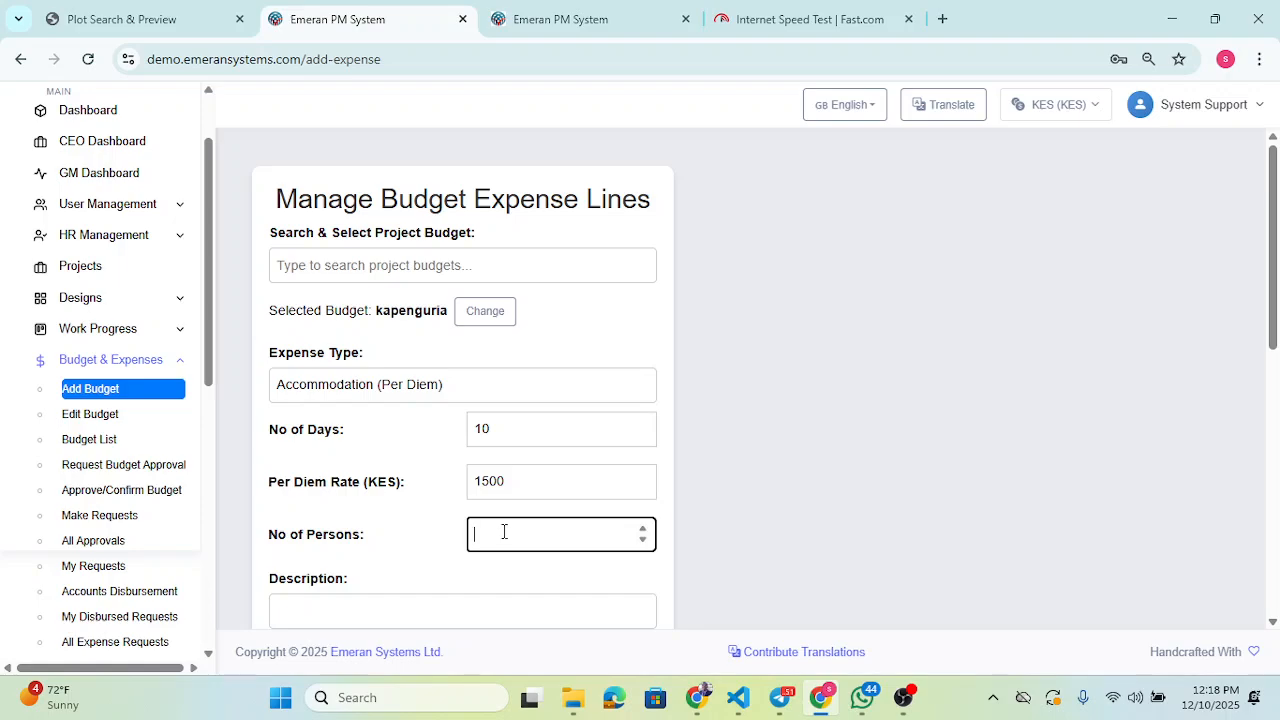
type("5")
scroll(471, 449, "down", 2)
left_click(463, 422)
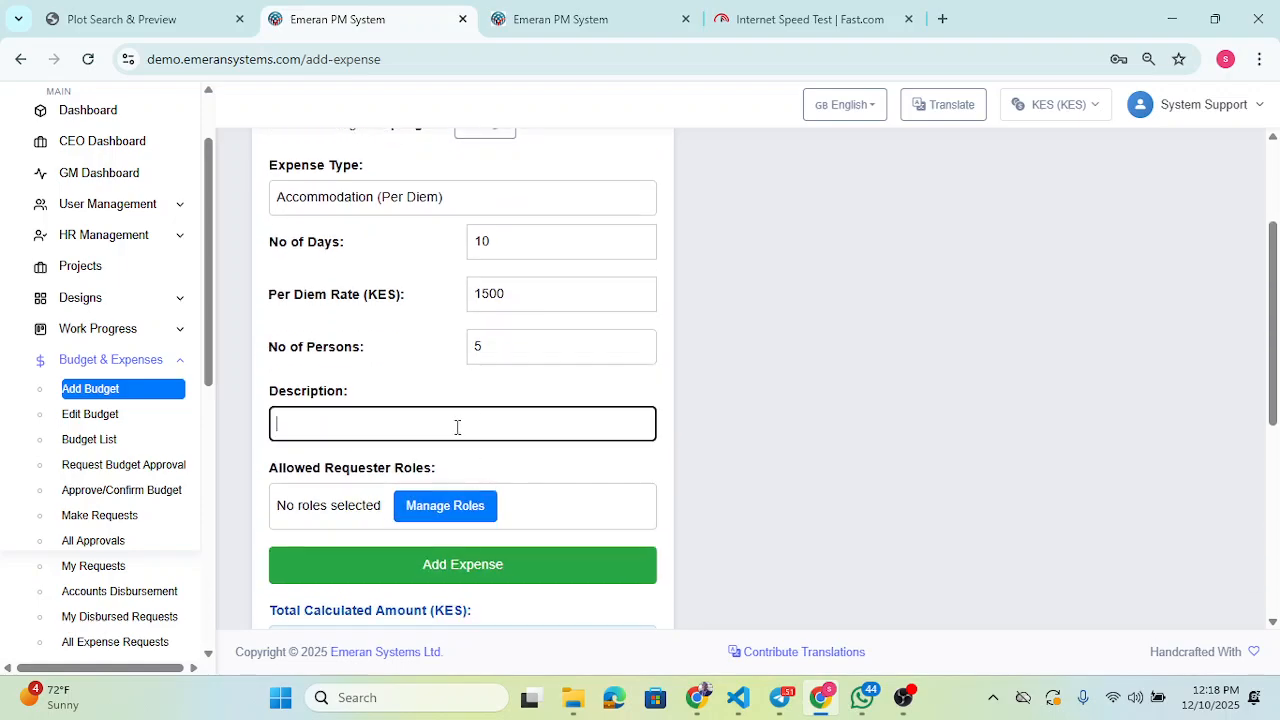
type("per diem for supervisors")
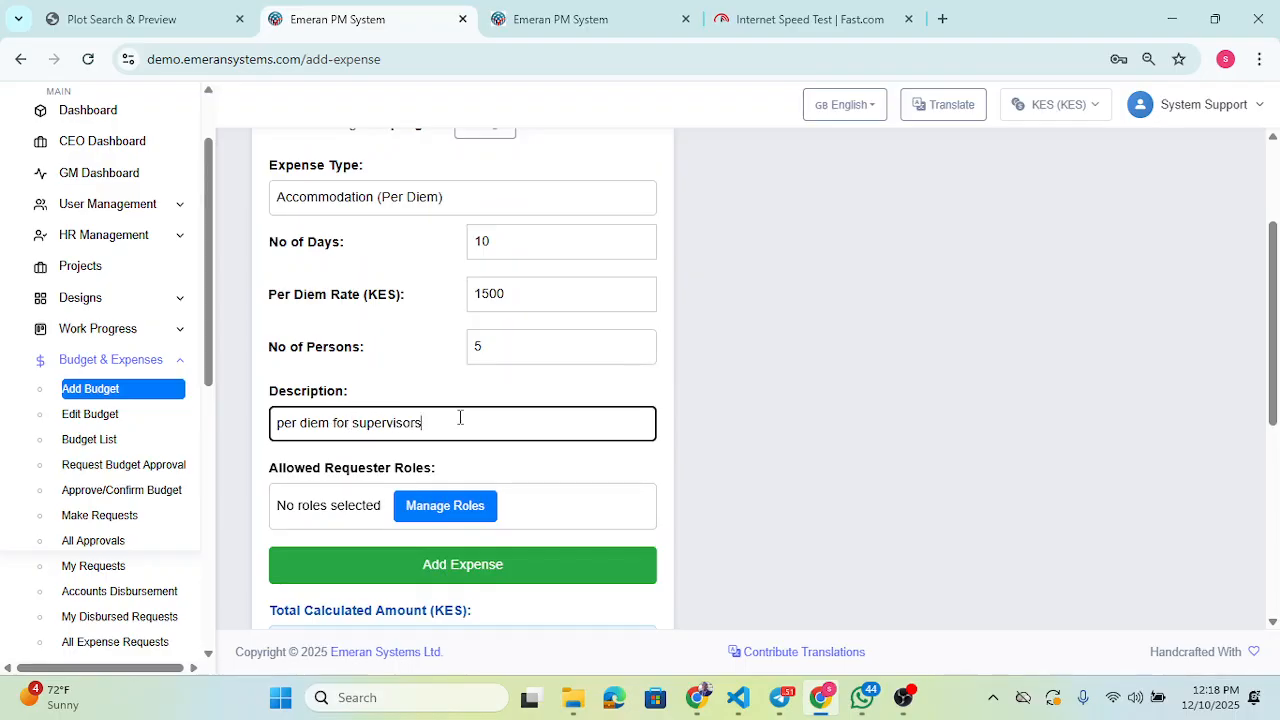
Step: Allow Supervisor, Technician and Survey Designer as requesters, and add the supervisors' per diem expense line
left_click(458, 505)
scroll(523, 449, "down", 5)
left_click(513, 425)
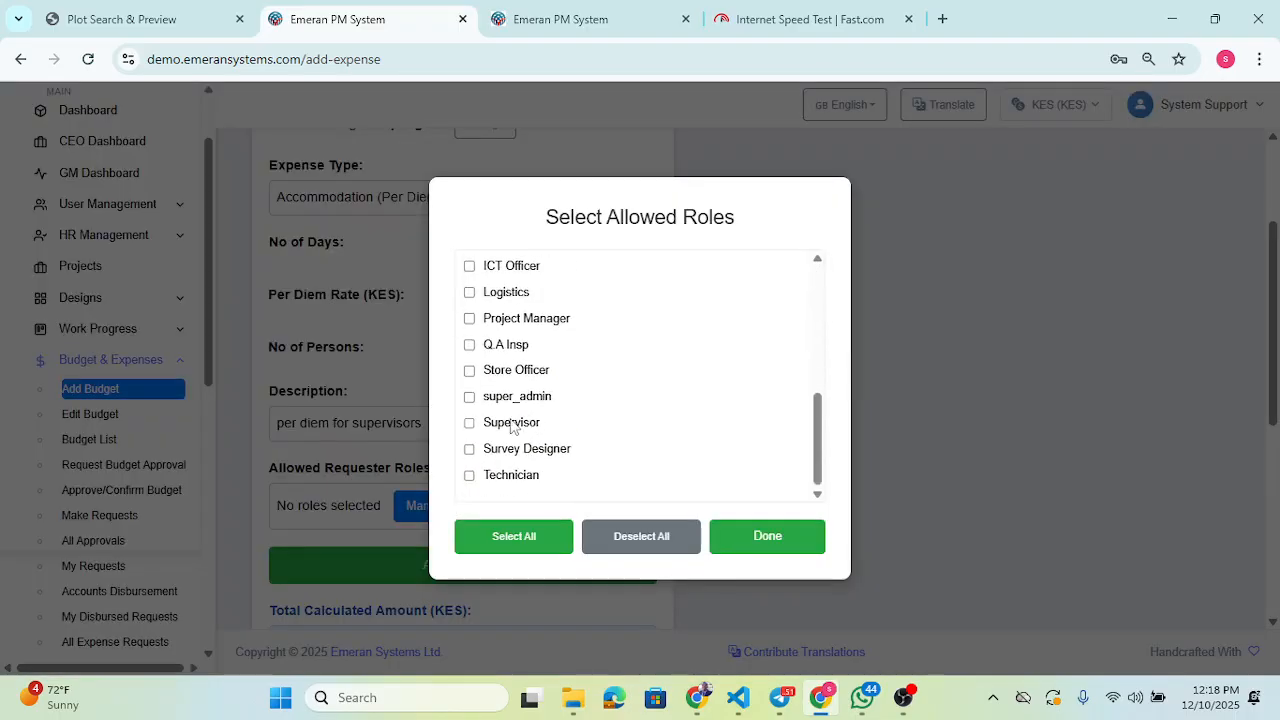
left_click(509, 478)
left_click(512, 452)
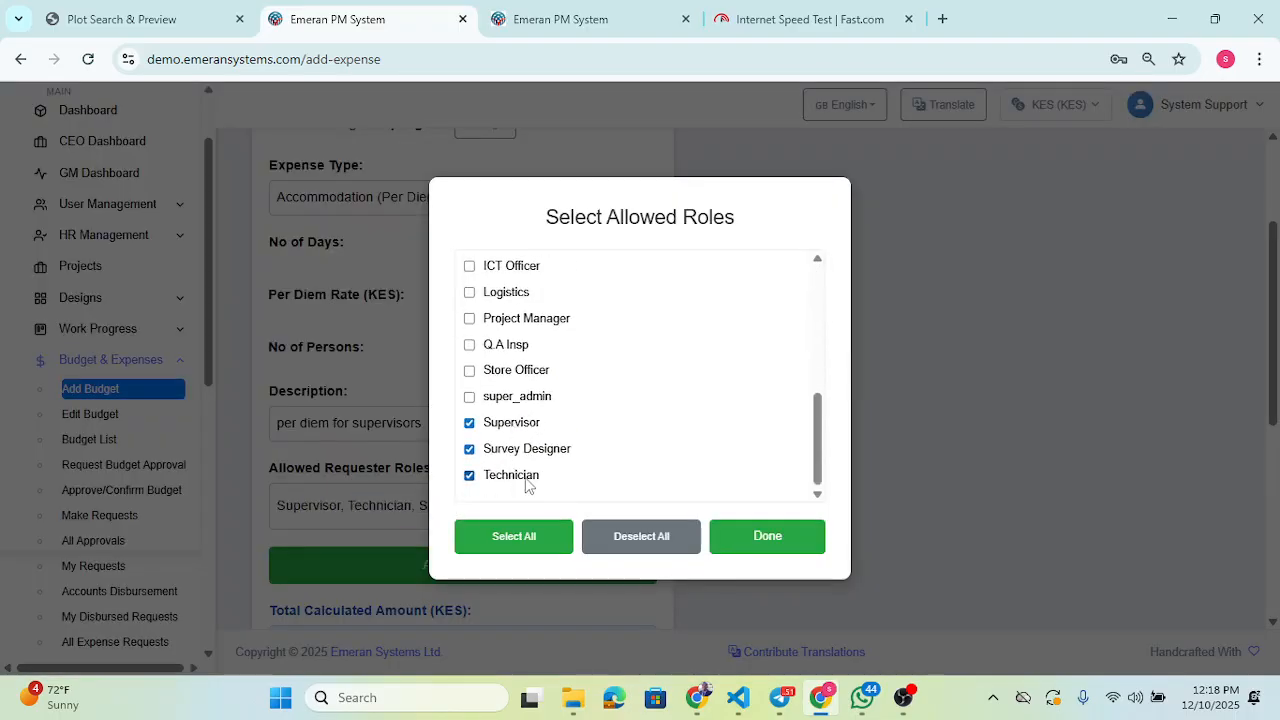
left_click(745, 538)
left_click(507, 584)
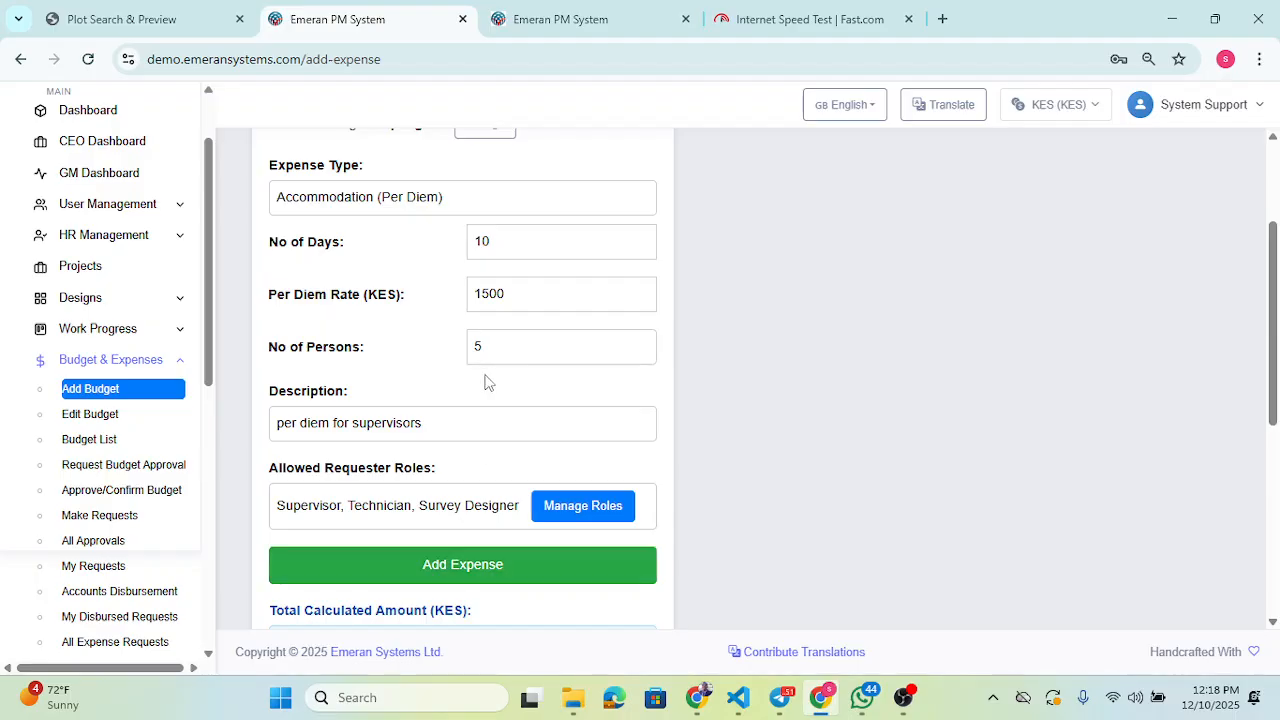
scroll(484, 481, "down", 1)
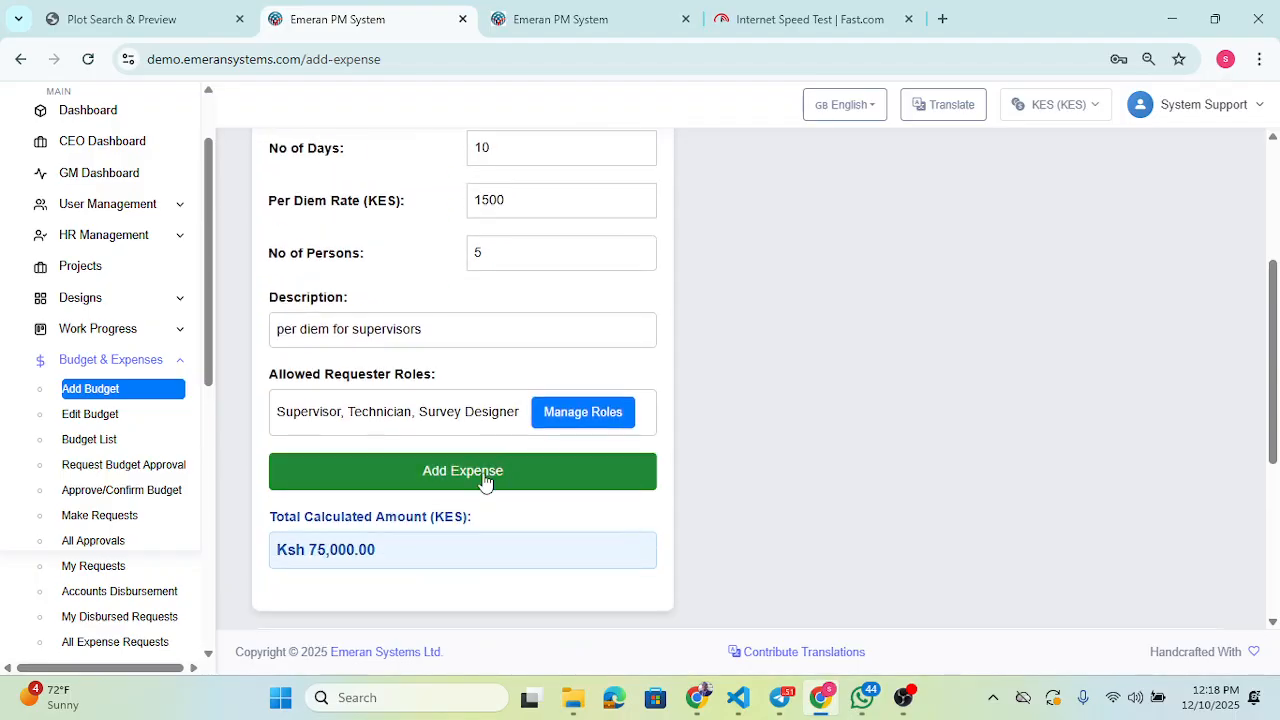
left_click(484, 481)
left_click(634, 462)
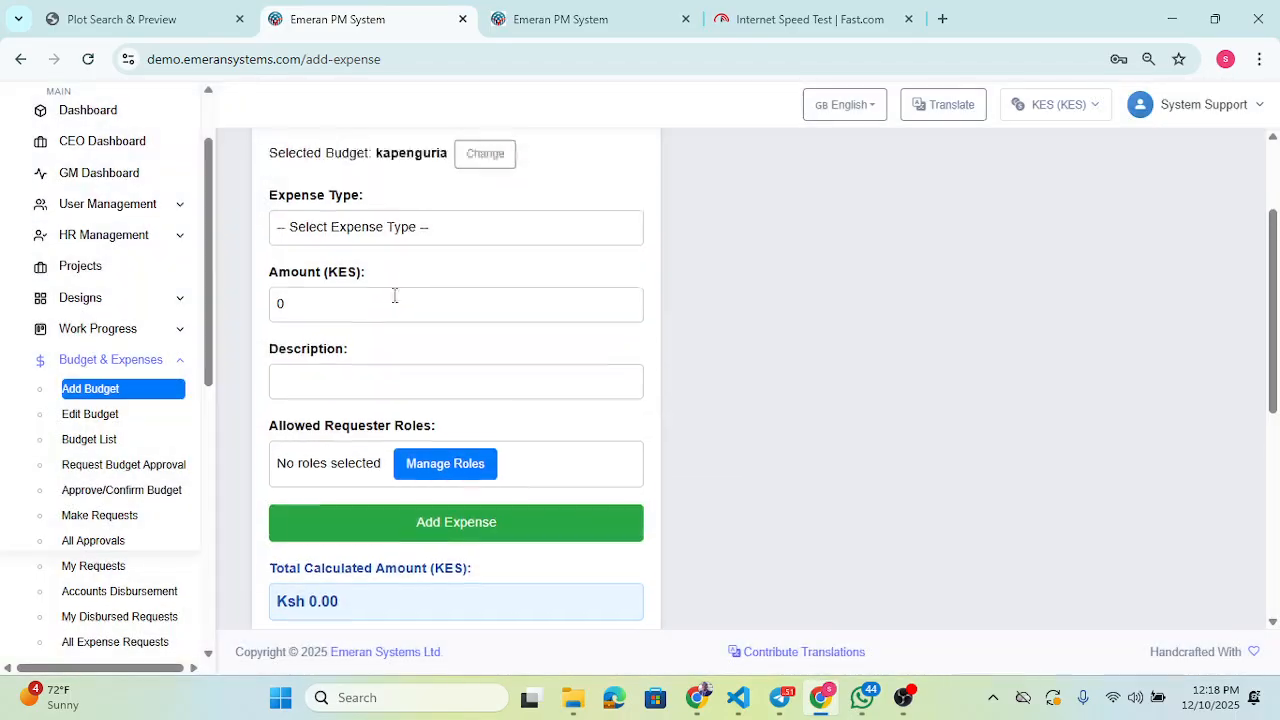
Step: Fill in another Accommodation (Per Diem) line with 5 days, a rate of 2500, 2 persons and the description "project manager"
left_click(377, 285)
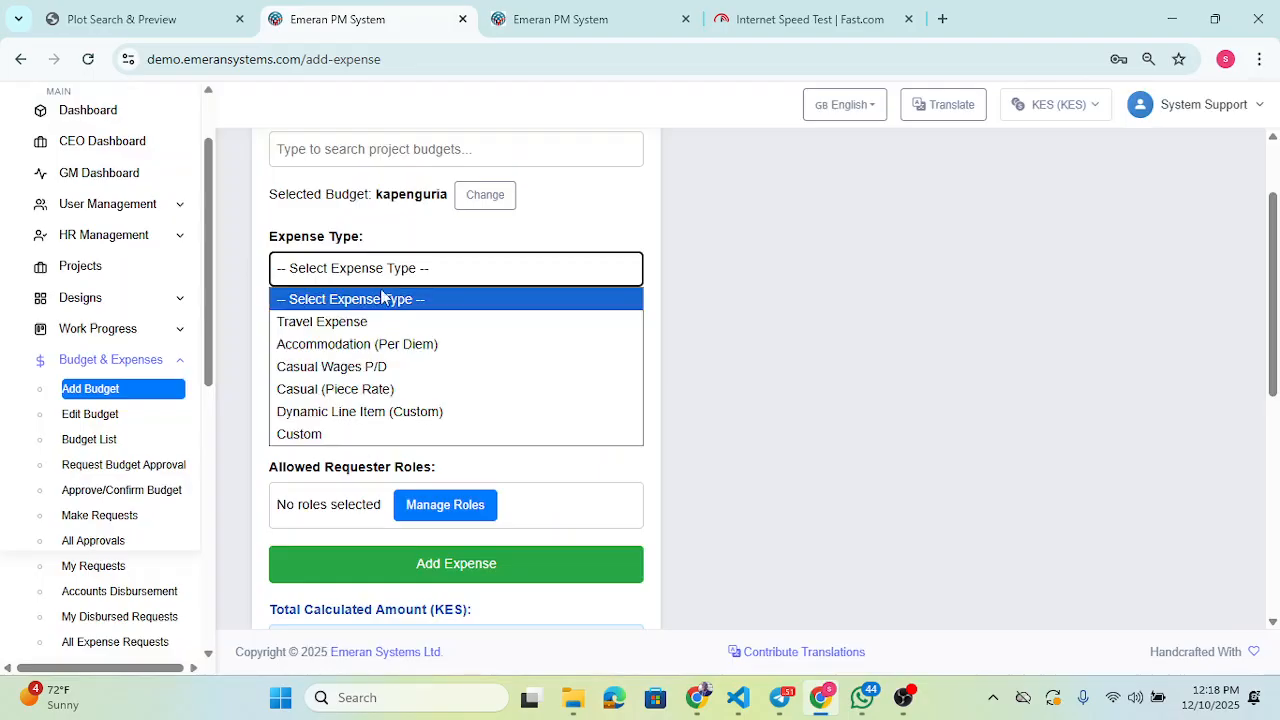
left_click(377, 344)
left_click(537, 314)
type("5")
left_click(523, 366)
type("2500")
left_click(515, 422)
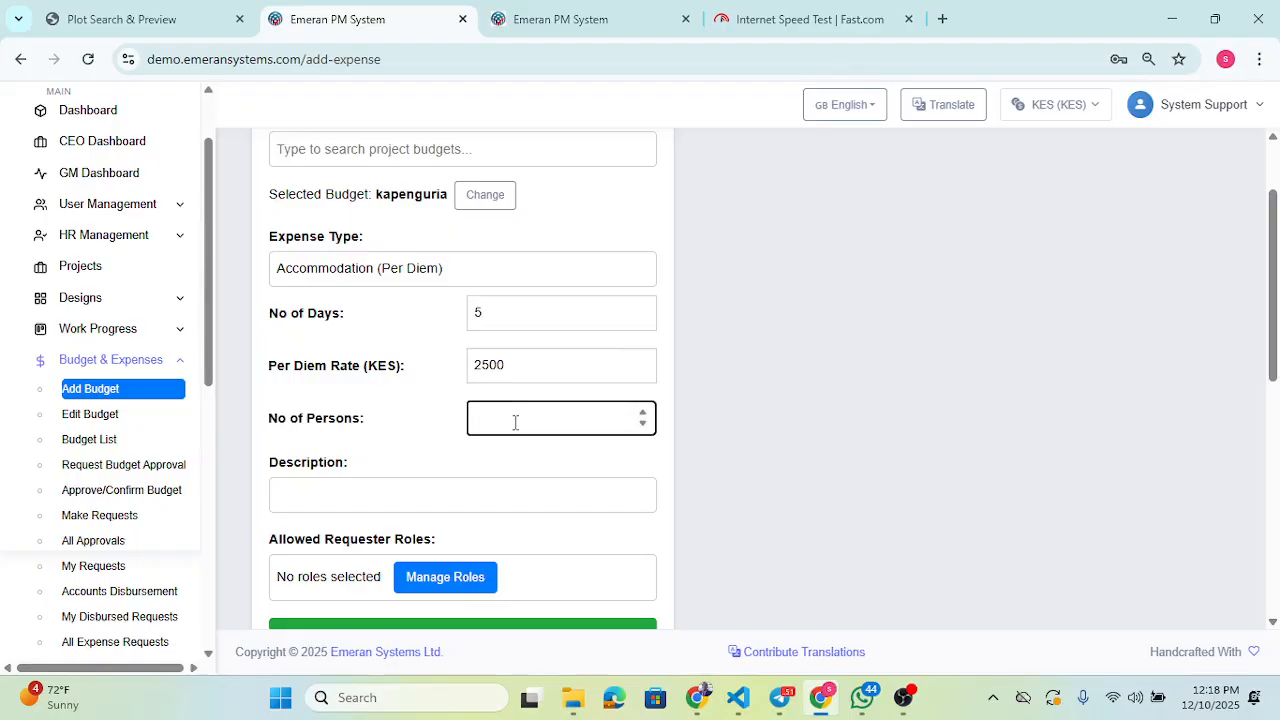
type("2")
left_click(466, 491)
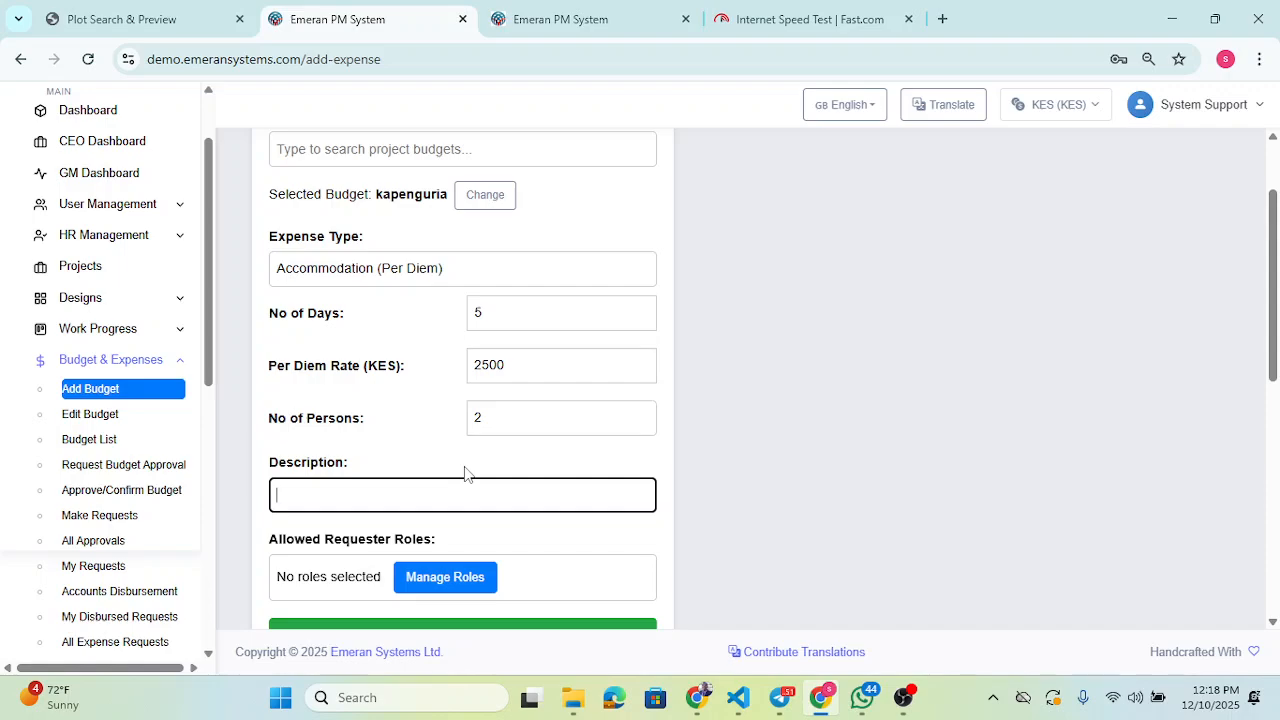
type("project manager")
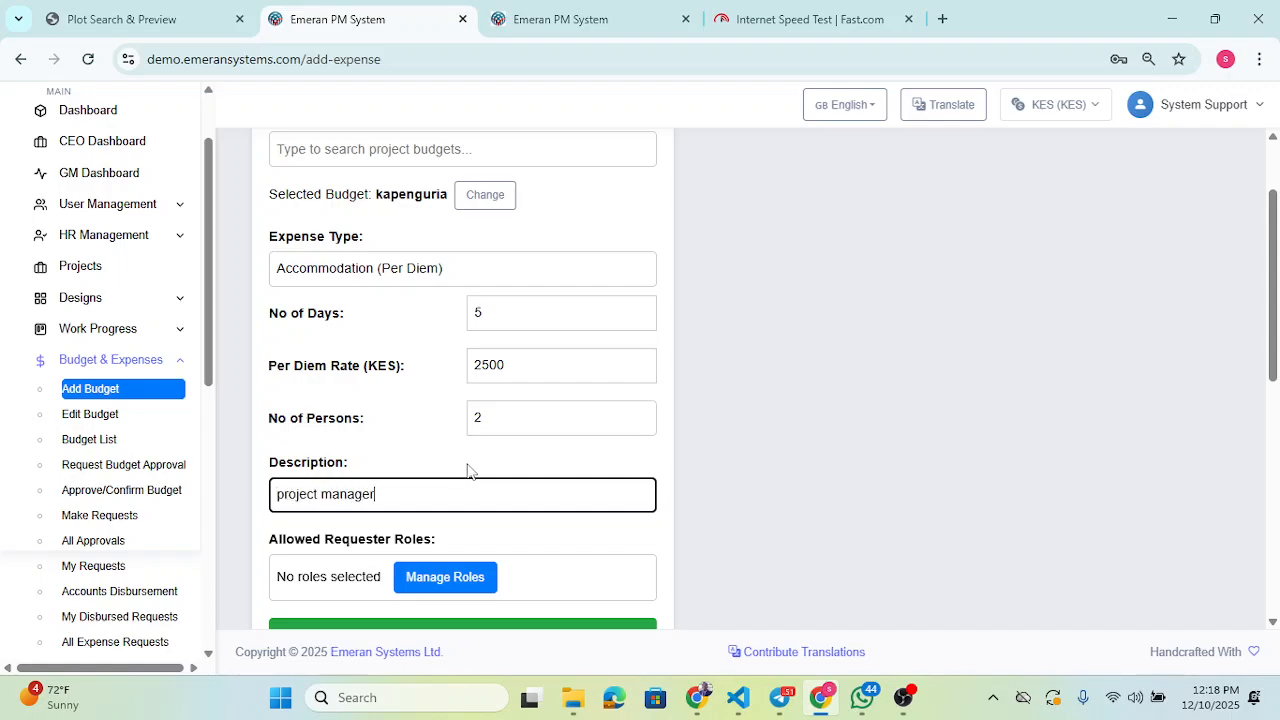
Step: Allow only Project Manager as requester for this accommodation line
left_click(420, 585)
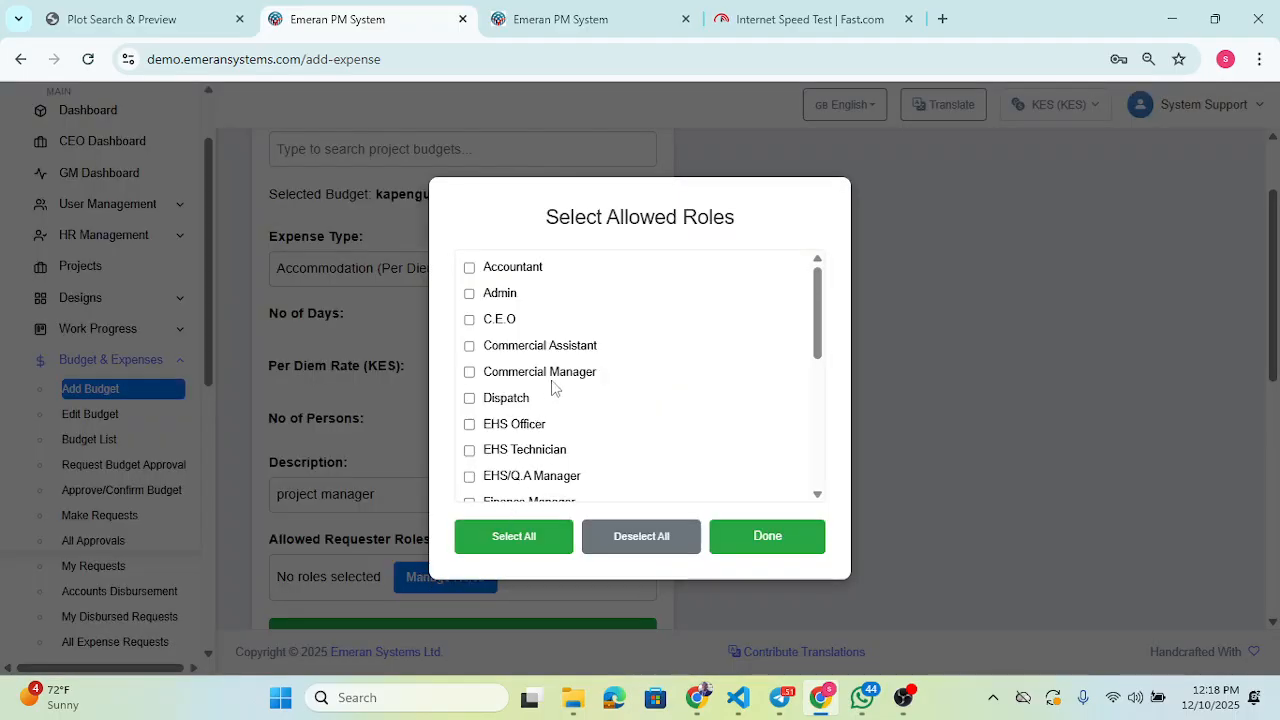
scroll(553, 388, "down", 4)
scroll(549, 372, "up", 2)
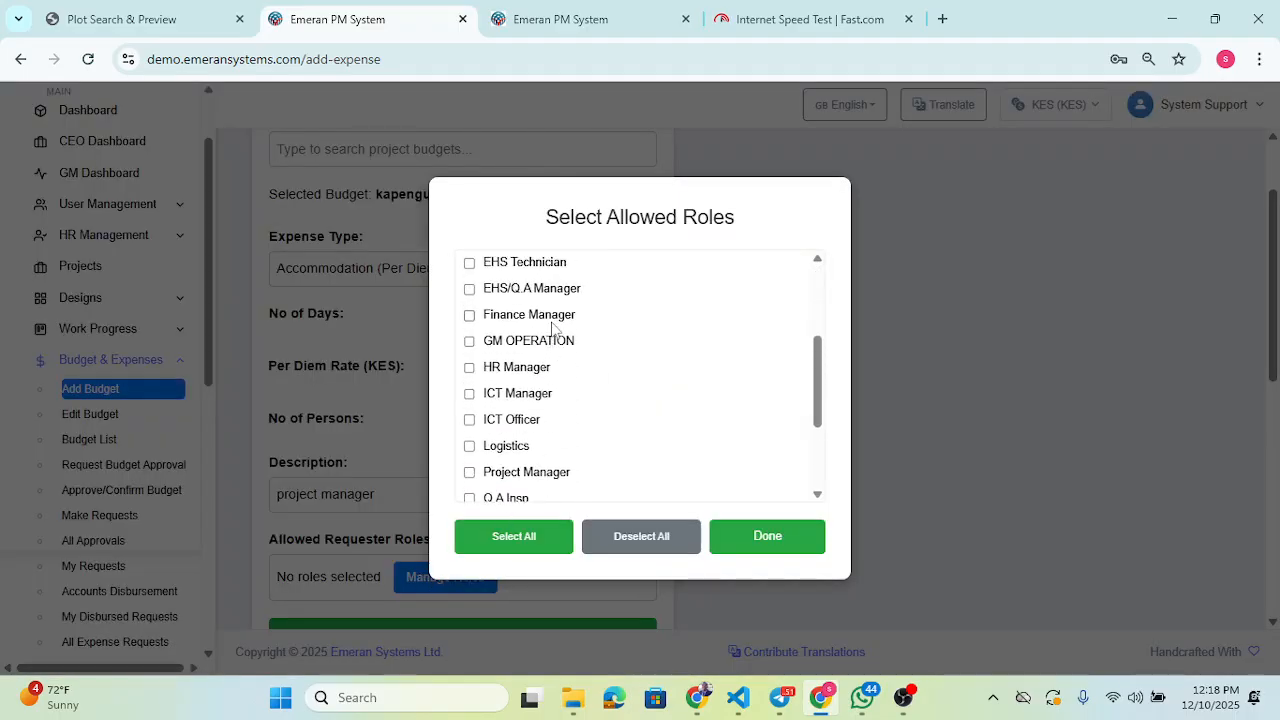
left_click(514, 472)
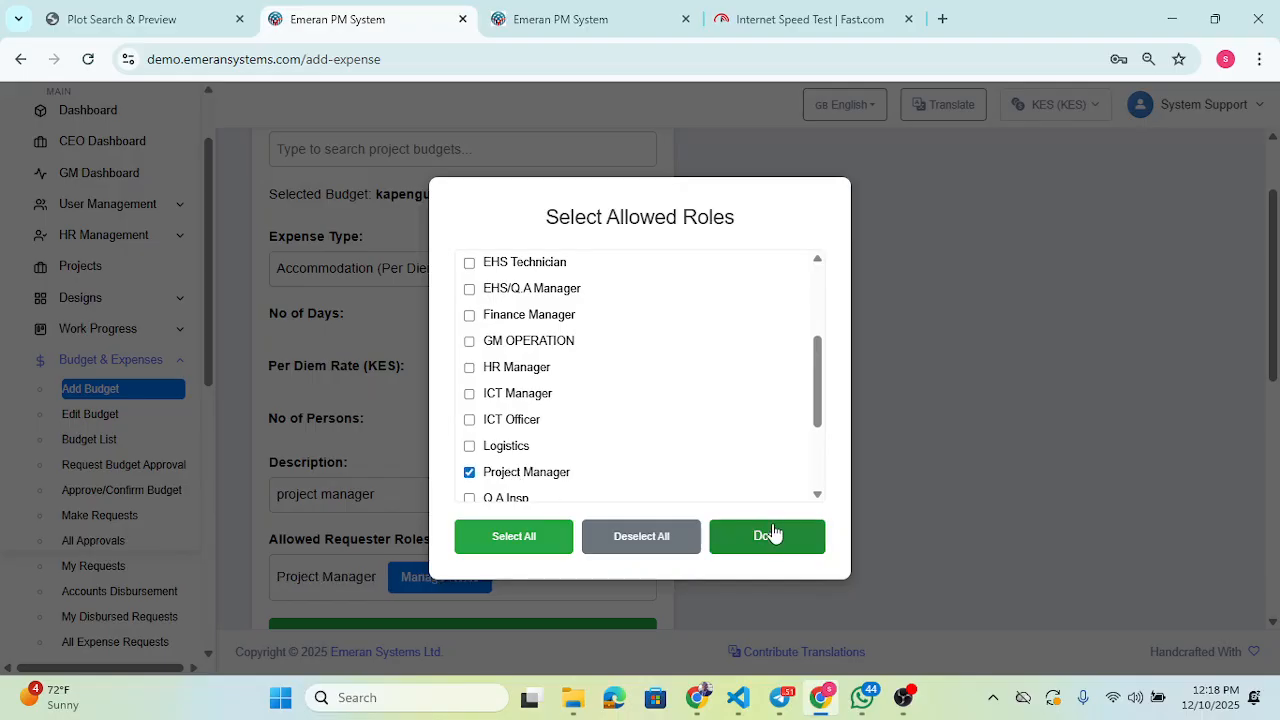
left_click(768, 536)
left_click(458, 579)
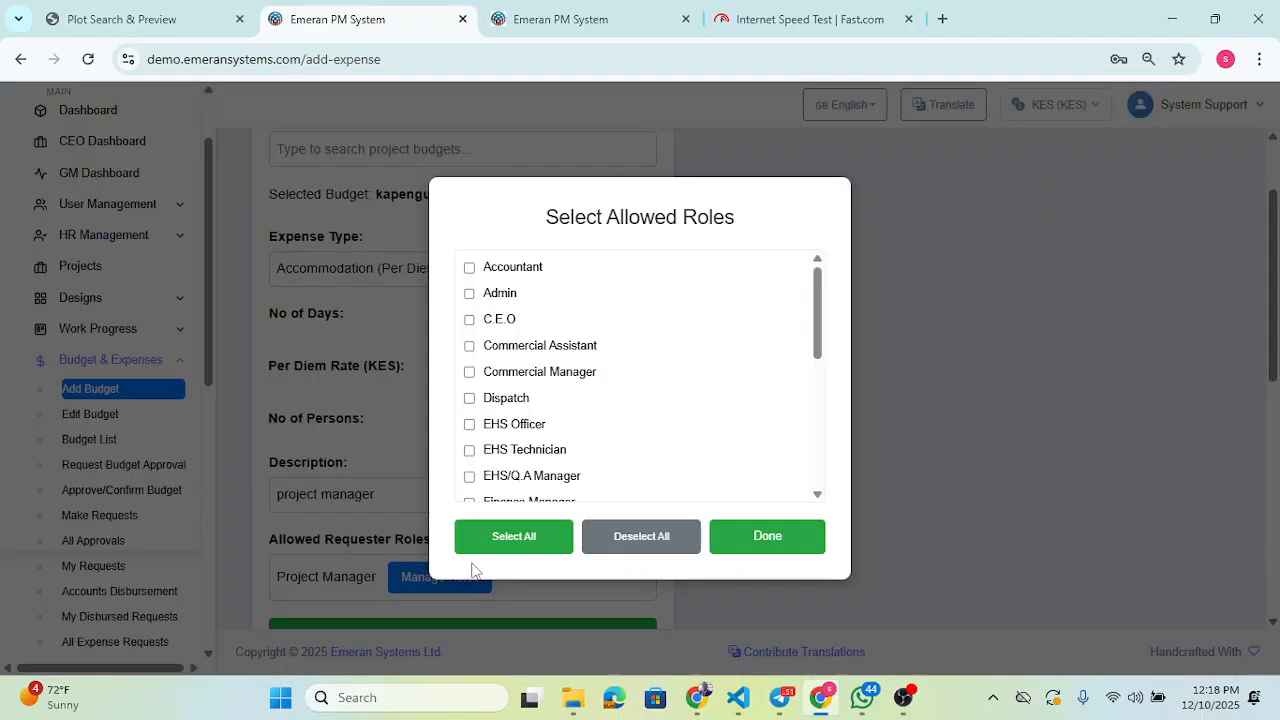
left_click(740, 543)
Step: Add the project manager expense line and review the total budgeted amount below the Expense Lines table
scroll(449, 447, "down", 2)
left_click(449, 447)
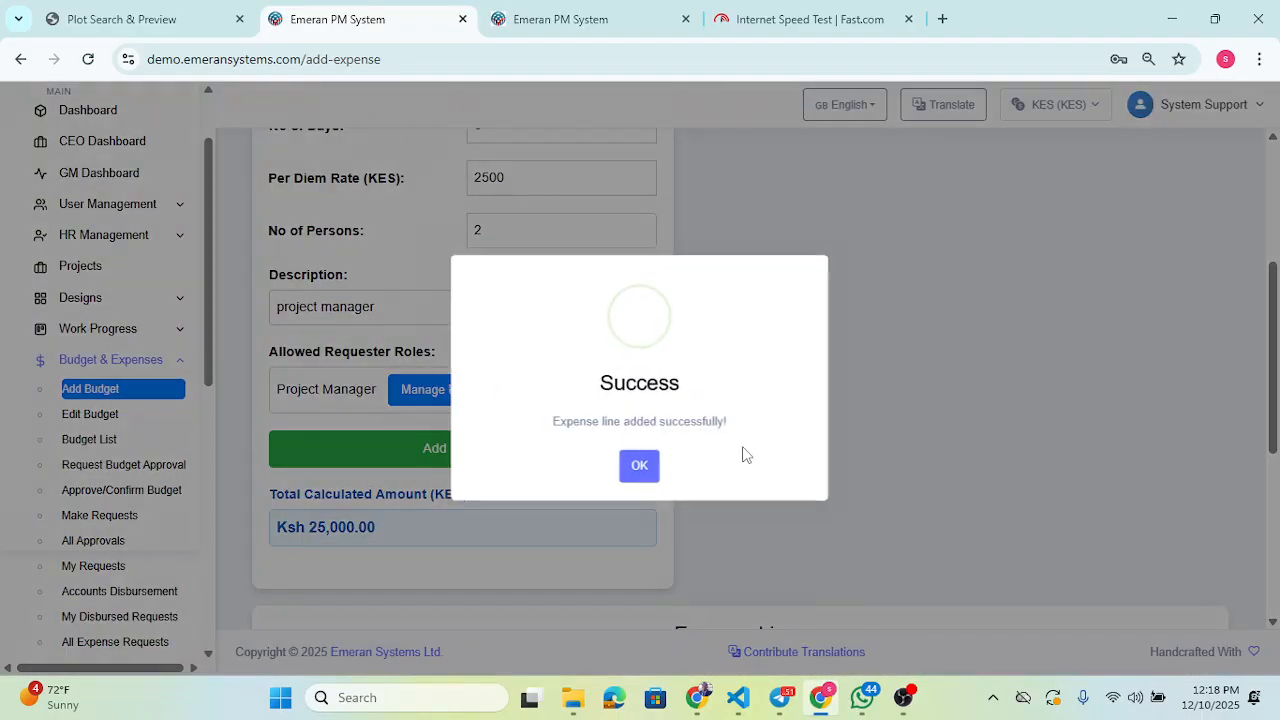
left_click(630, 476)
scroll(834, 417, "down", 5)
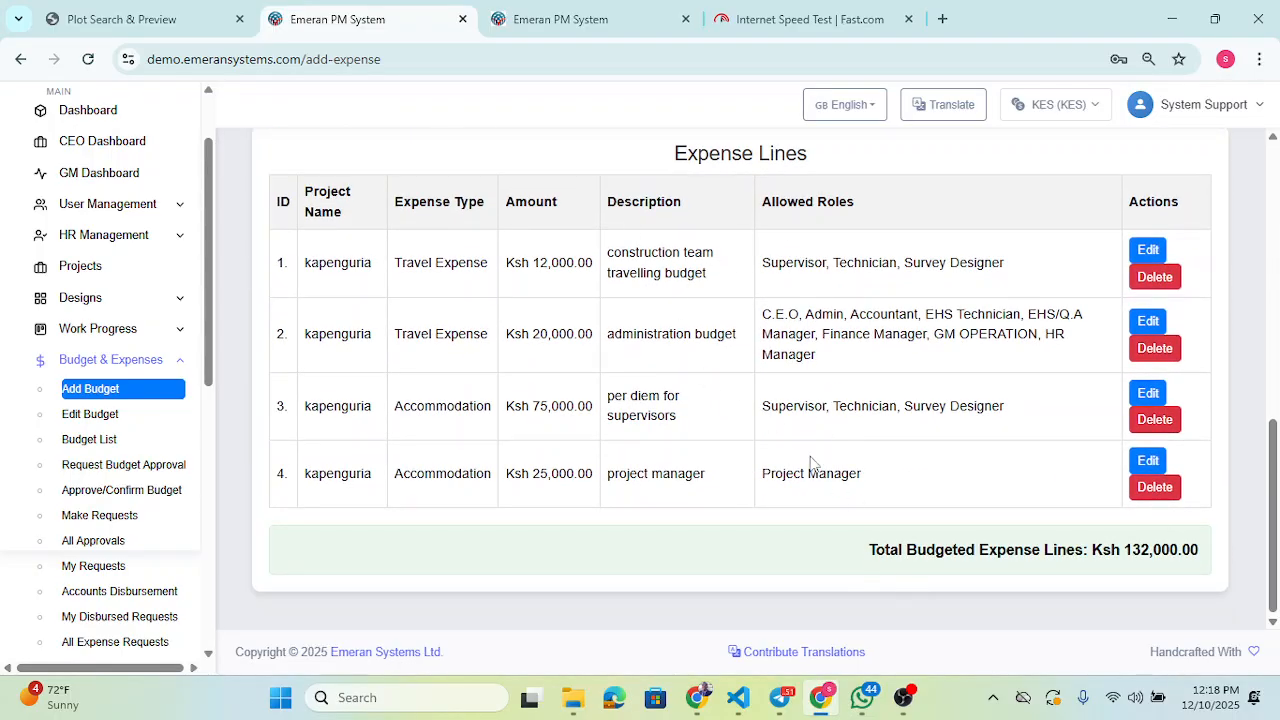
left_click_drag(866, 550, 1203, 549)
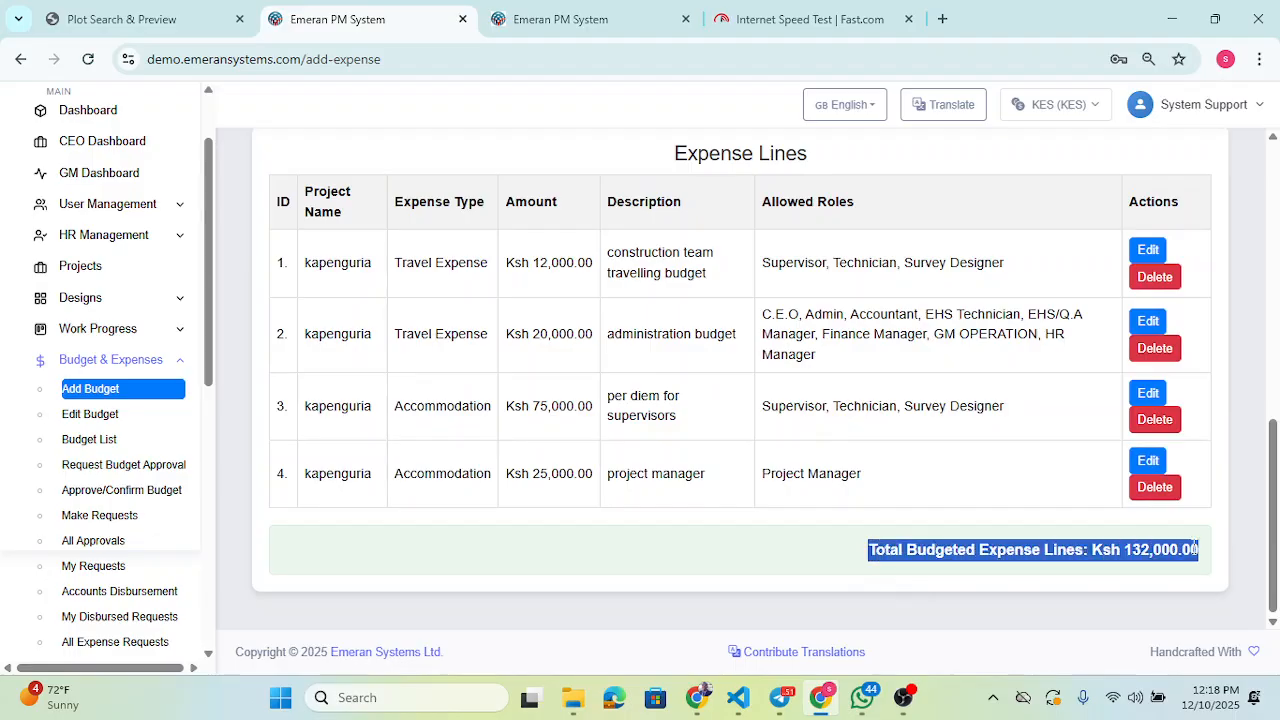
left_click(1091, 582)
Step: Set up a Casual Wages P/D expense line with 20 days, a rate of 800 per day and 5 persons
scroll(1091, 582, "up", 10)
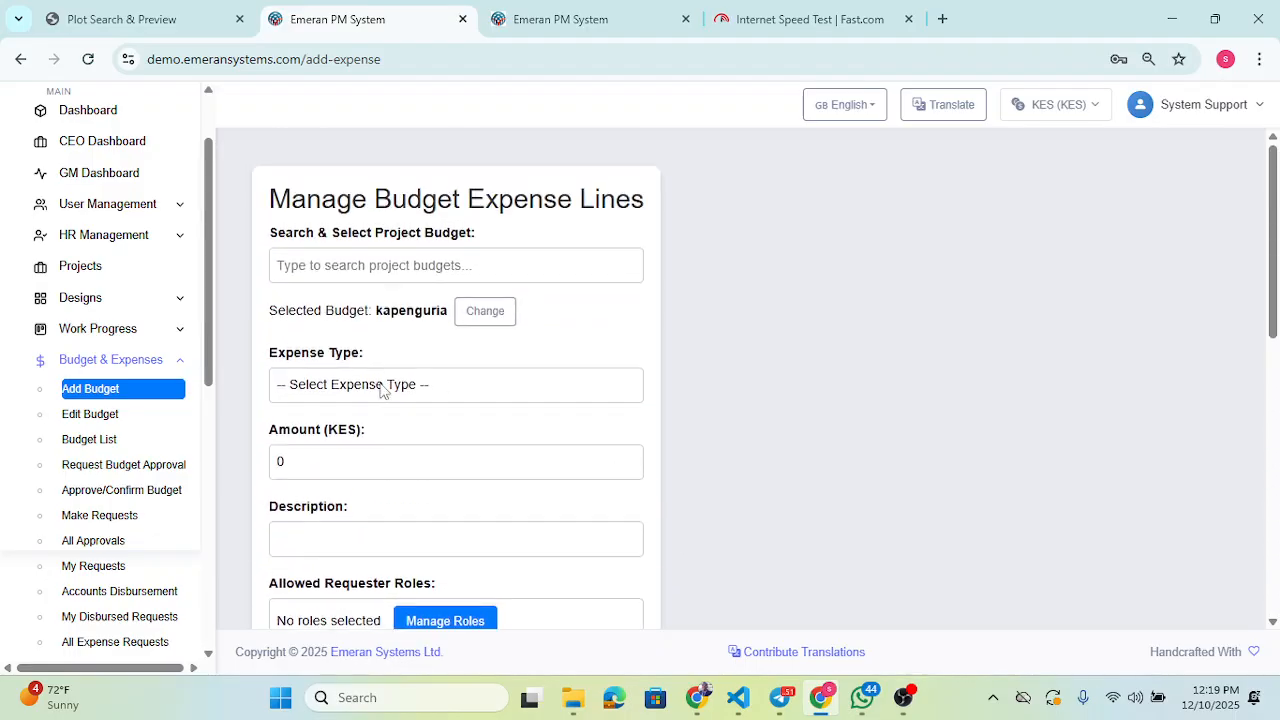
left_click(382, 390)
left_click(400, 483)
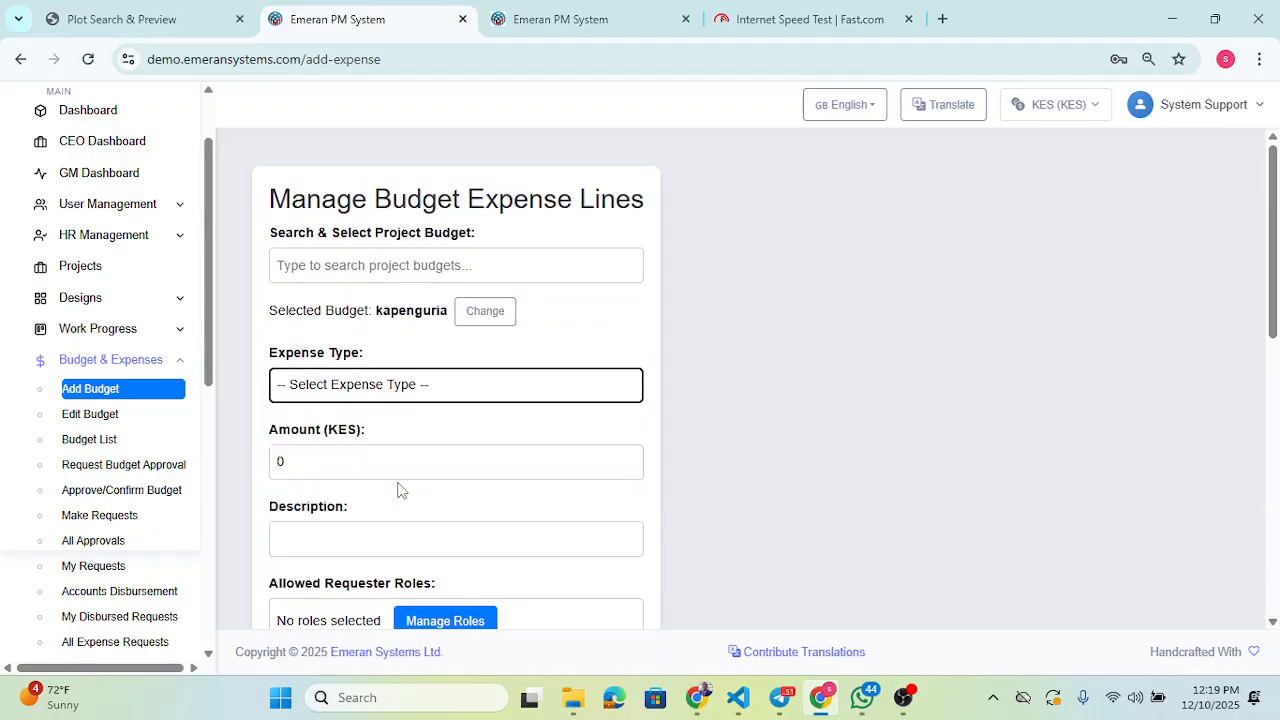
left_click(441, 398)
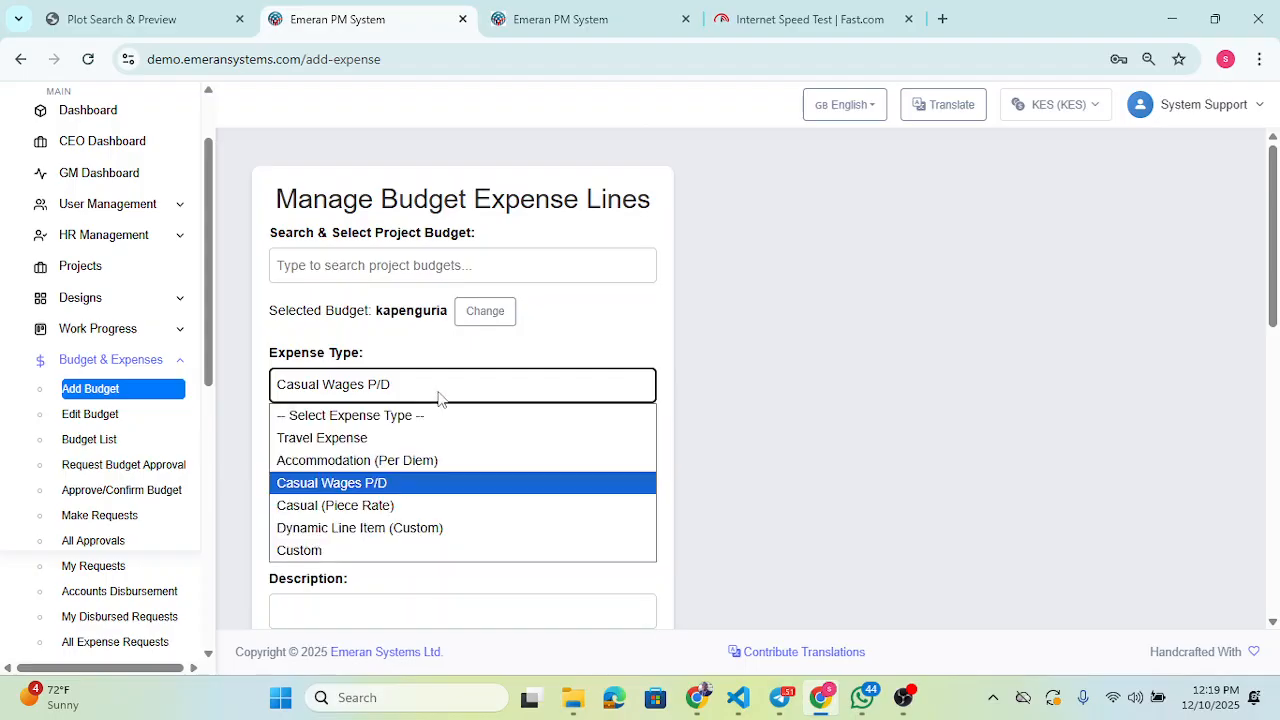
left_click(406, 485)
left_click(518, 416)
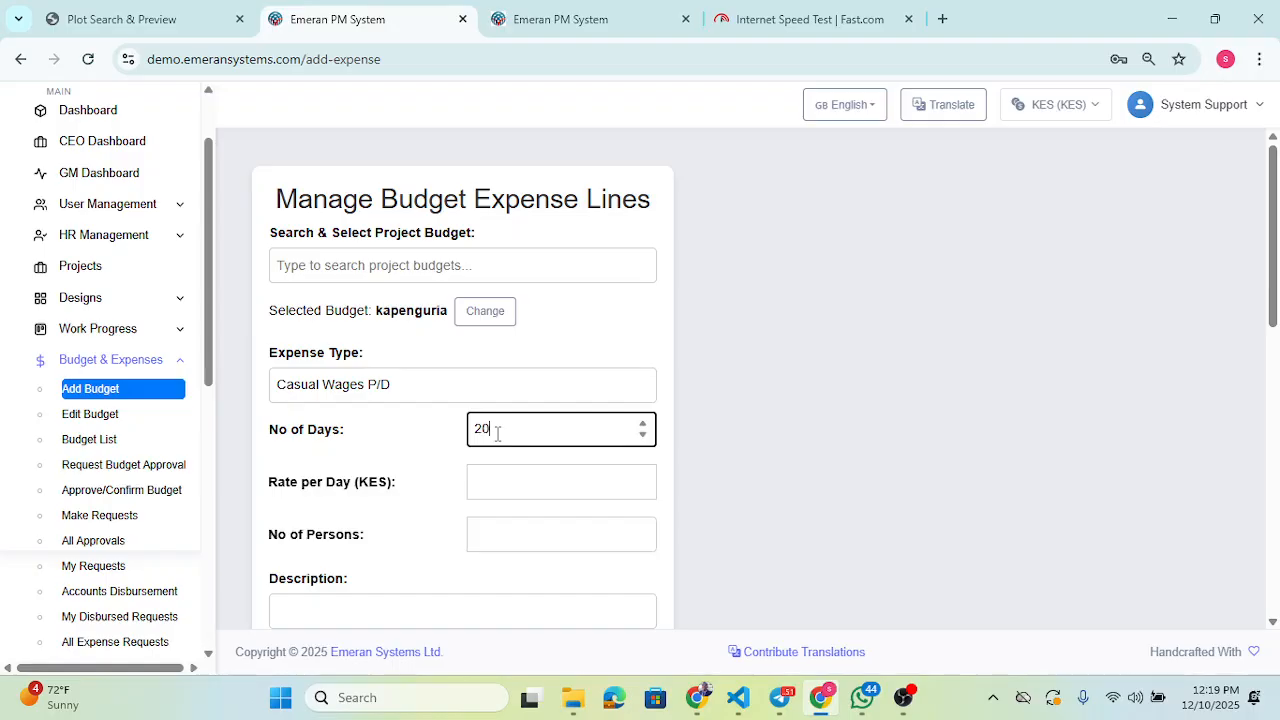
left_click(492, 483)
type("1")
type("00")
left_click(494, 538)
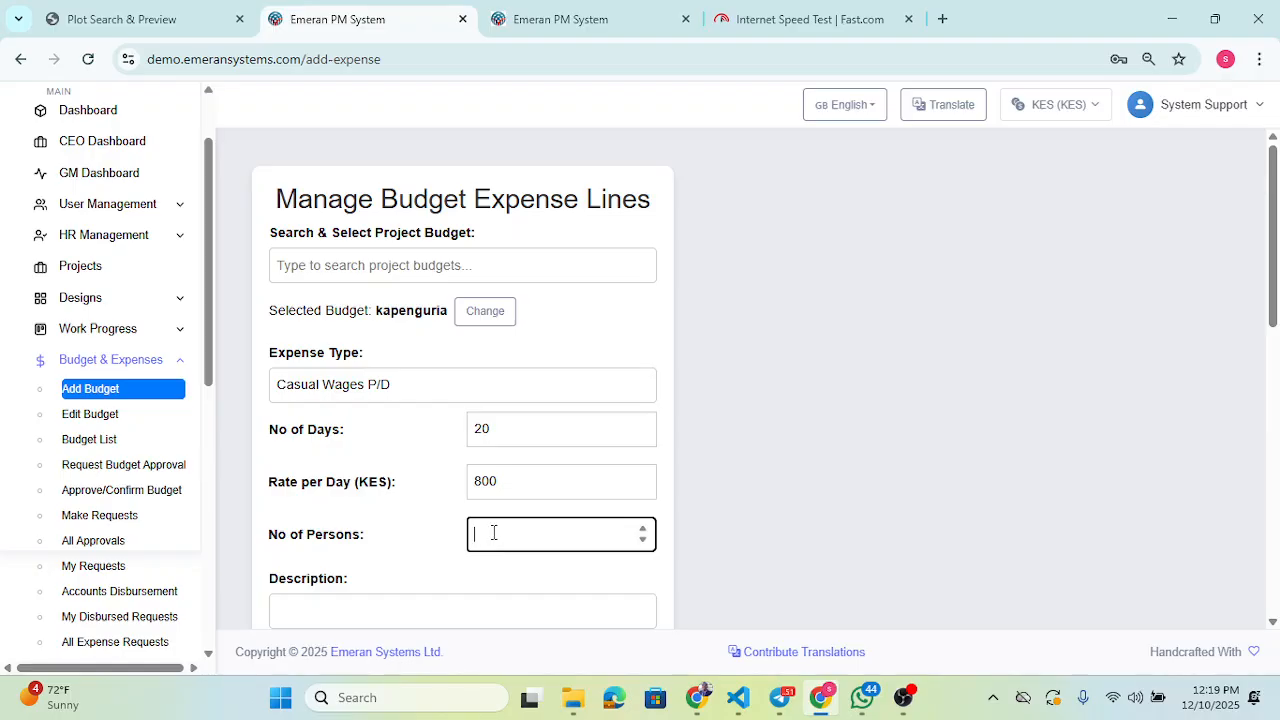
type("5")
Step: Describe the casual wages line as "construction casual team. technicians, fundi's", correcting the misspelled word "casual"
scroll(491, 486, "down", 1)
left_click(429, 511)
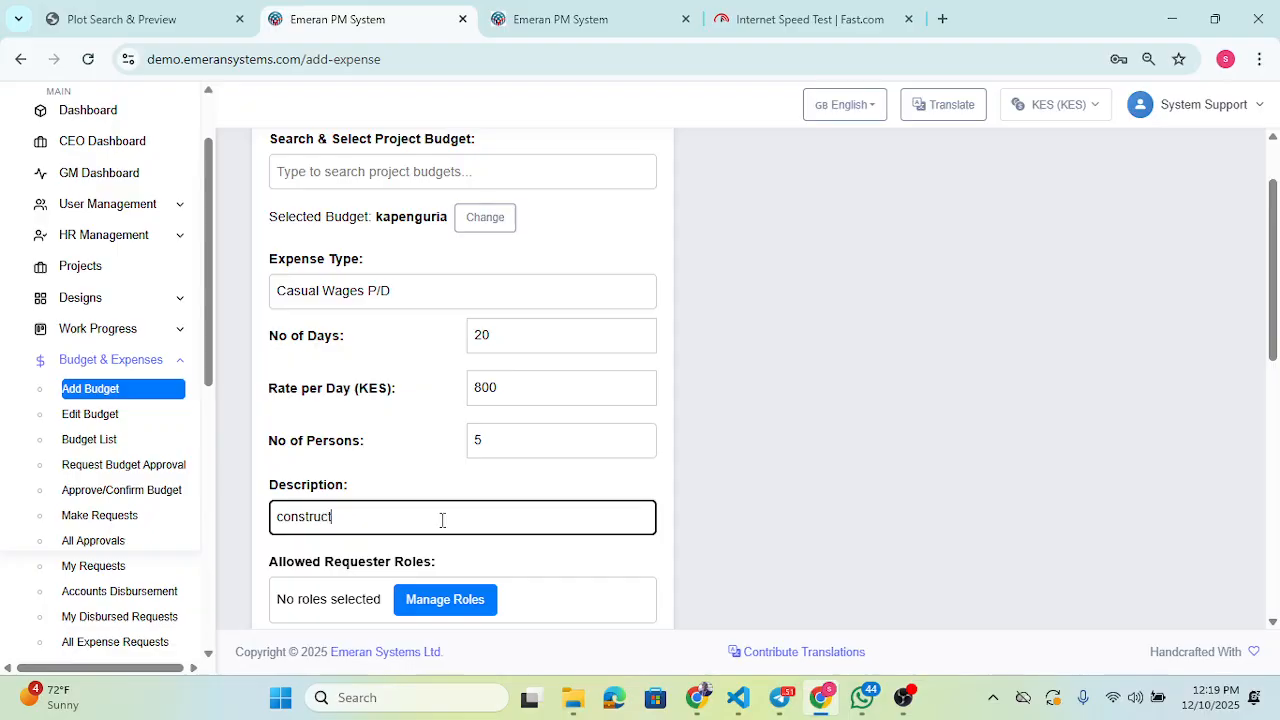
type("sula team")
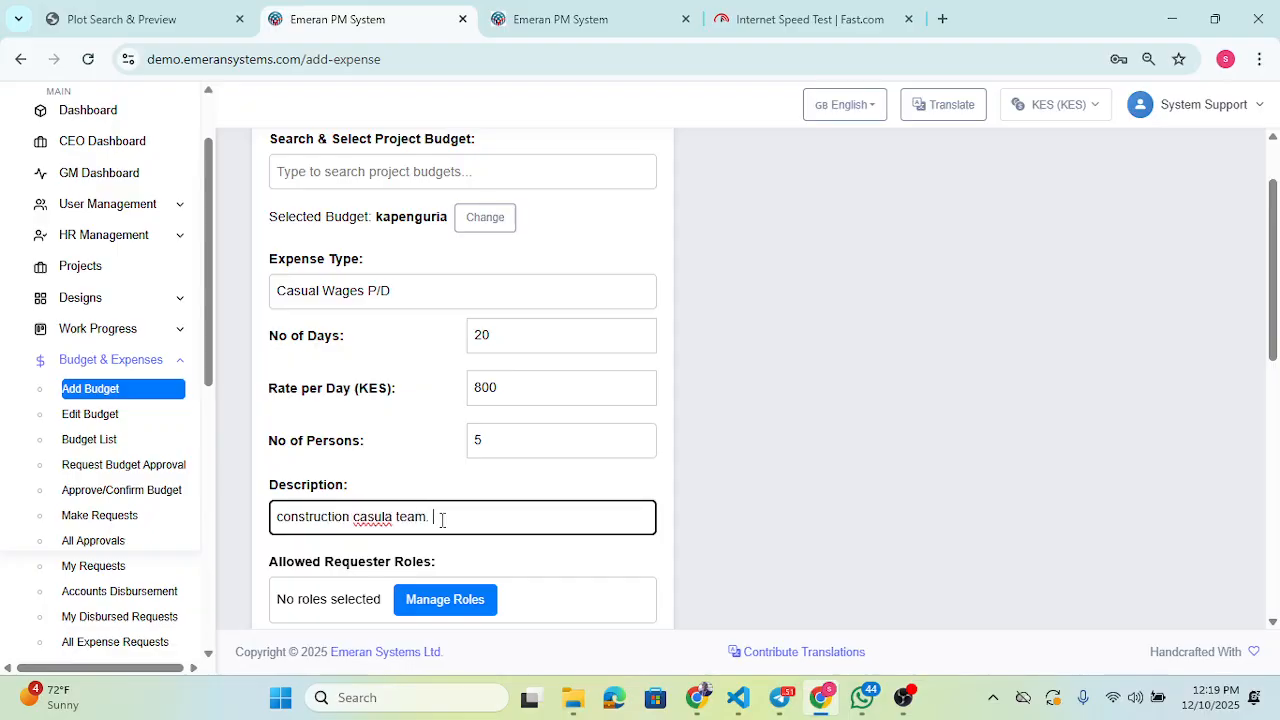
type(". technicians, fundis")
right_click(368, 516)
left_click(399, 67)
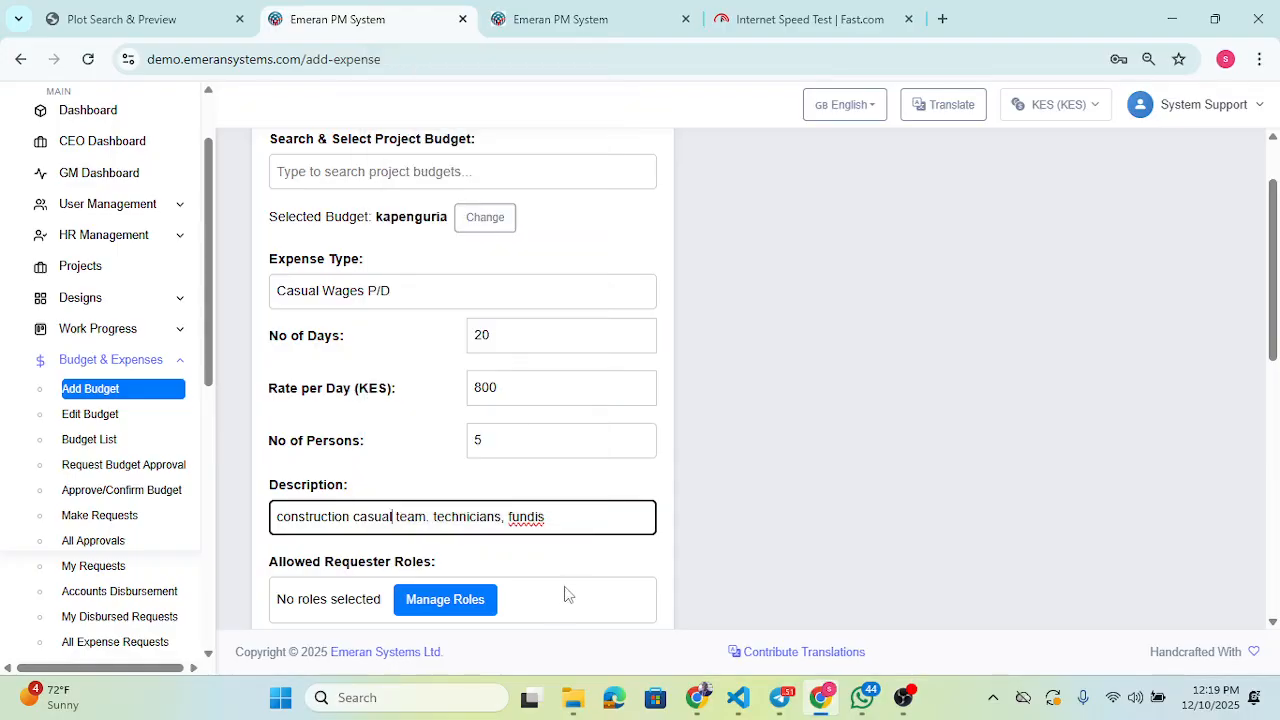
key("Left")
type("'")
Step: Review the casual wages line's description, days, daily rate and number of persons, and add the expense line
left_click_drag(588, 520, 252, 494)
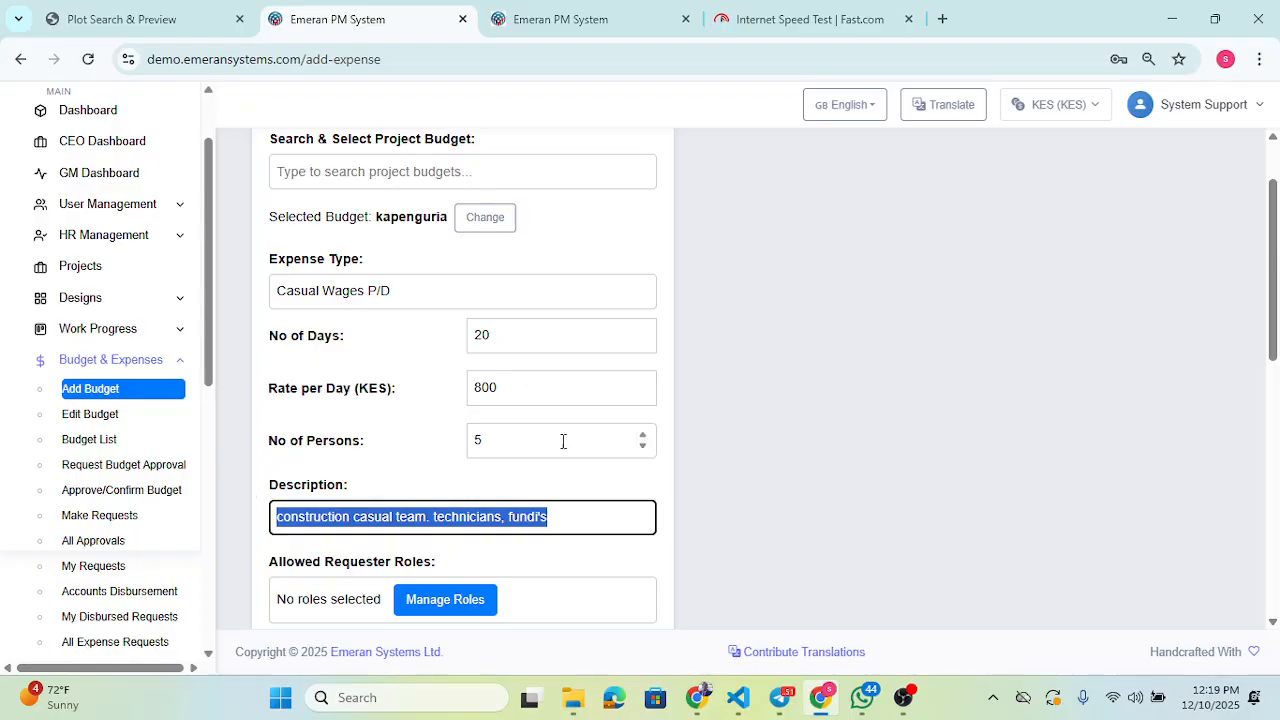
double_click(478, 334)
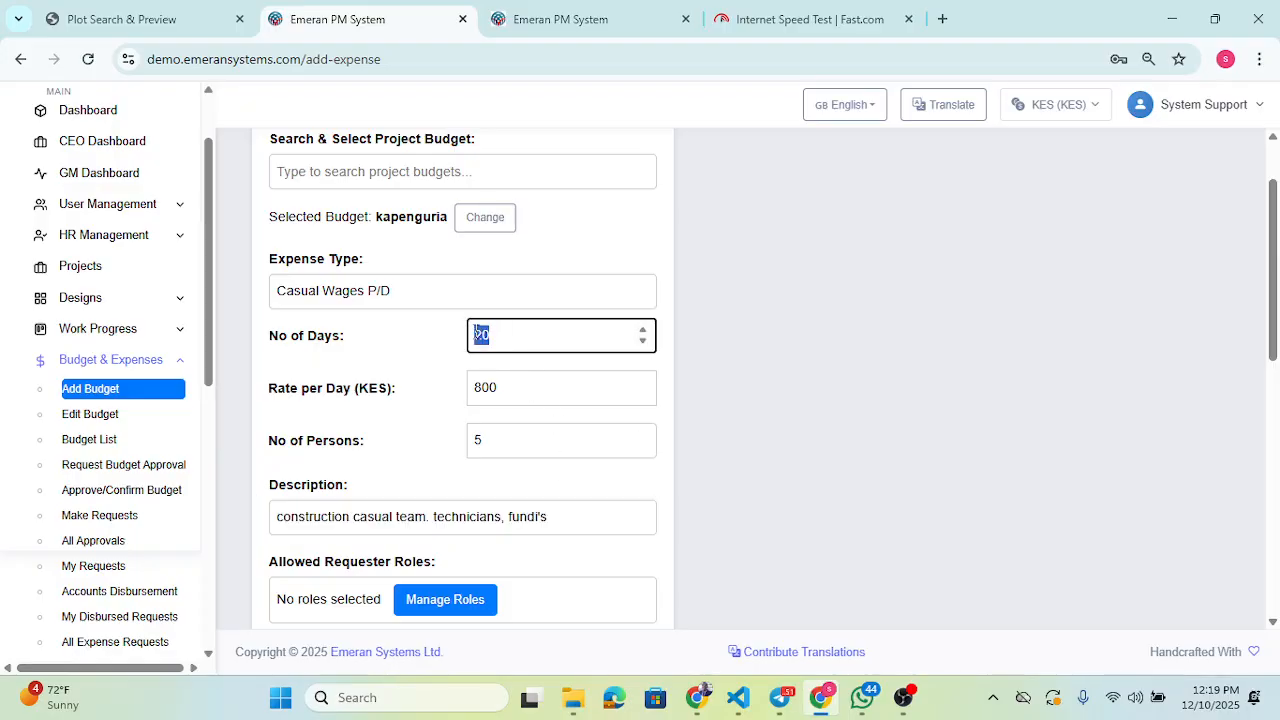
double_click(485, 388)
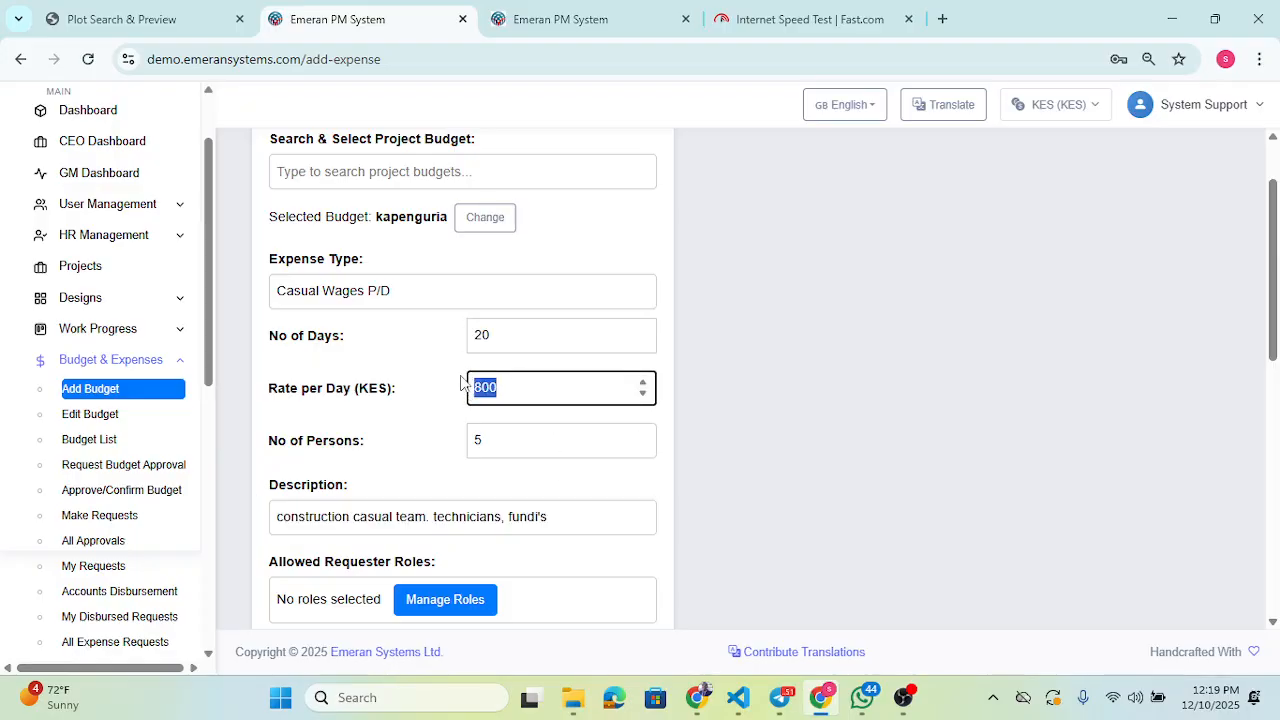
double_click(509, 443)
scroll(430, 448, "down", 3)
left_click(455, 385)
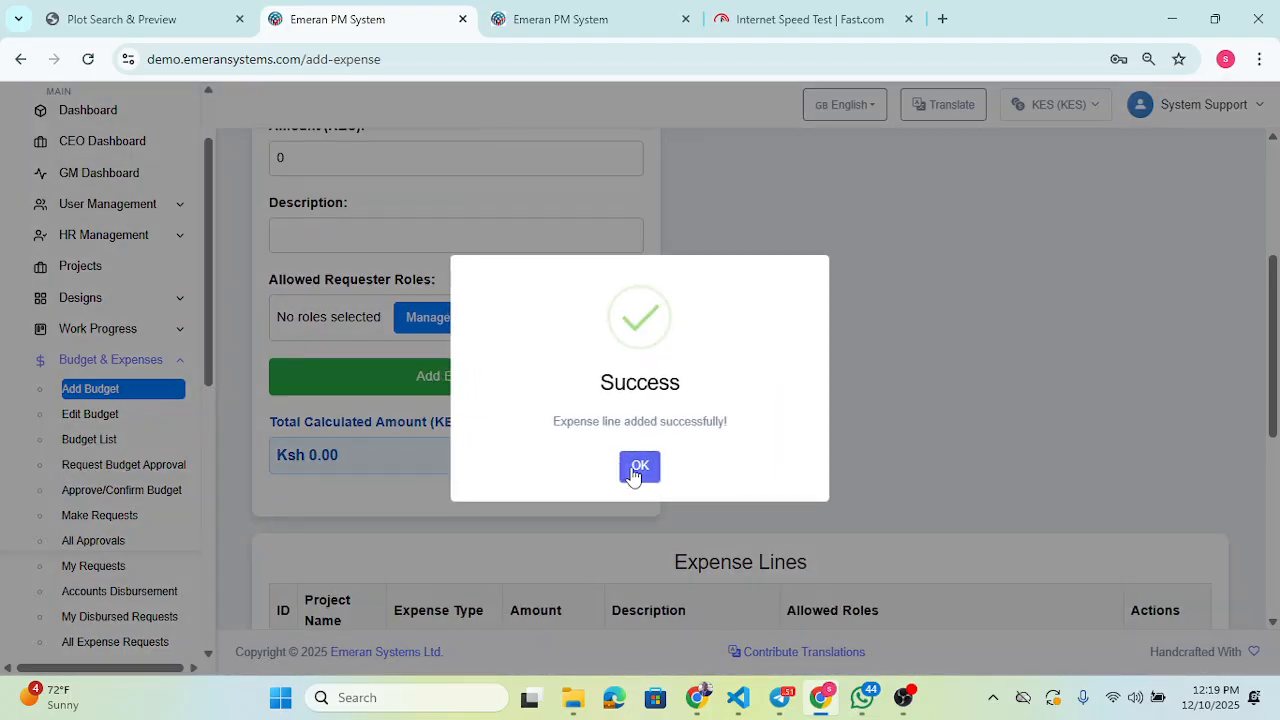
left_click(640, 465)
Step: Set up a Casual (Piece Rate) expense line with 20 pieces at a rate of 500 KES, described as "pole logging budget"
scroll(500, 380, "up", 3)
left_click(383, 362)
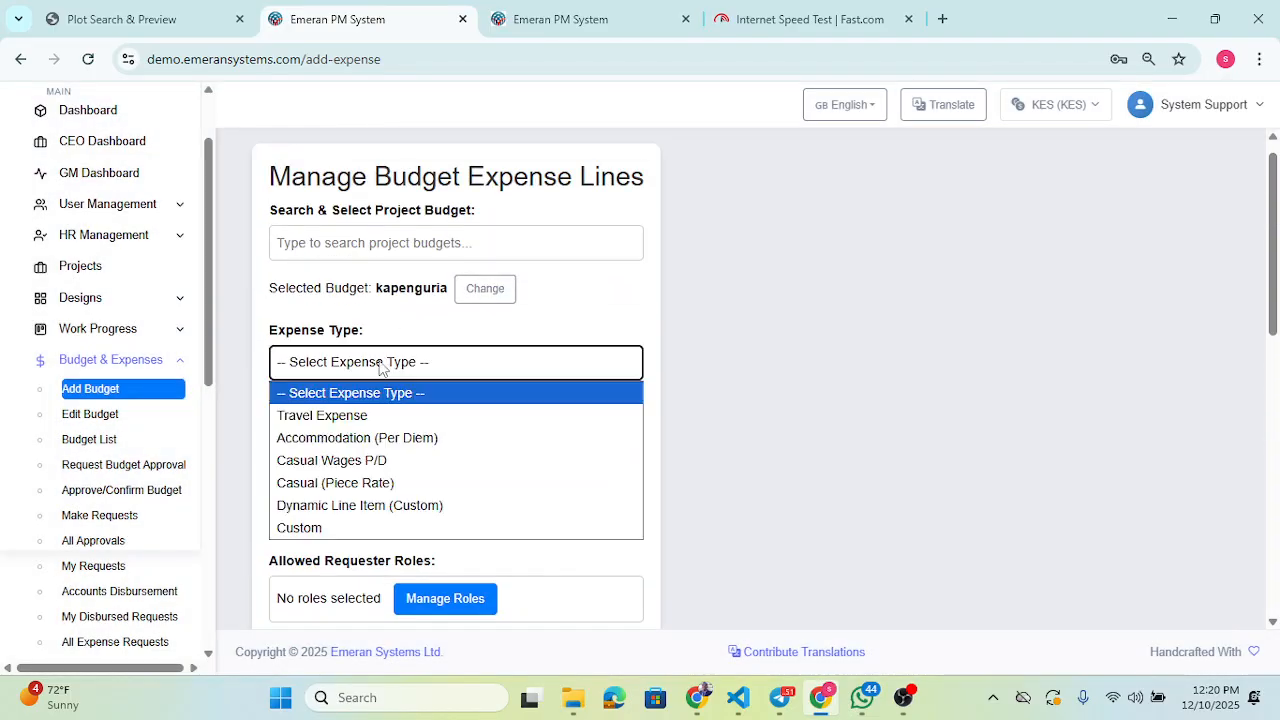
left_click(383, 490)
left_click(510, 408)
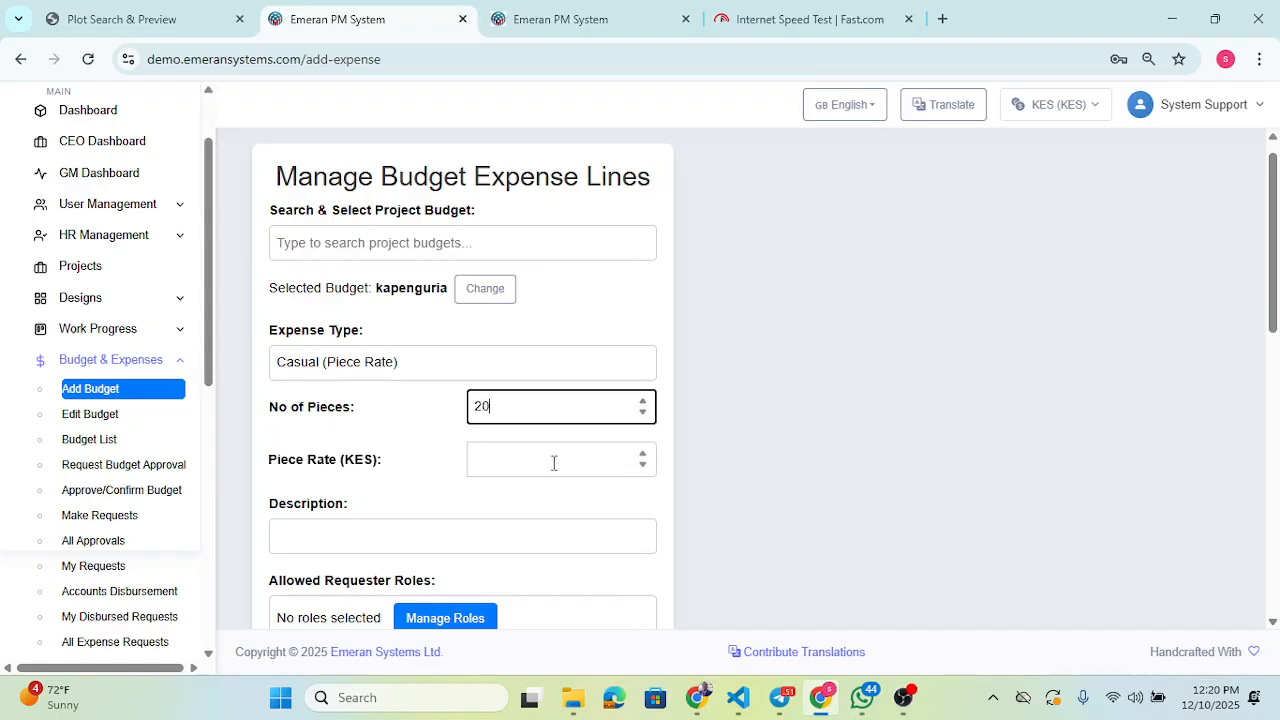
left_click(553, 463)
type("5")
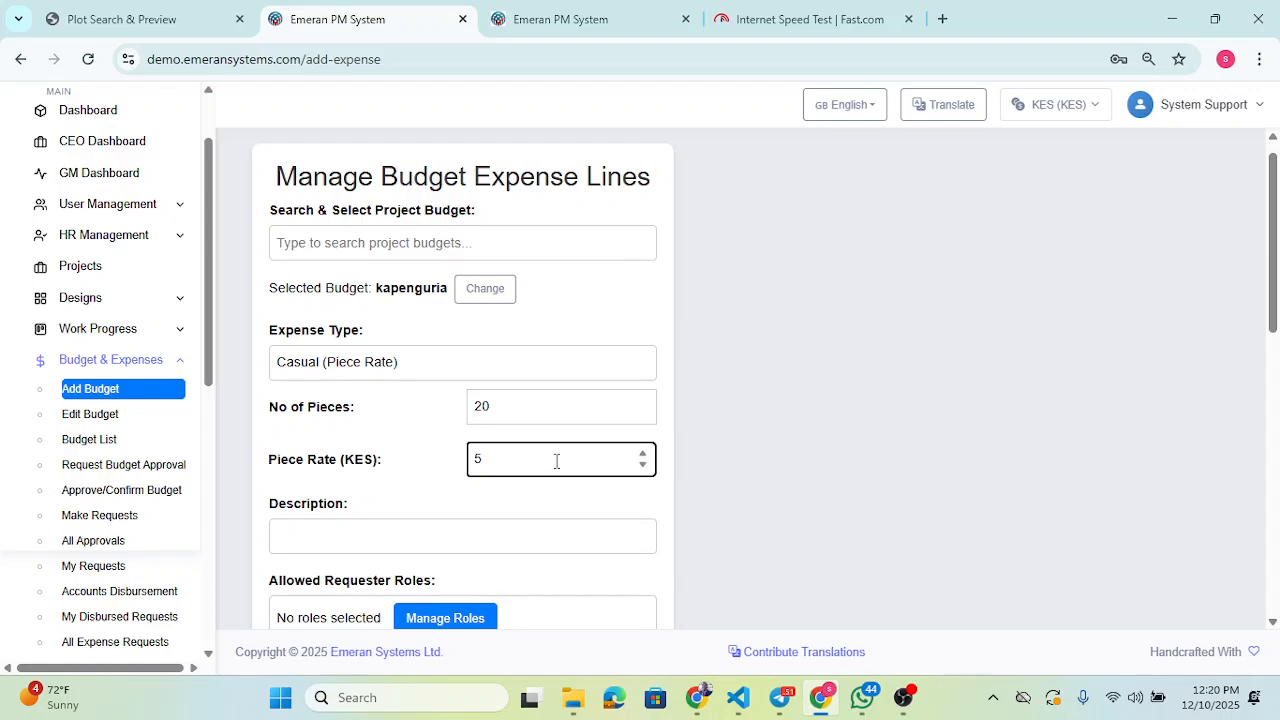
type("500")
left_click(470, 535)
type("po")
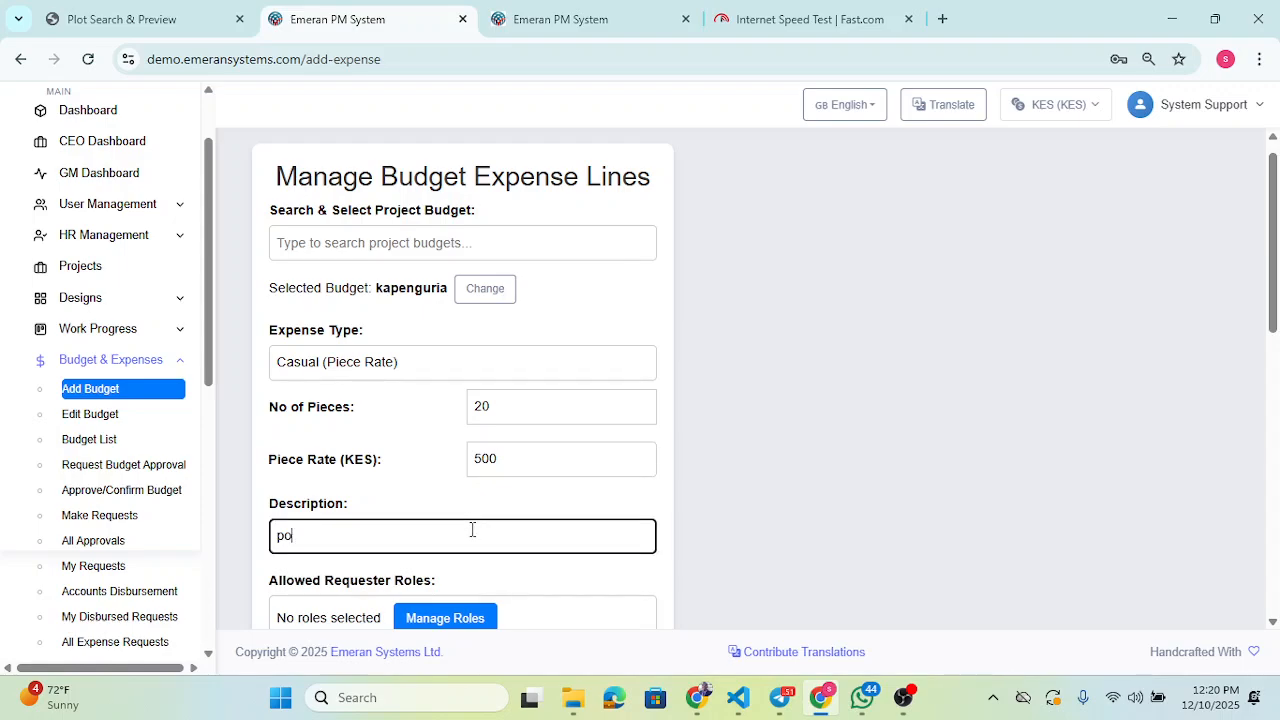
type("le logging budget")
Step: Allow the Supervisor and Technician roles to request the piece-rate expense and add the line to the budget
scroll(472, 528, "down", 2)
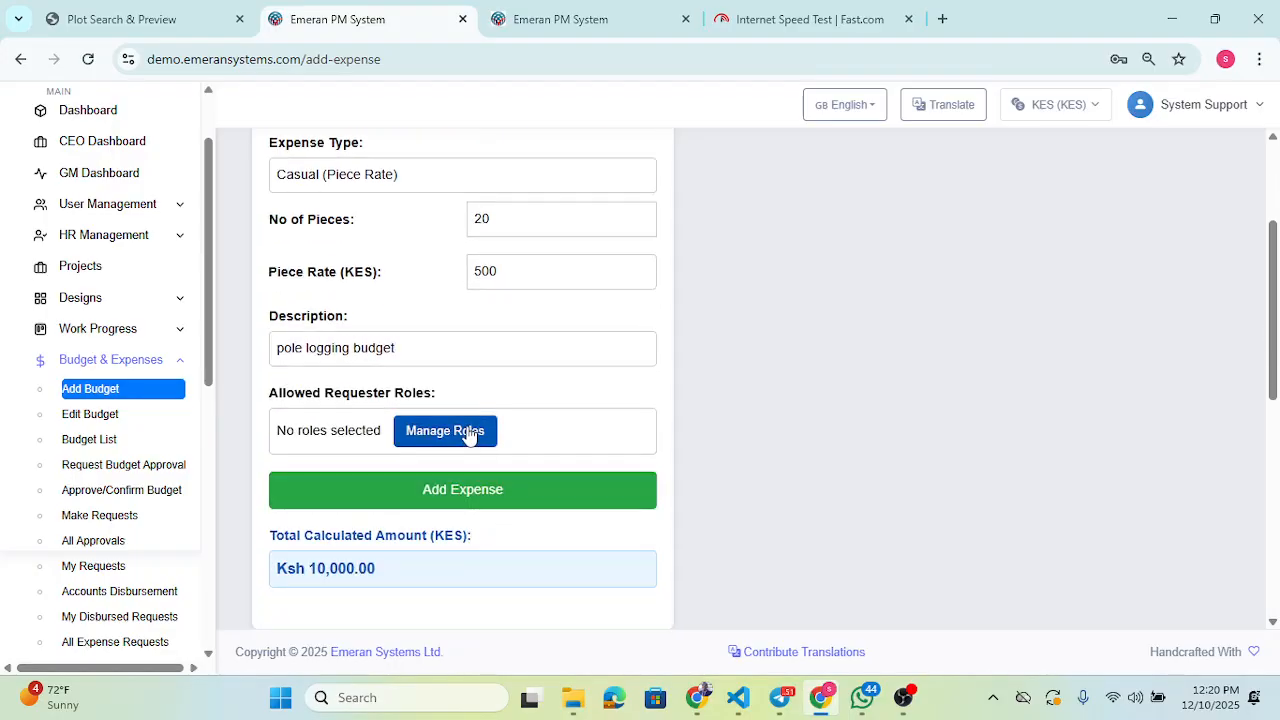
left_click(466, 430)
scroll(587, 444, "down", 3)
left_click(506, 422)
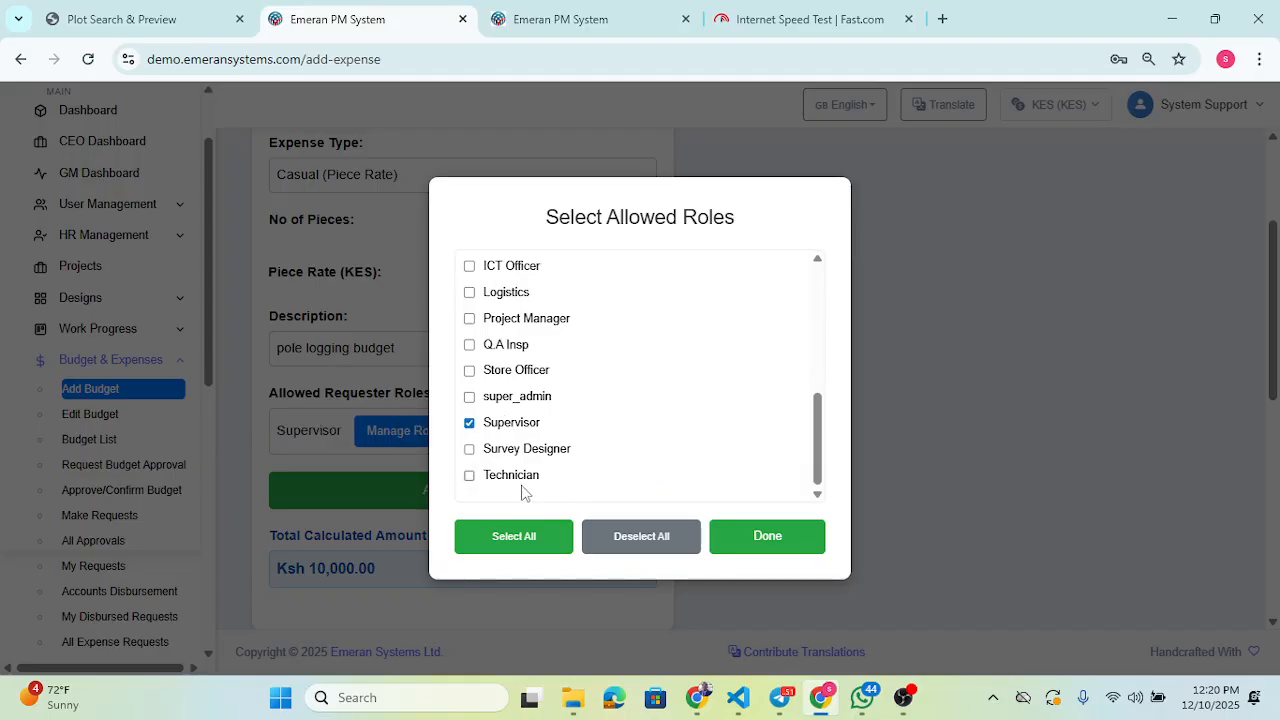
left_click(495, 476)
left_click(751, 540)
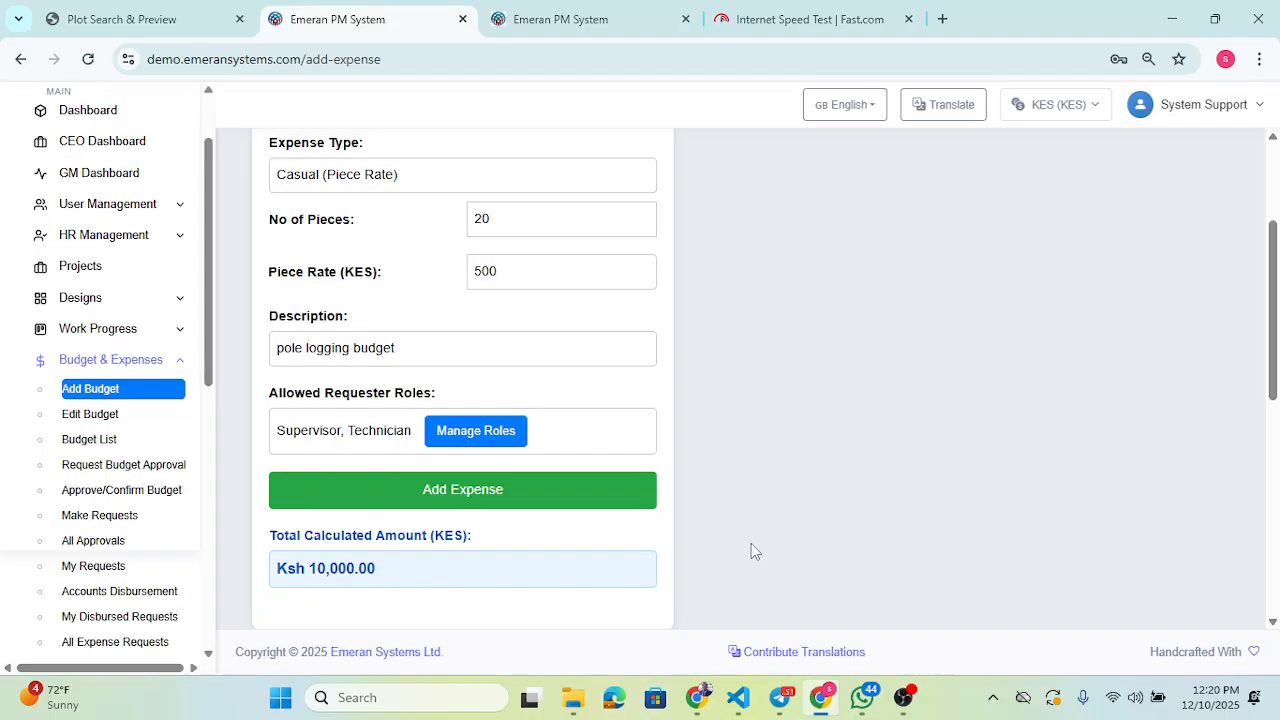
left_click(583, 489)
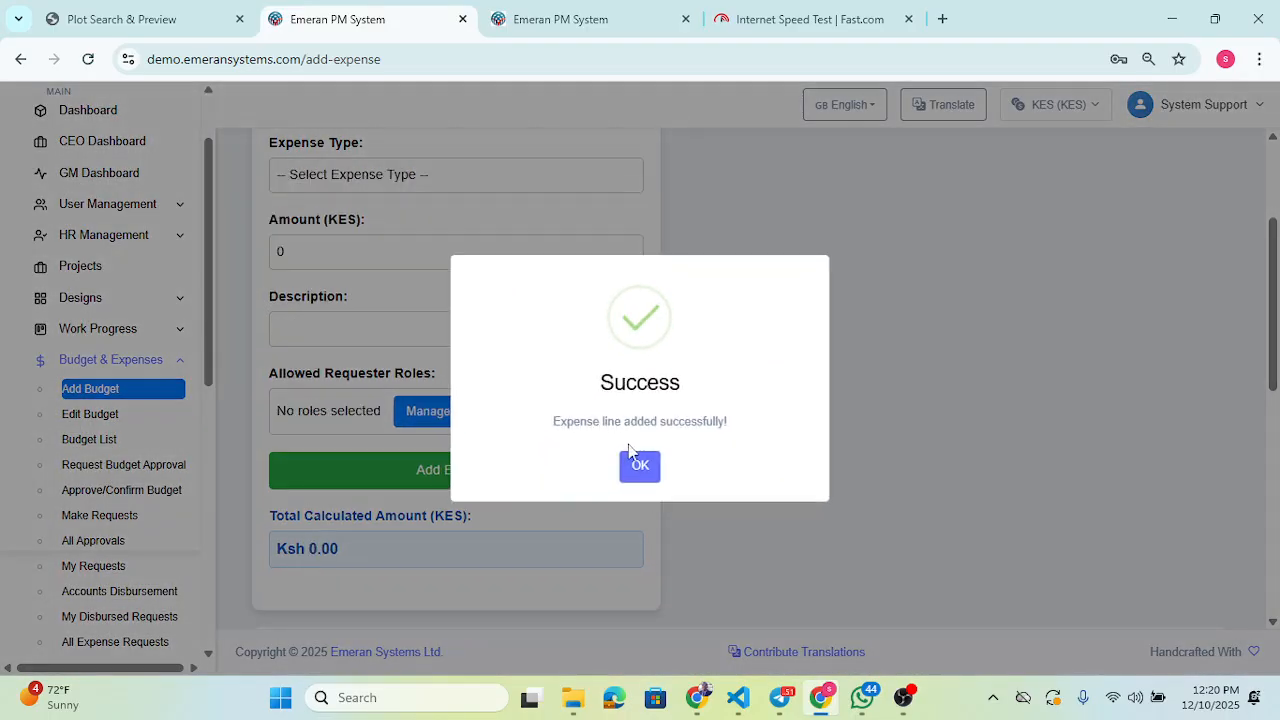
left_click(640, 463)
Step: Start a Dynamic Line Item (Custom) expense named "Manholes Construction" with a quantity of 5
left_click(485, 258)
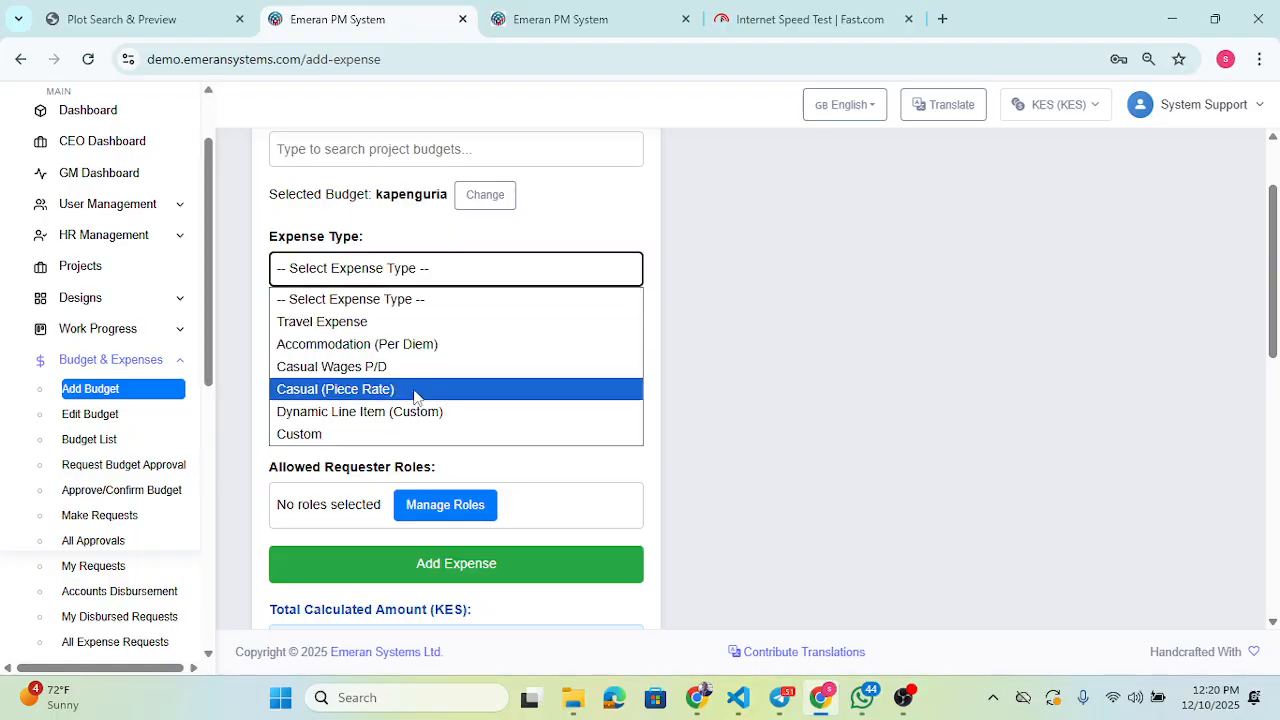
left_click(420, 410)
left_click(541, 320)
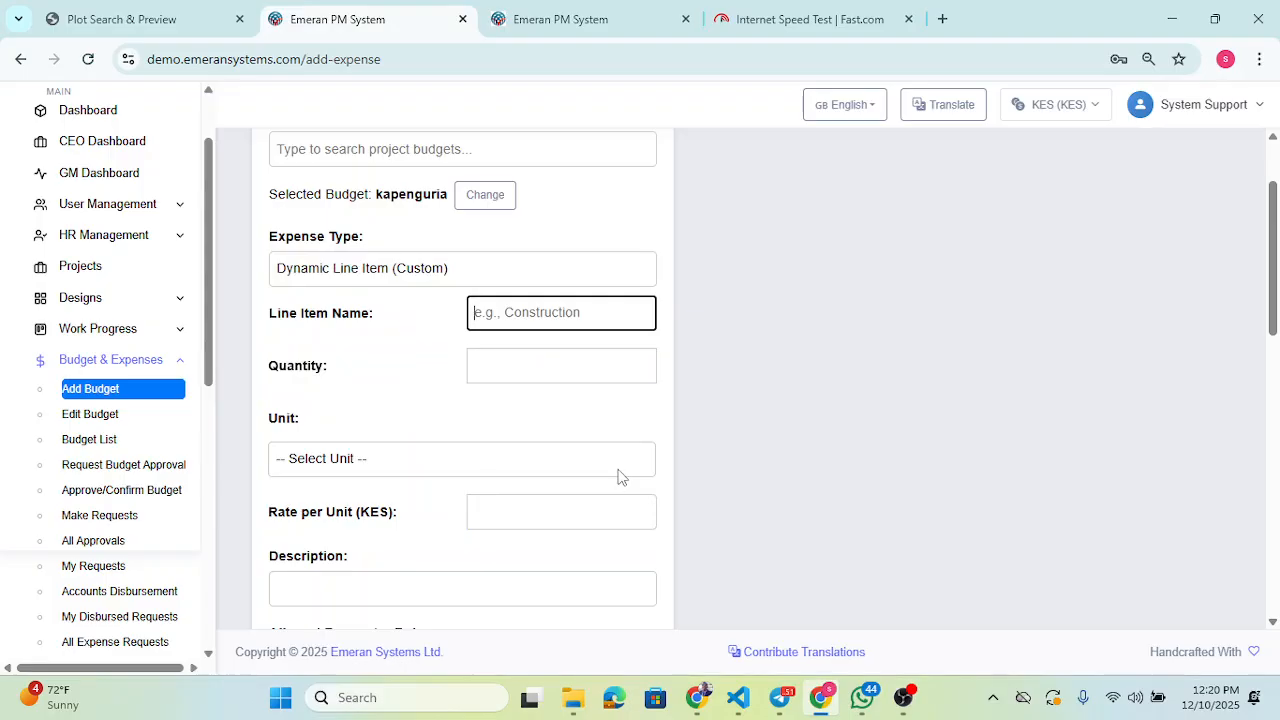
type("Manho")
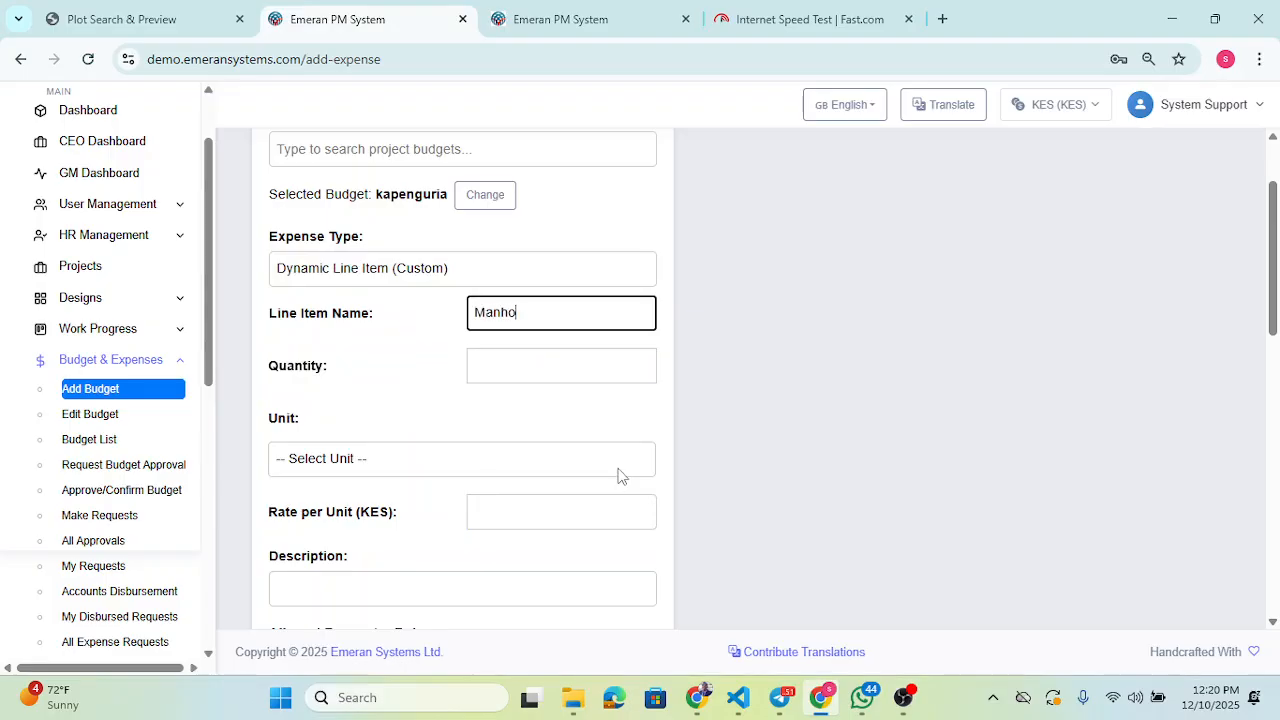
type("s Constructiopn")
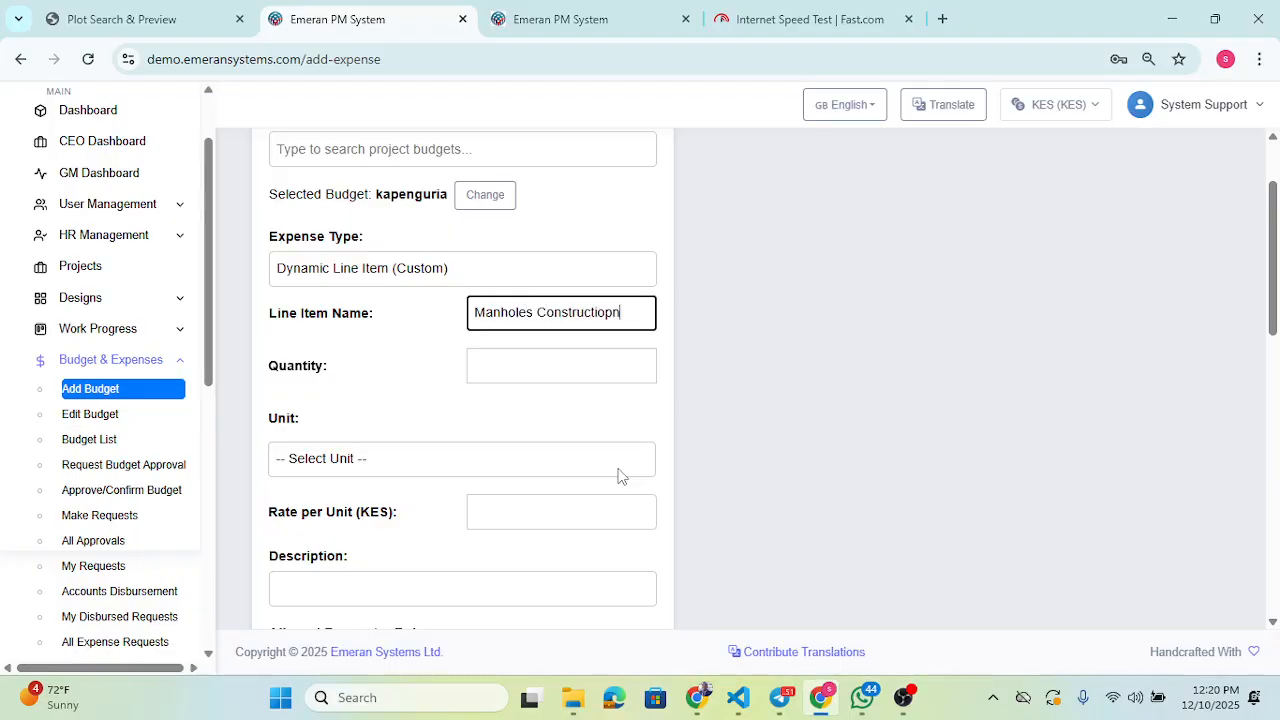
key("BackSpace")
left_click(507, 372)
type("5")
Step: Set the manholes item's unit to Pcs and rate per unit to 2500 KES, with the description "manhole prepartaions"
left_click(421, 455)
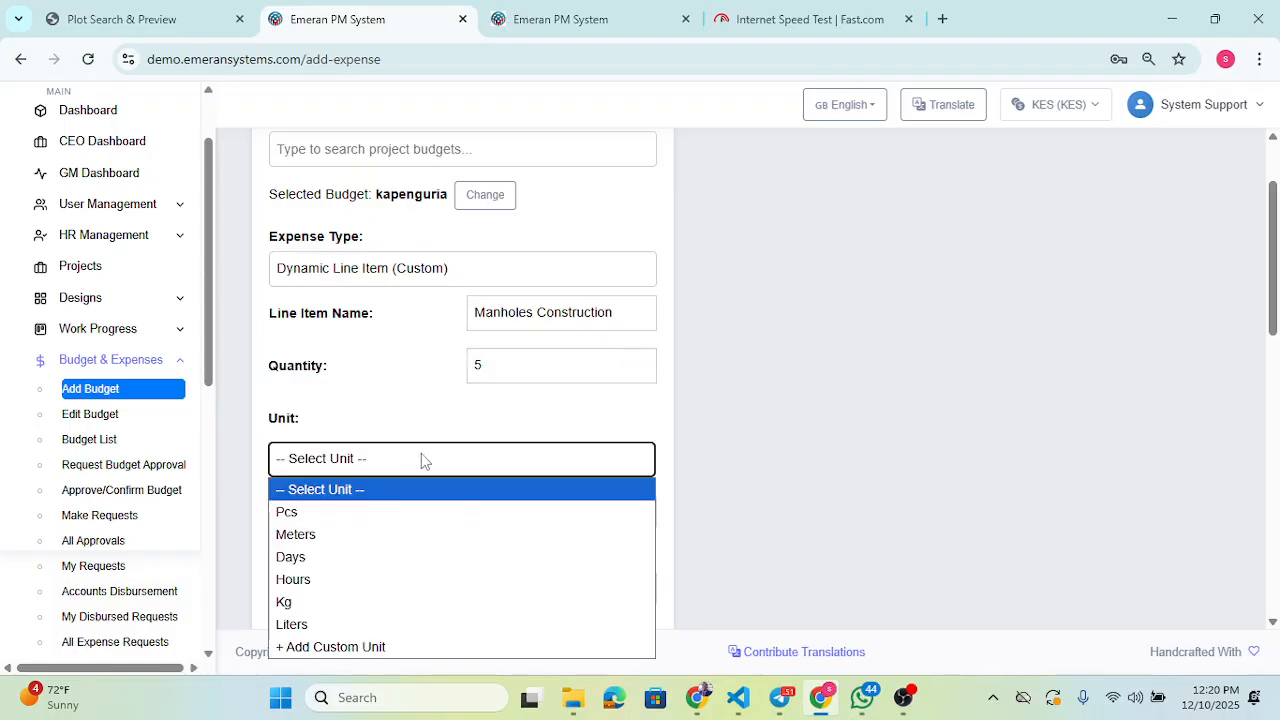
left_click(334, 513)
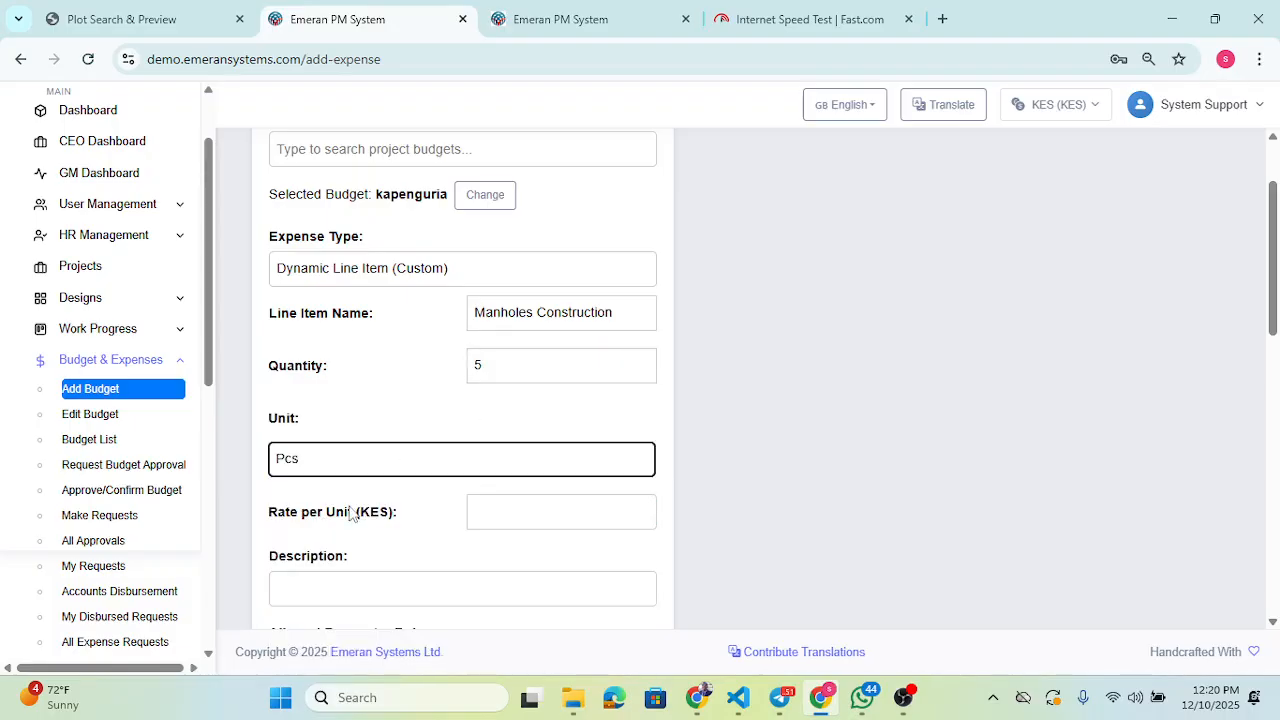
left_click(503, 504)
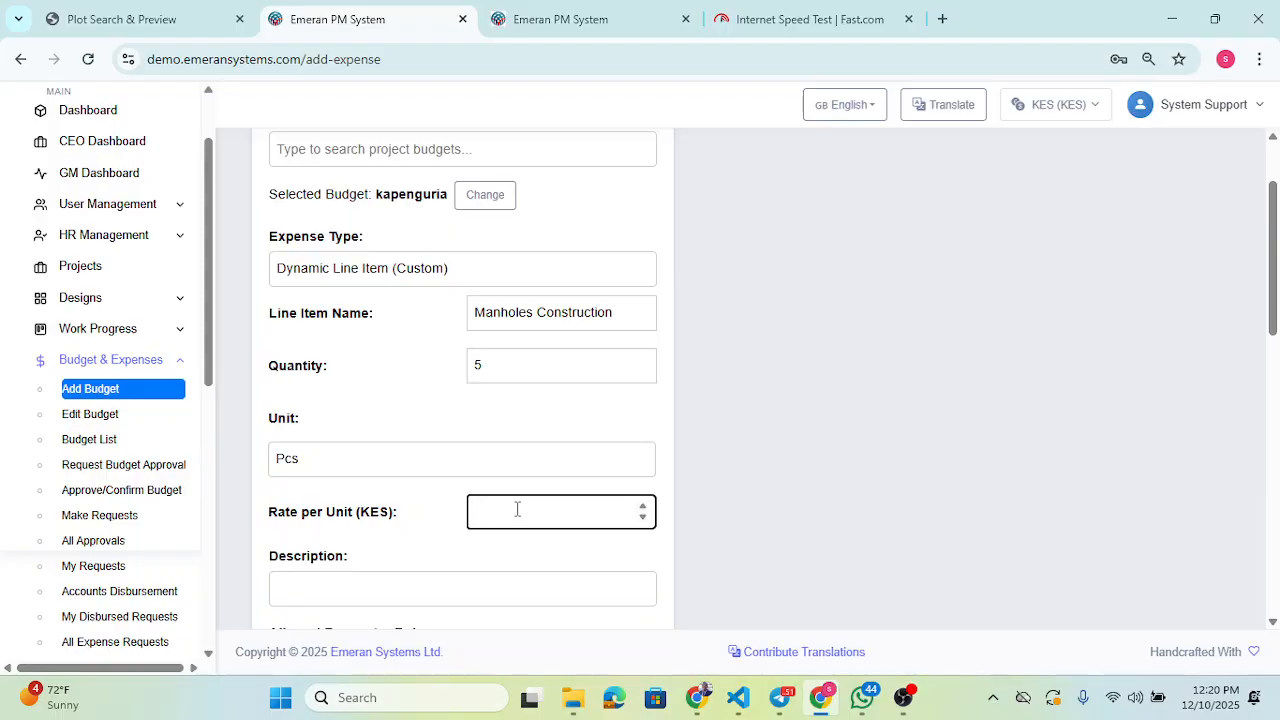
type("2500")
left_click(583, 433)
scroll(551, 486, "down", 1)
left_click(486, 503)
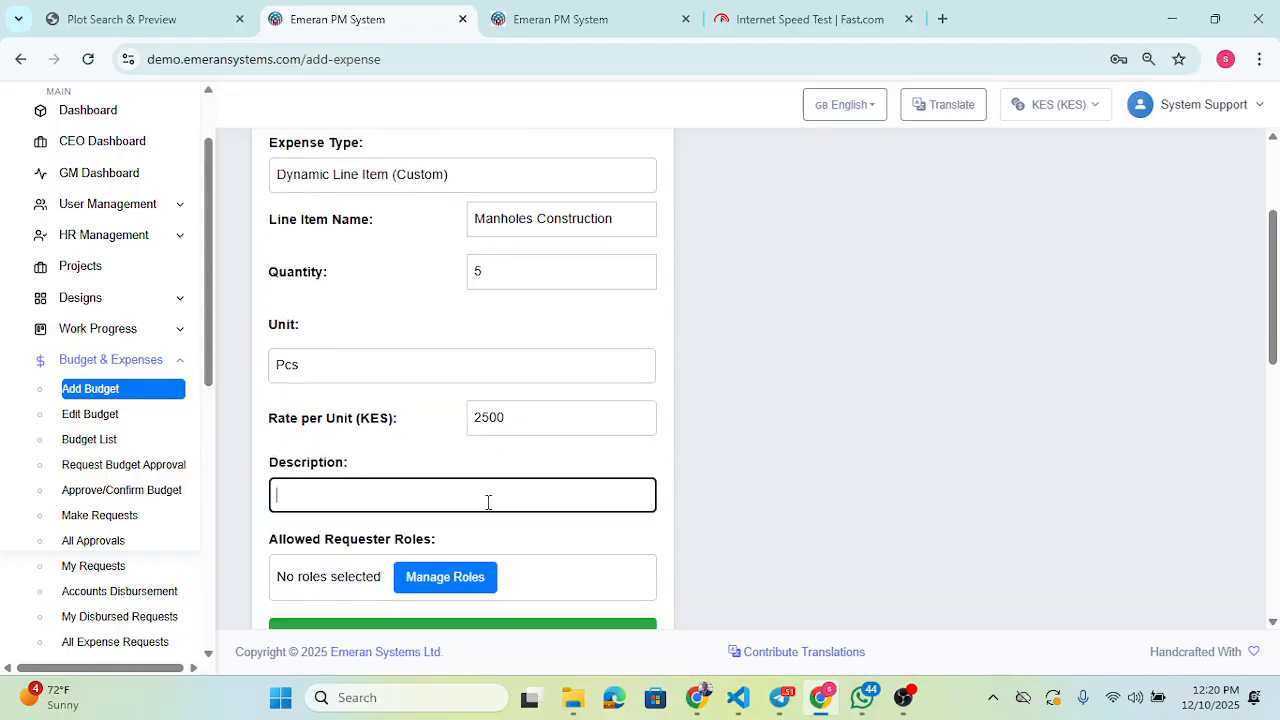
type("manhole prepartaions")
Step: Allow the Supervisor and Project Manager roles to request the manholes expense and add the line to the budget
left_click(469, 580)
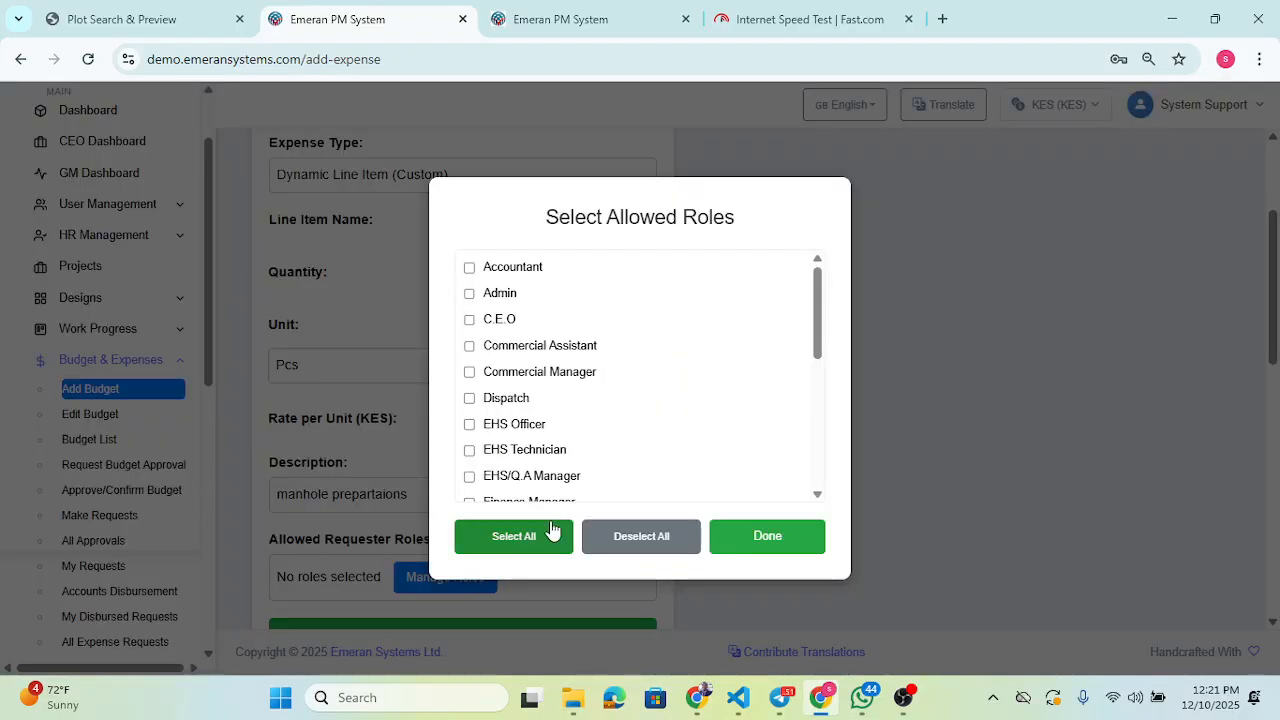
scroll(577, 437, "down", 5)
left_click(512, 422)
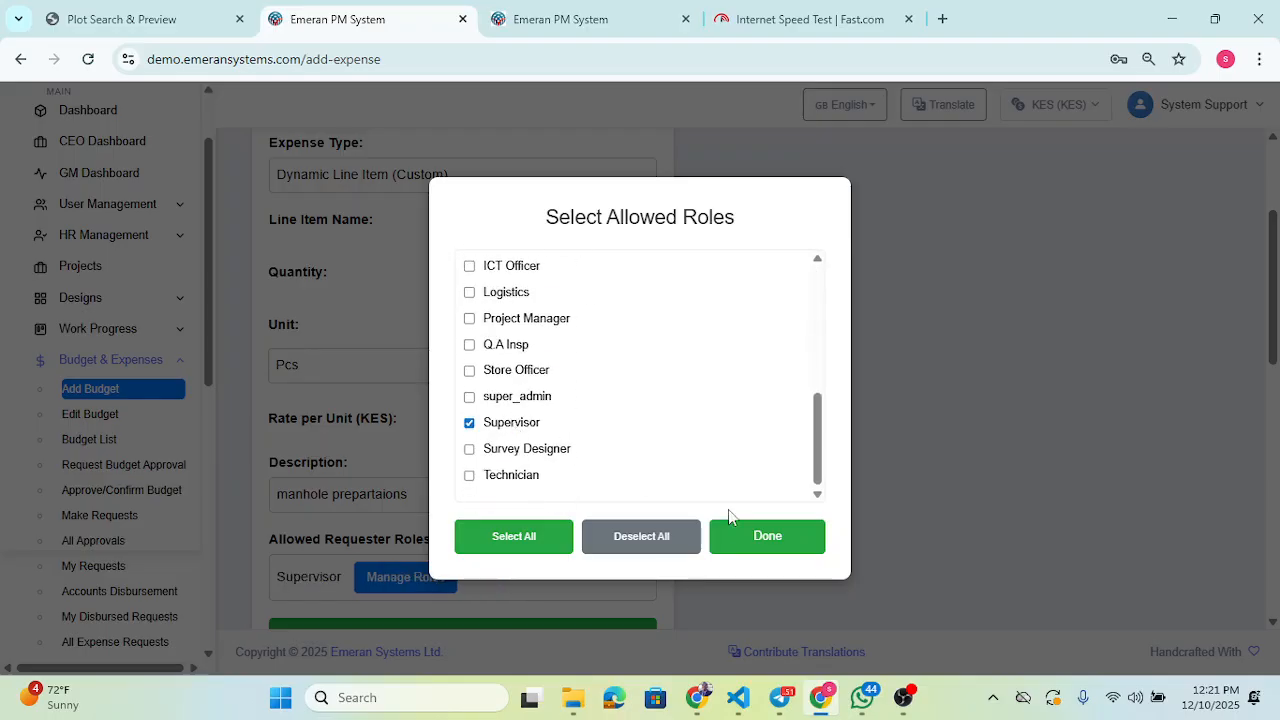
scroll(543, 400, "up", 2)
left_click(512, 412)
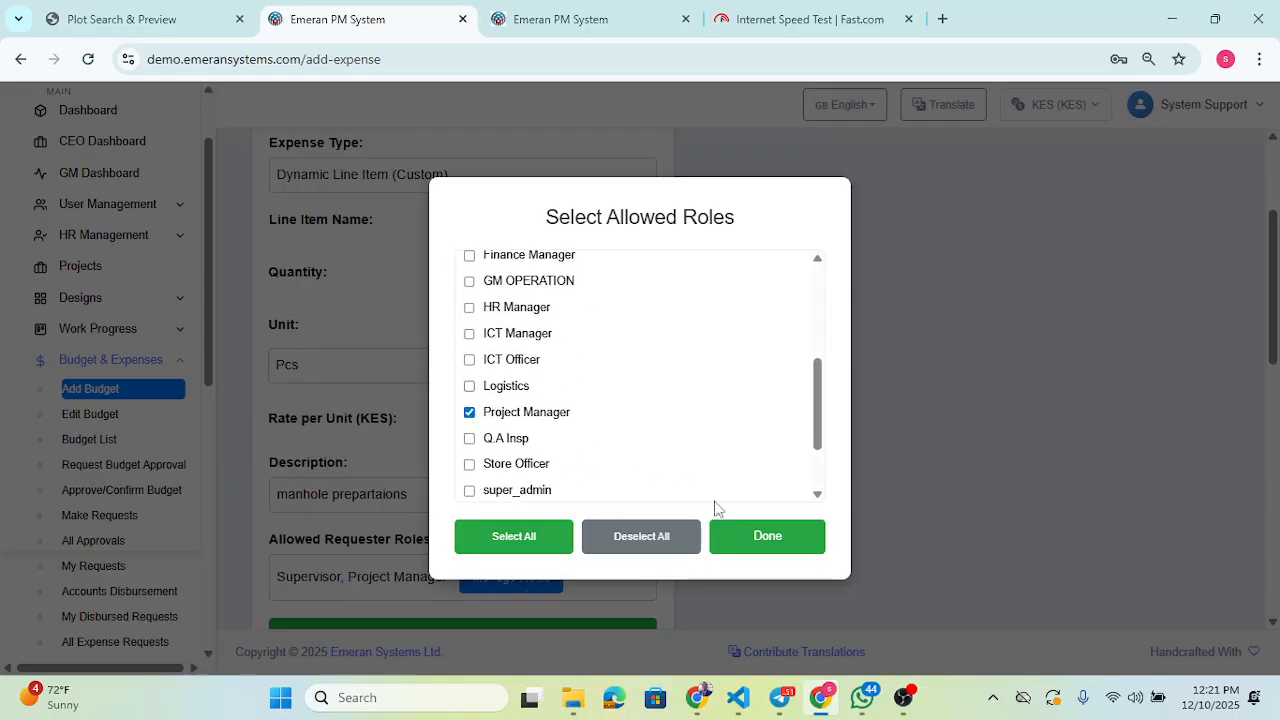
left_click(760, 537)
scroll(646, 514, "down", 3)
left_click(486, 462)
left_click(640, 462)
Step: Set up a Custom expense line named "Marketing" with an amount of 2500 KES and the description "marketing expenses"
scroll(829, 352, "down", 2)
scroll(829, 352, "down", 5)
scroll(626, 377, "up", 9)
scroll(573, 376, "up", 1)
left_click(428, 388)
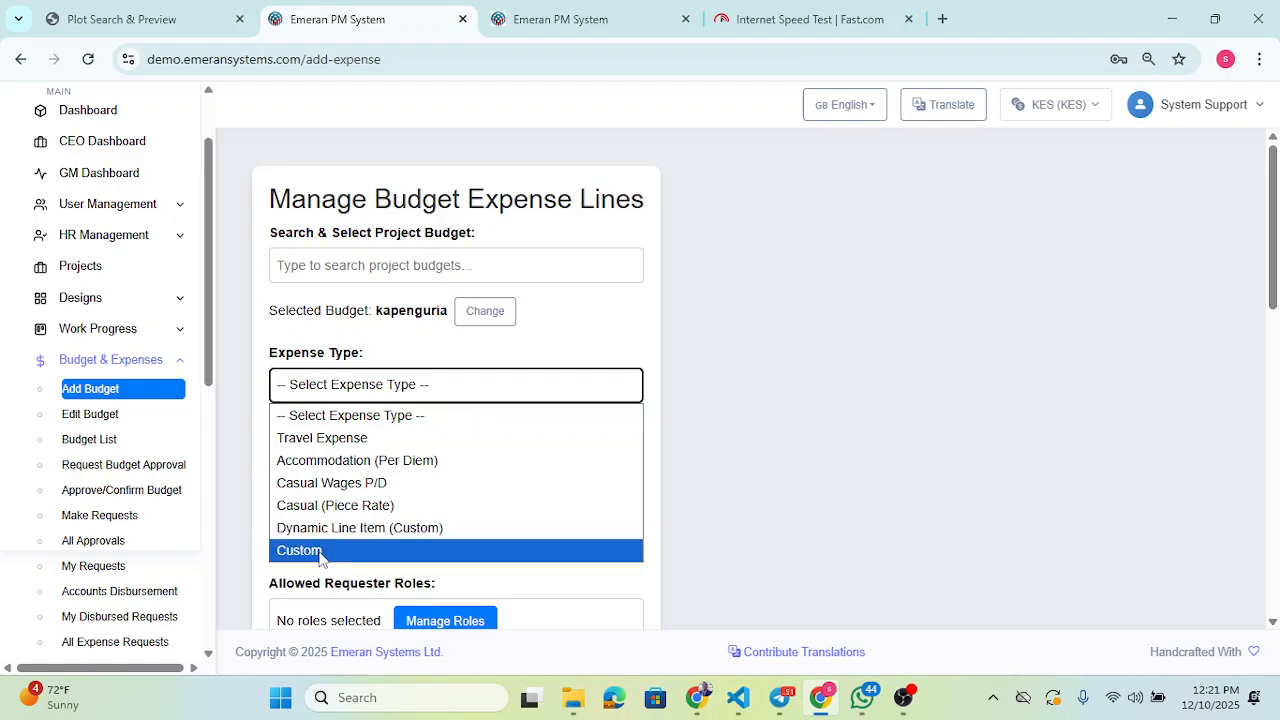
left_click(319, 551)
left_click(508, 434)
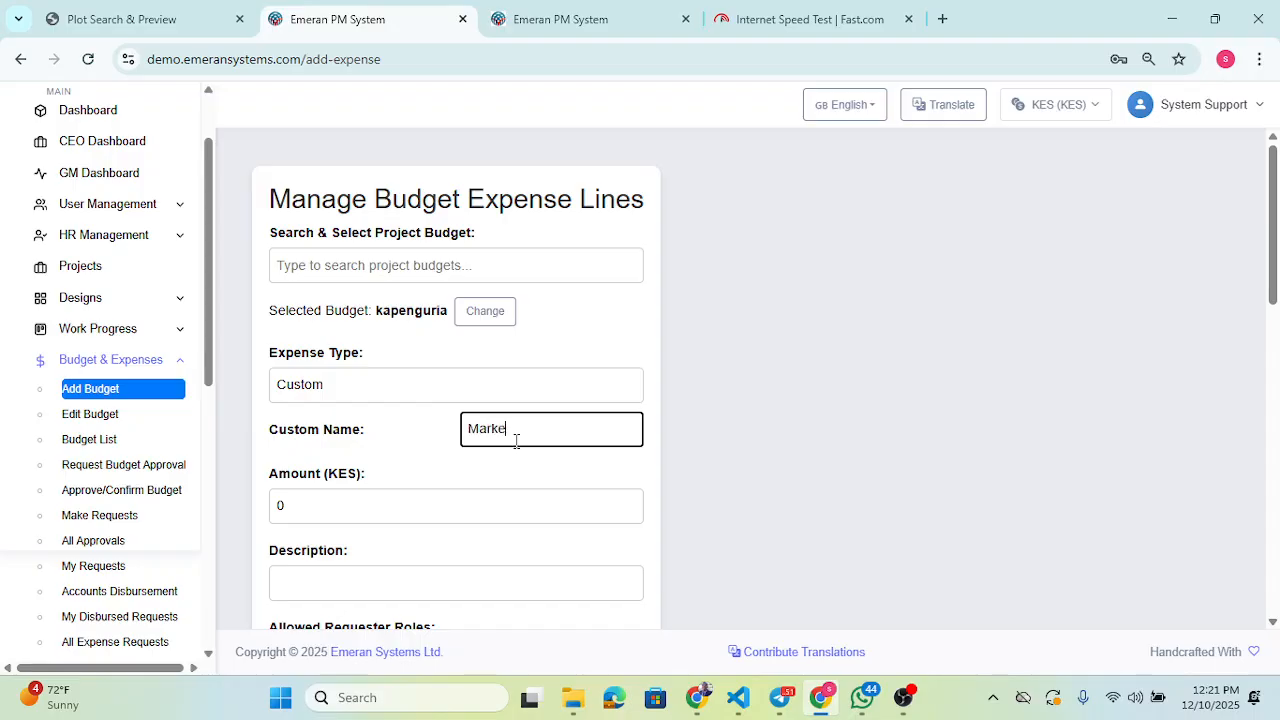
left_click_drag(306, 490, 258, 508)
type("2500")
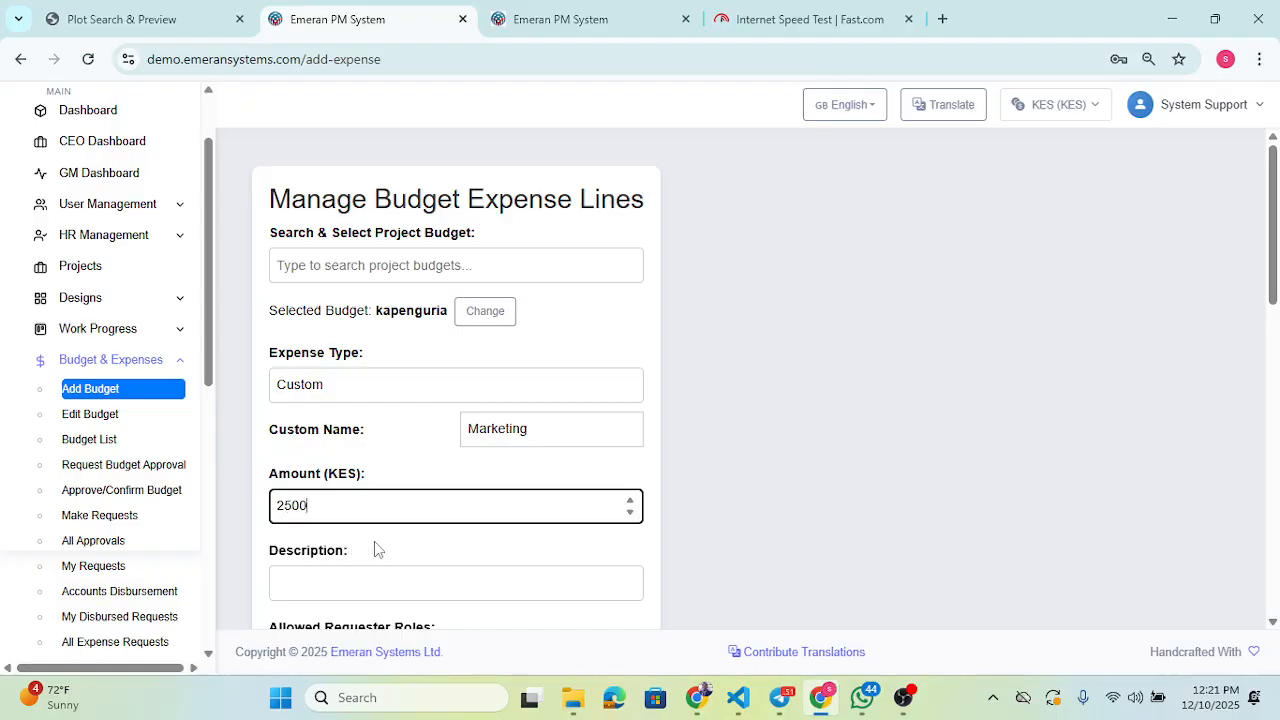
left_click(418, 568)
type("marketing expense")
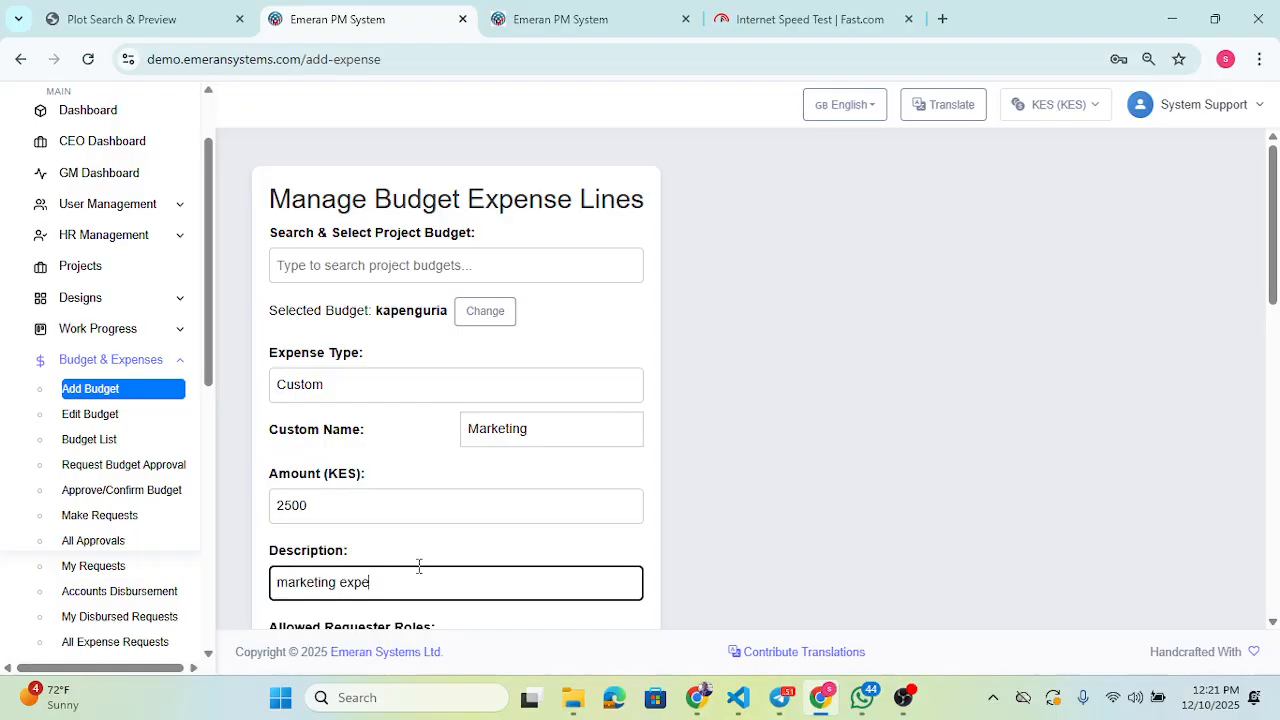
Step: Allow the Supervisor role to request the marketing expense and add the line to the budget
scroll(431, 564, "down", 2)
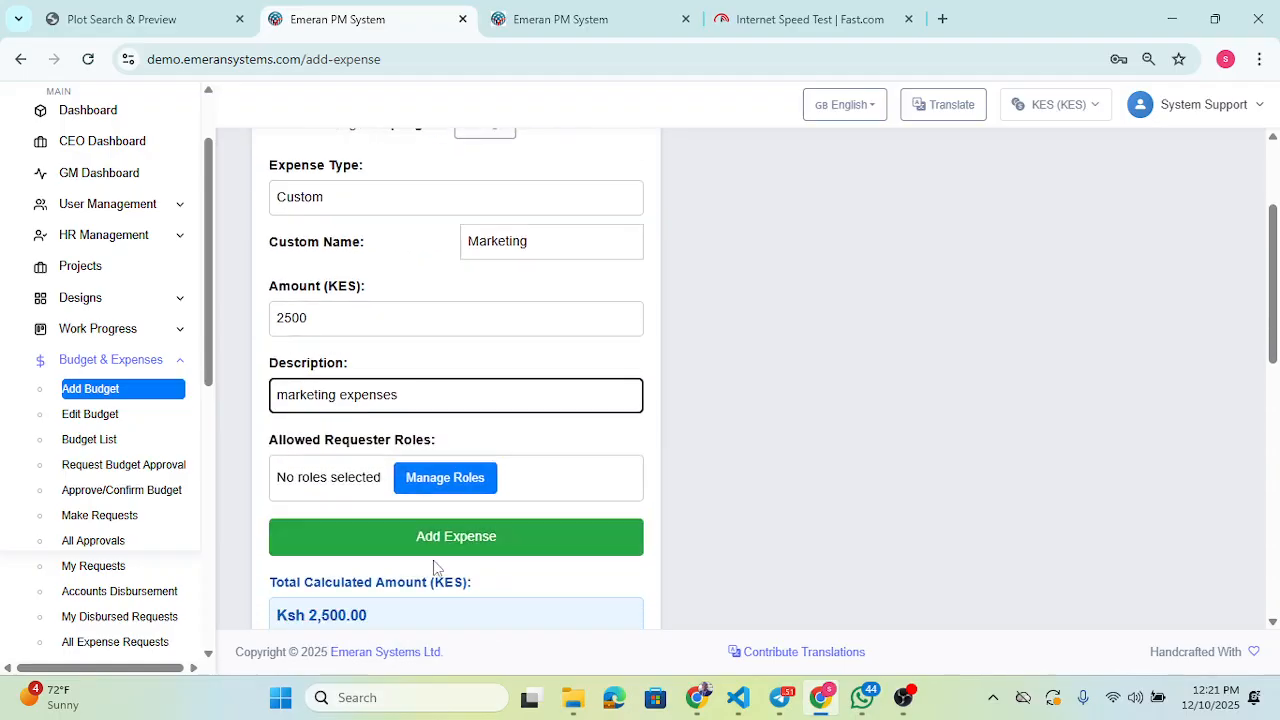
left_click(440, 485)
scroll(580, 465, "down", 5)
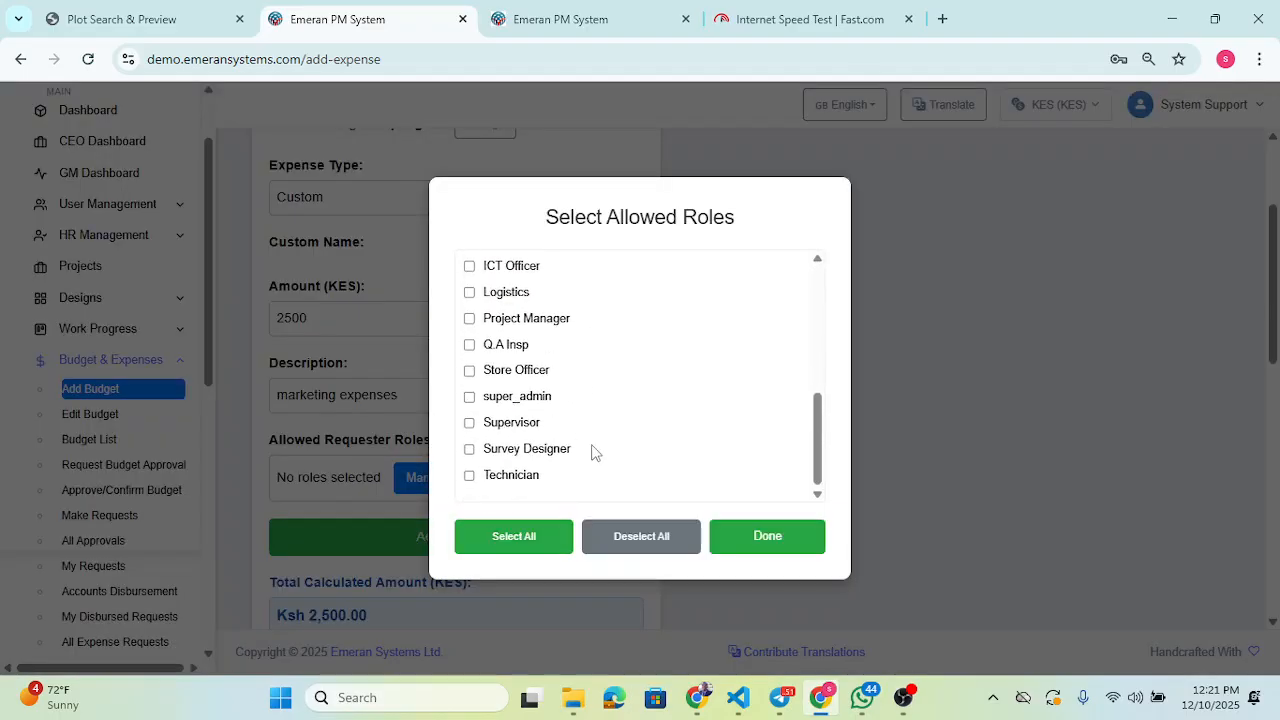
left_click(512, 424)
left_click(767, 536)
left_click(437, 538)
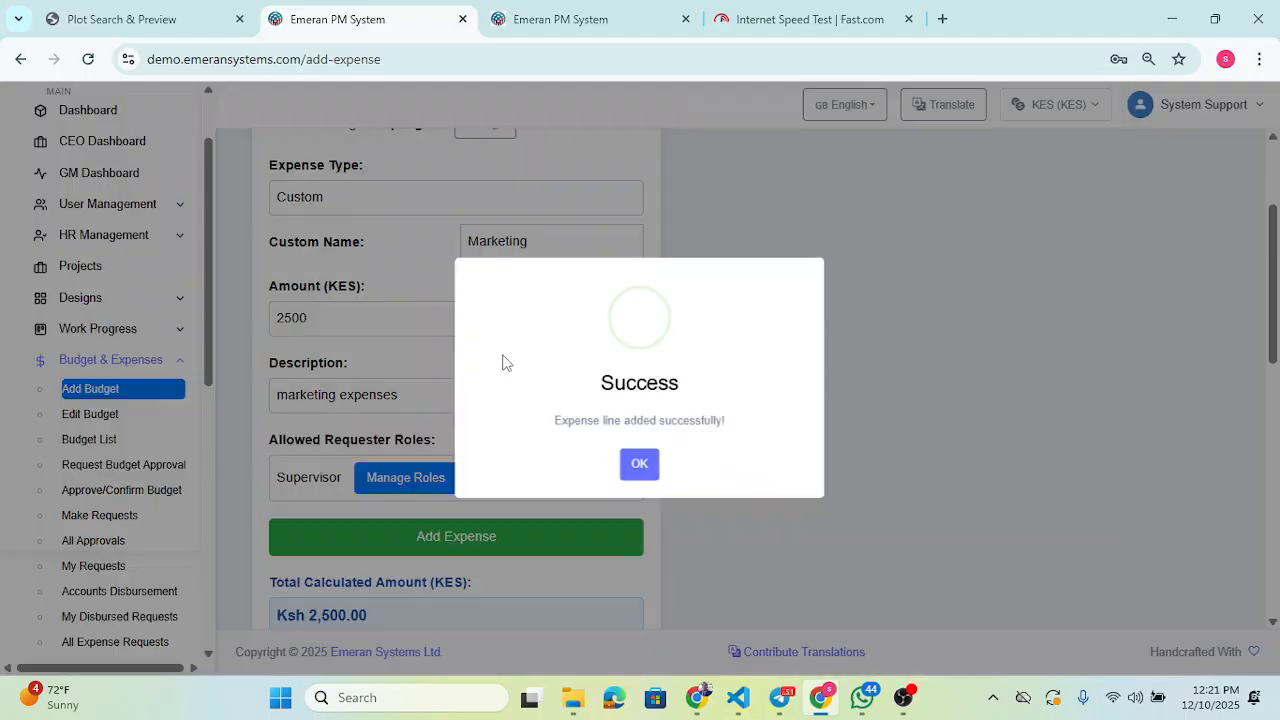
left_click(640, 467)
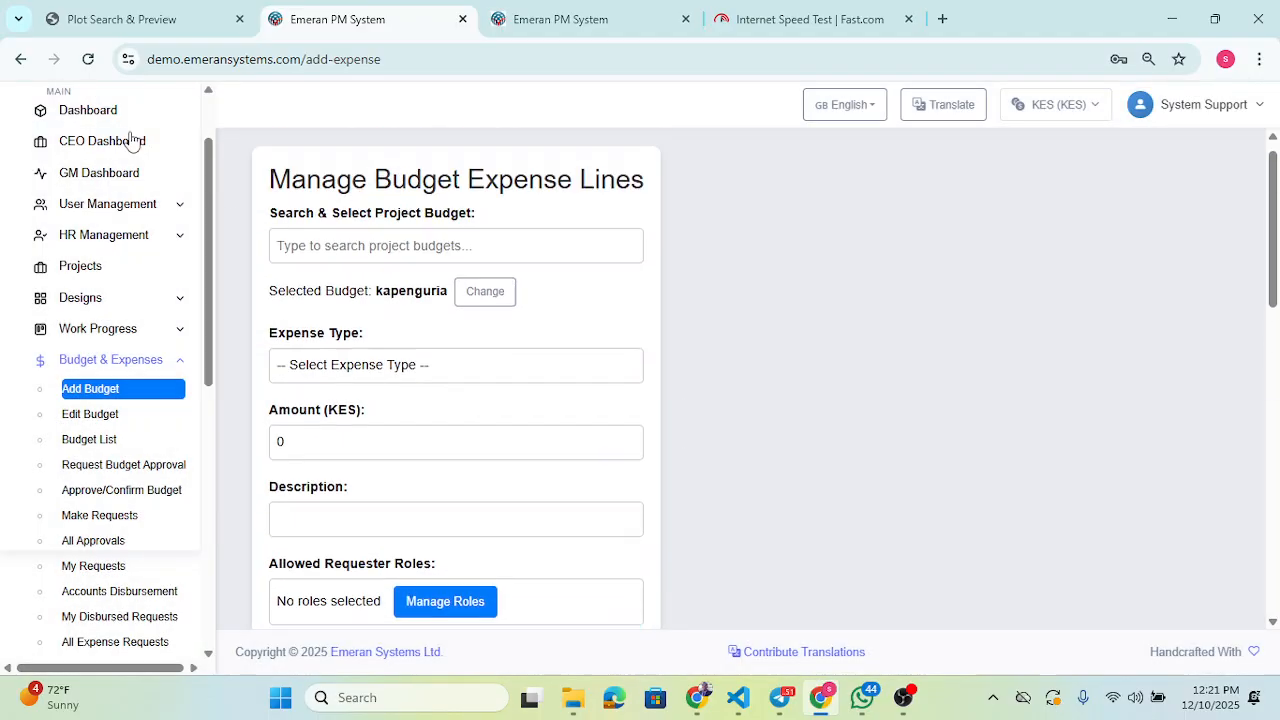
Step: Reload the budget expense lines page and choose the Custom expense type for another line
left_click(86, 60)
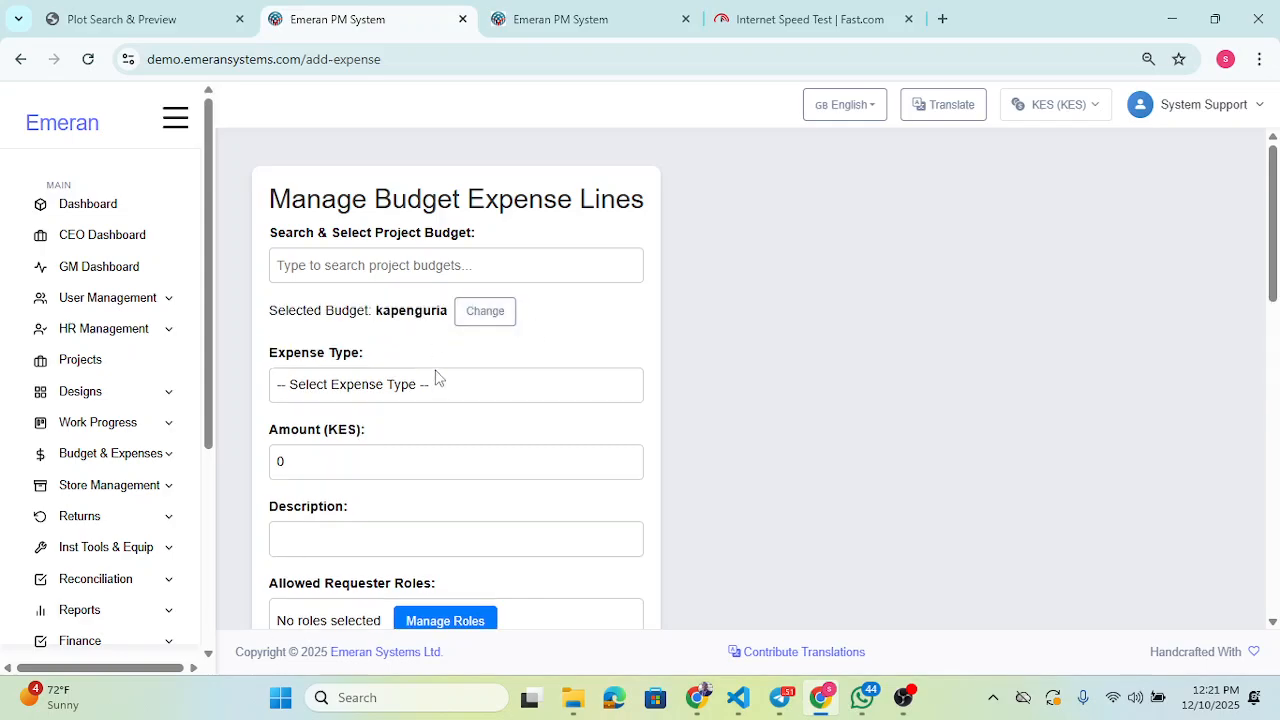
scroll(637, 331, "down", 2)
left_click(437, 205)
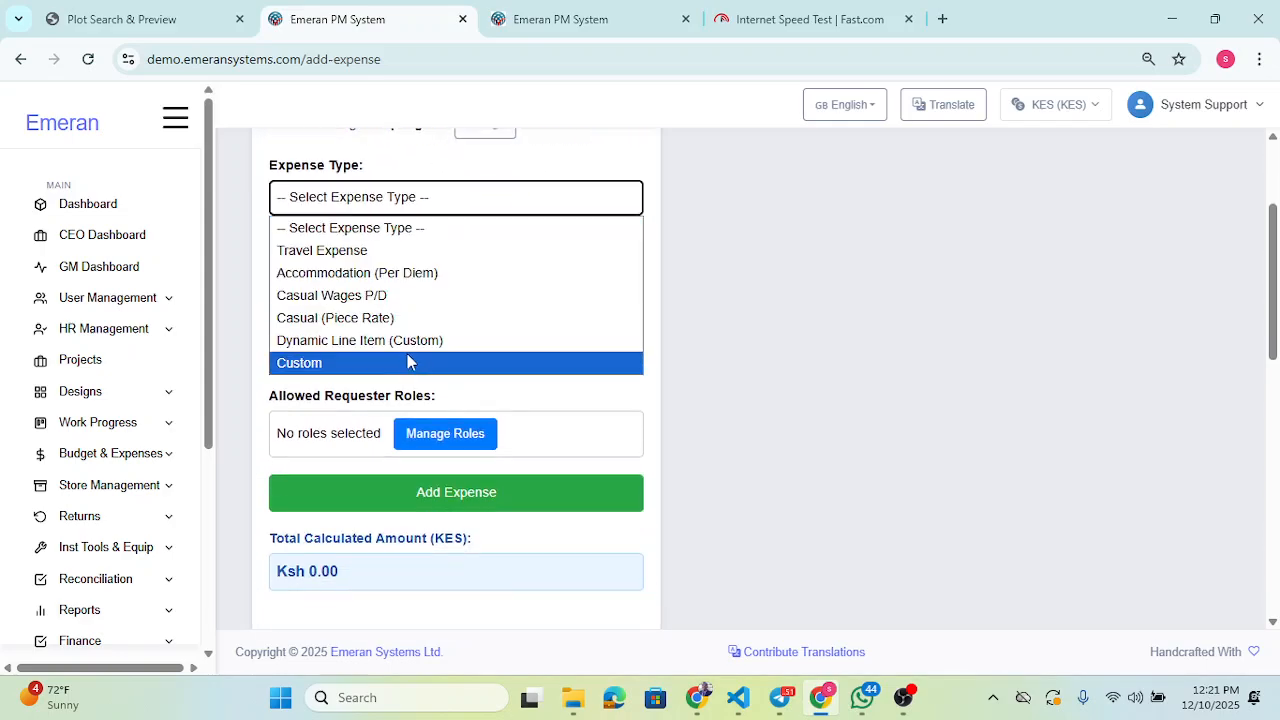
left_click(414, 360)
left_click(535, 244)
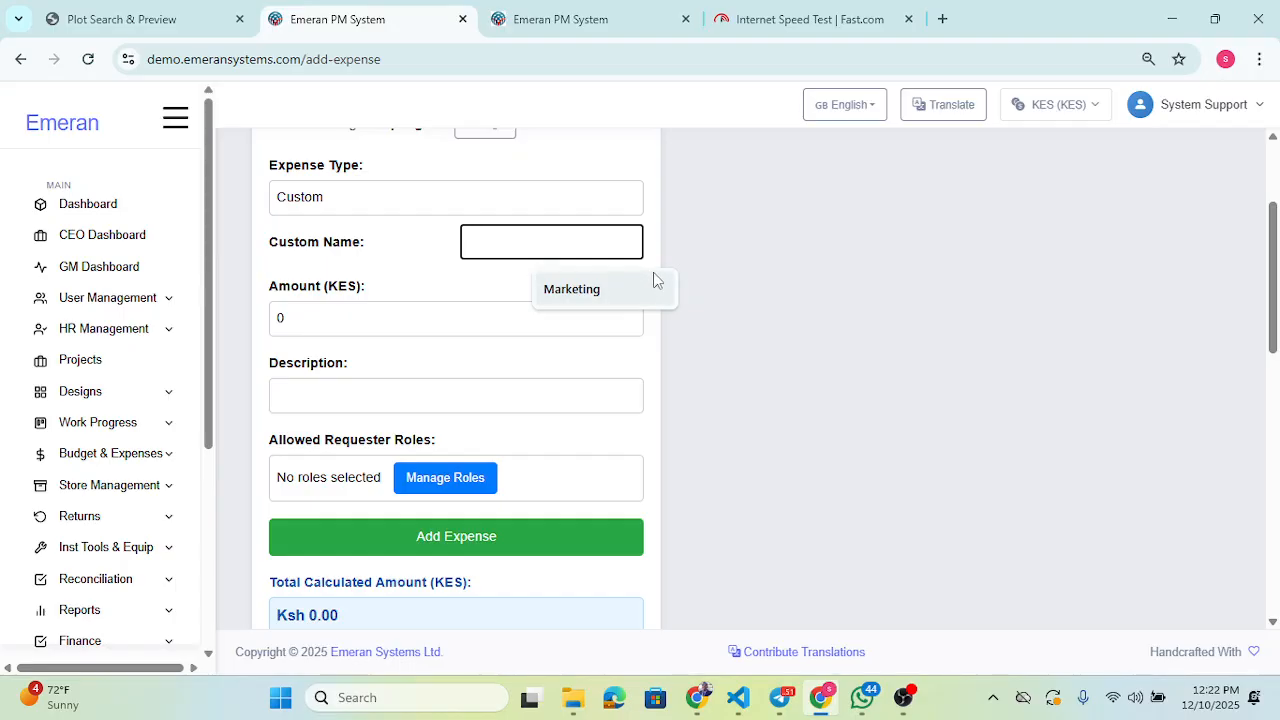
left_click(477, 317)
scroll(414, 206, "up", 1)
Step: Set up a Custom expense line named "Lunch" with an amount of 12000 KES and the description "Lunch"
left_click(358, 304)
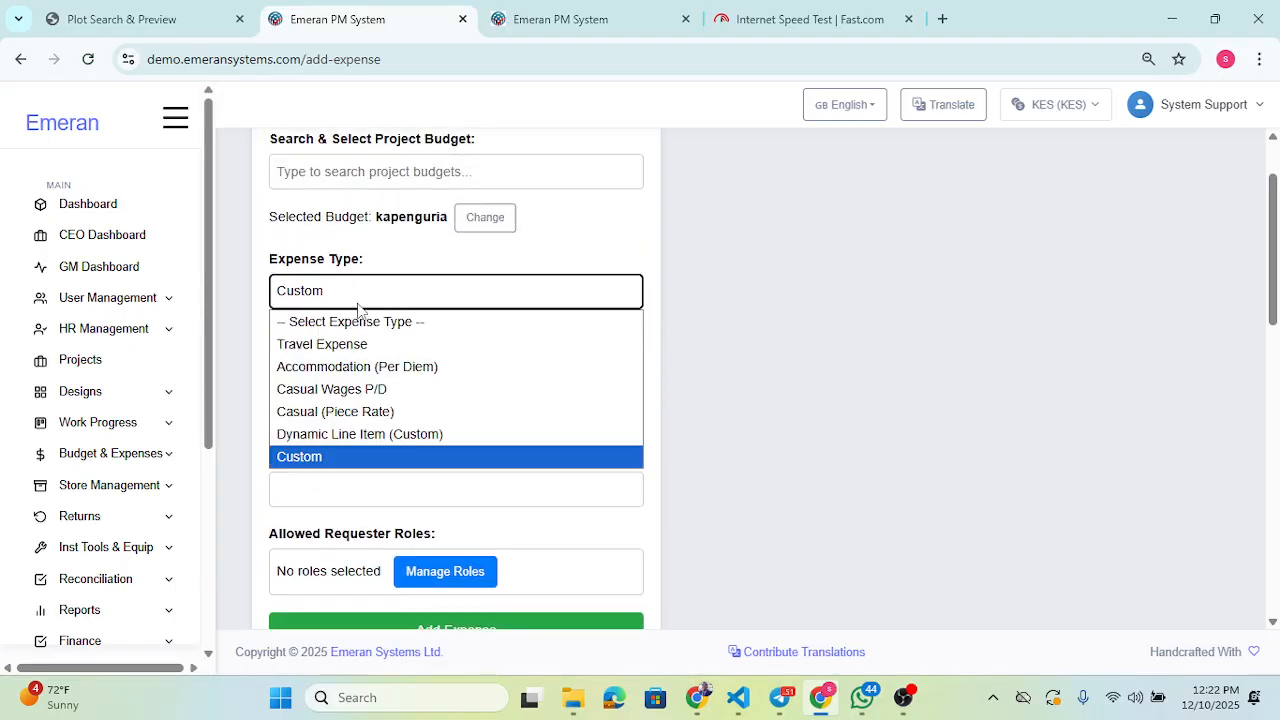
left_click(360, 457)
left_click(520, 337)
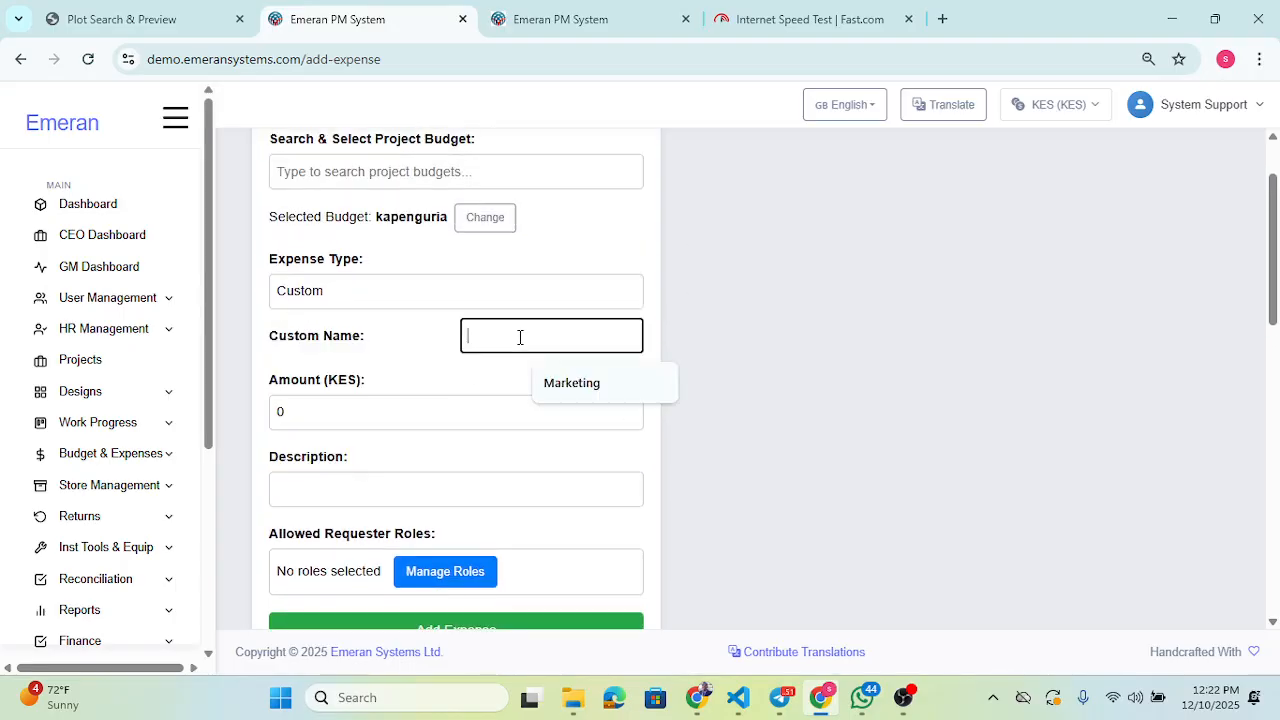
type("Lunch")
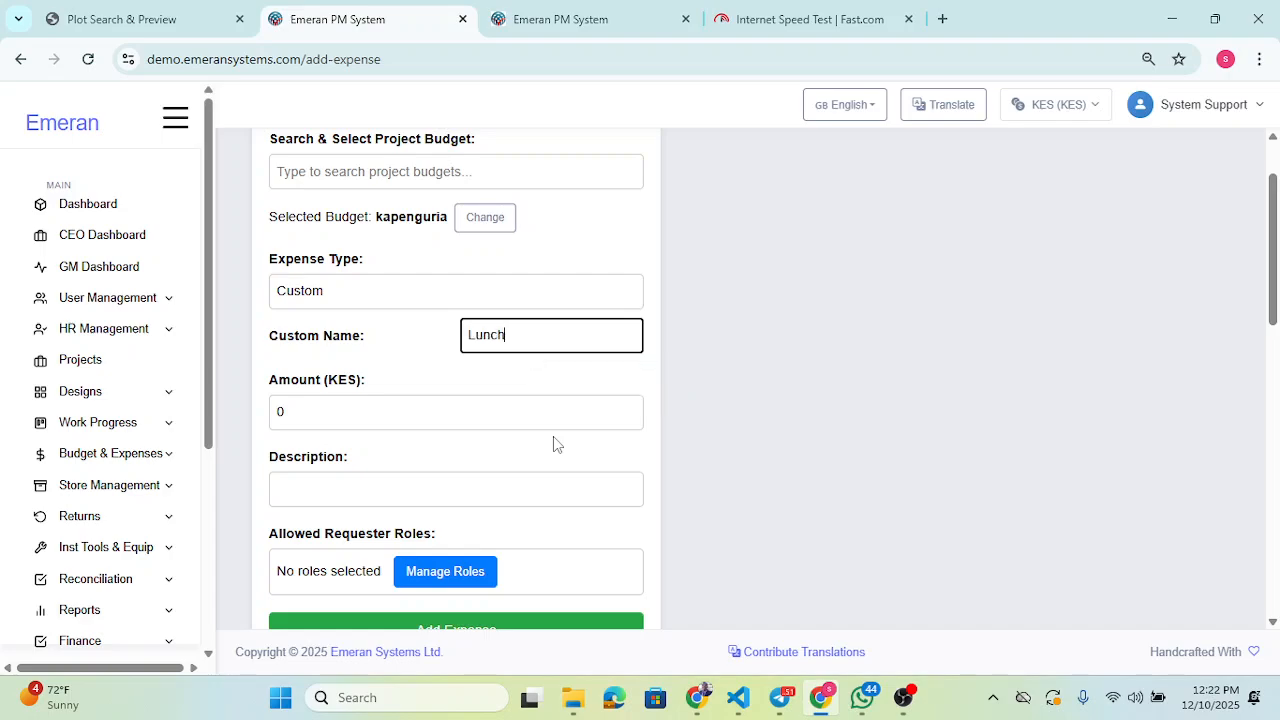
double_click(469, 410)
type("120000")
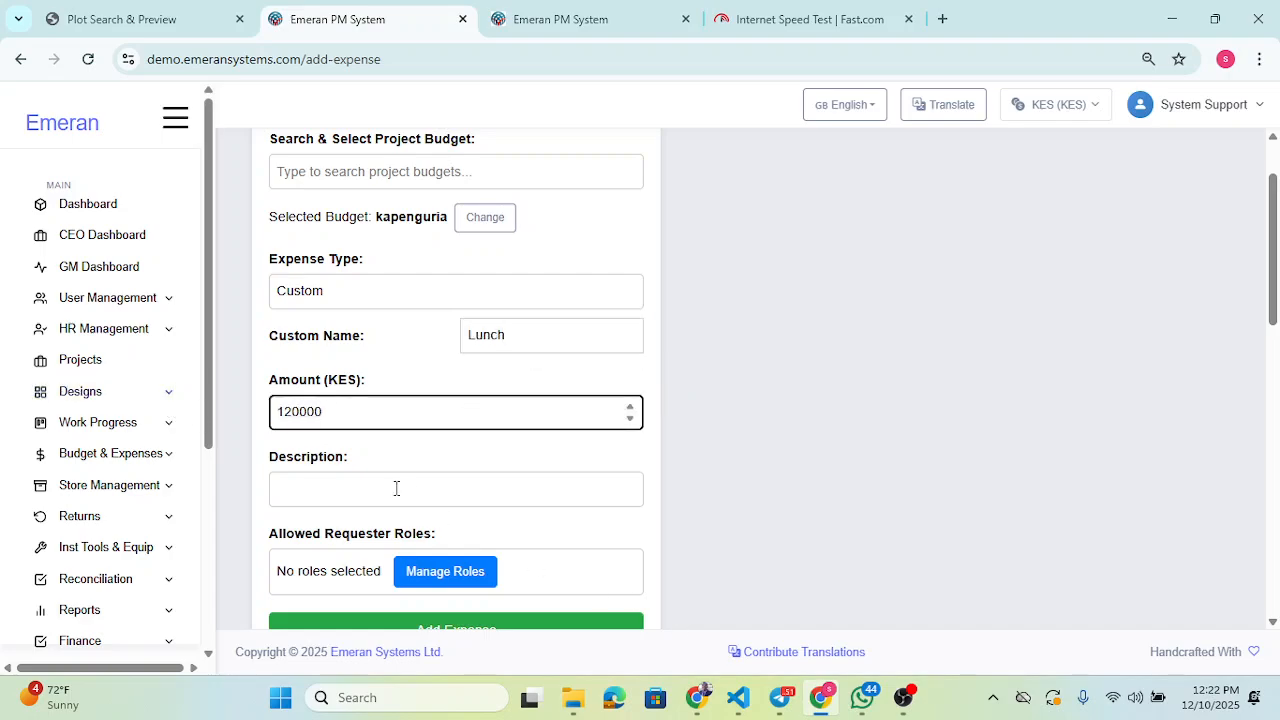
key("BackSpace")
left_click(405, 489)
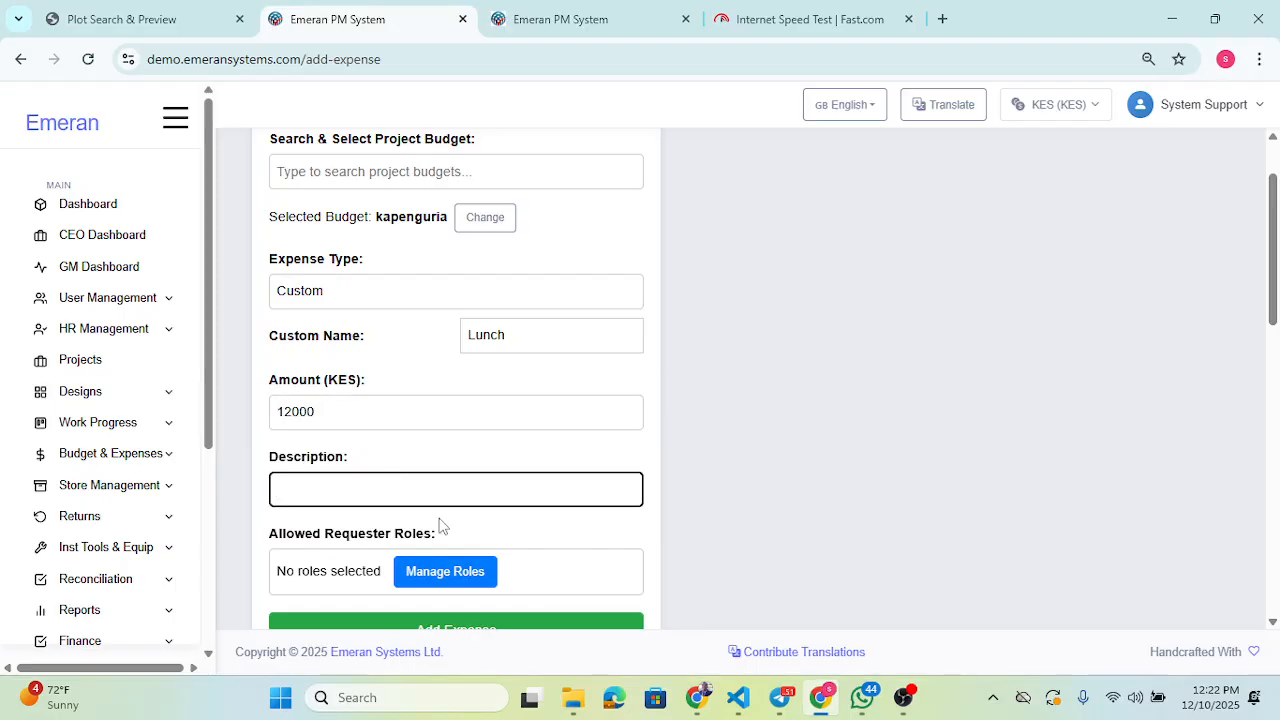
type("Lunch")
Step: Allow all roles to request the lunch expense and add the line to the budget
left_click(445, 568)
left_click(513, 535)
left_click(767, 536)
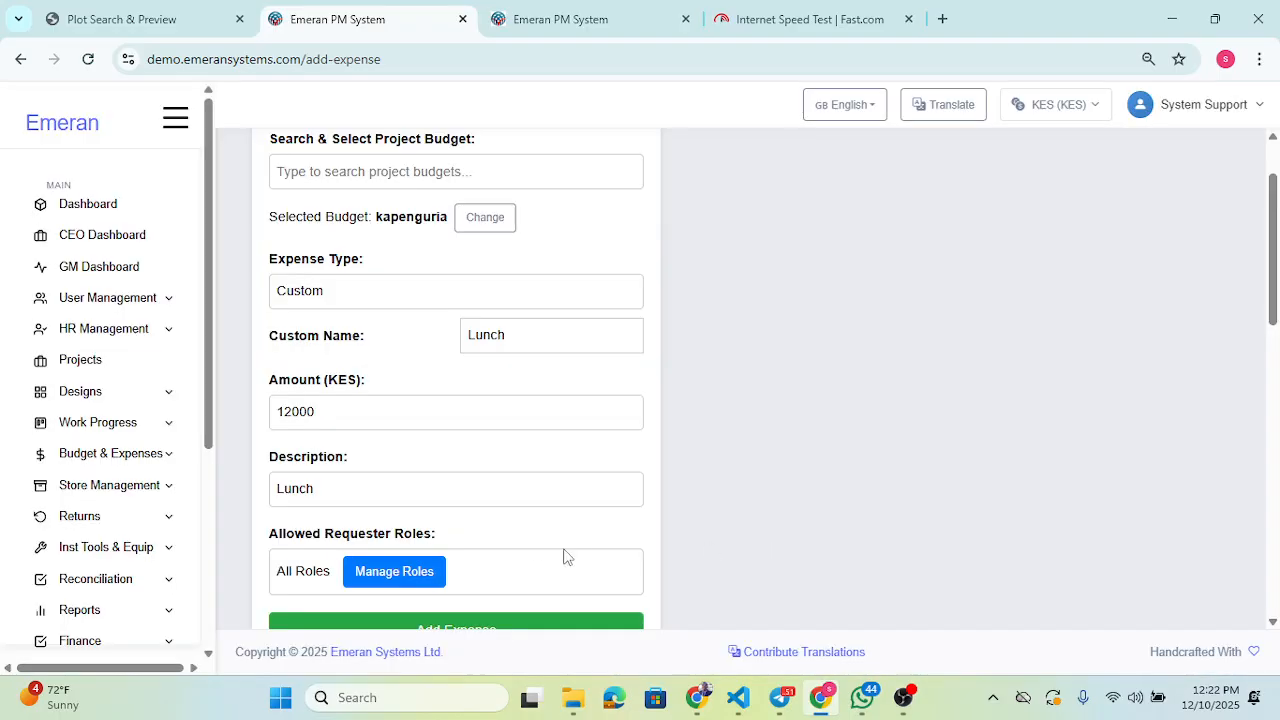
scroll(540, 540, "down", 2)
left_click(484, 456)
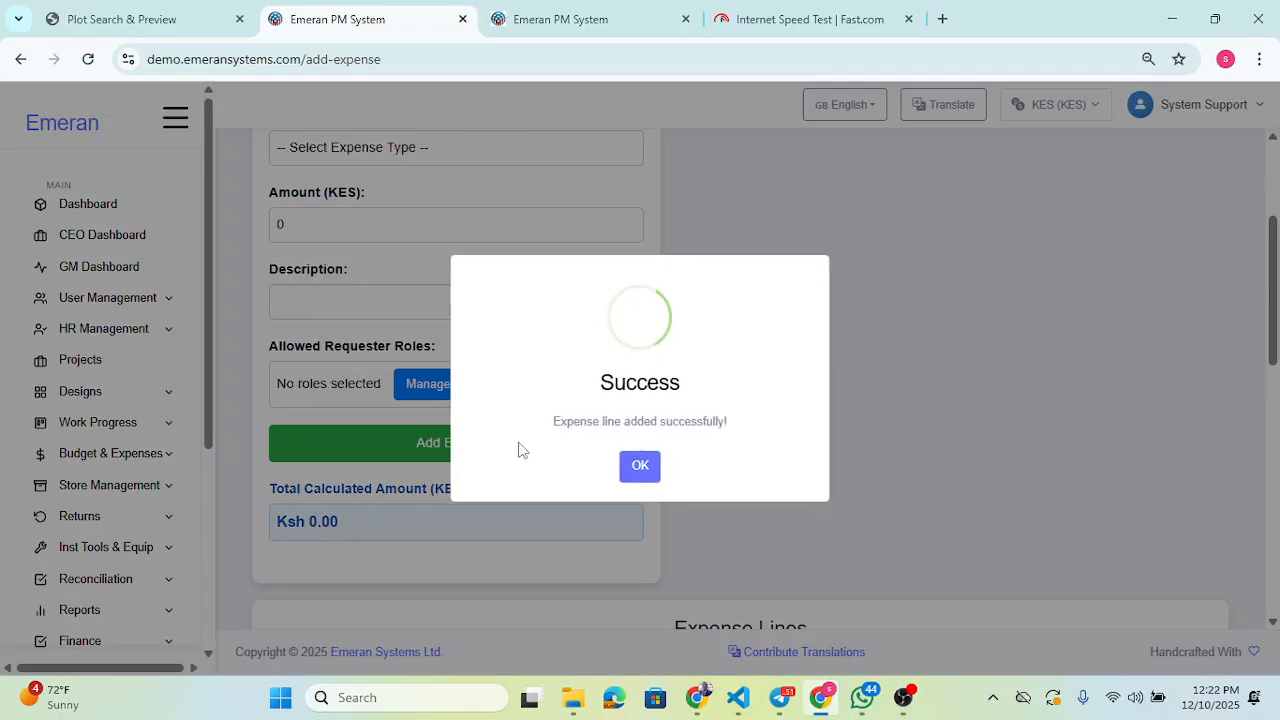
left_click(637, 466)
Step: Review the kapenguria expense lines and the total of the budgeted expenses
scroll(812, 366, "down", 5)
scroll(820, 354, "down", 3)
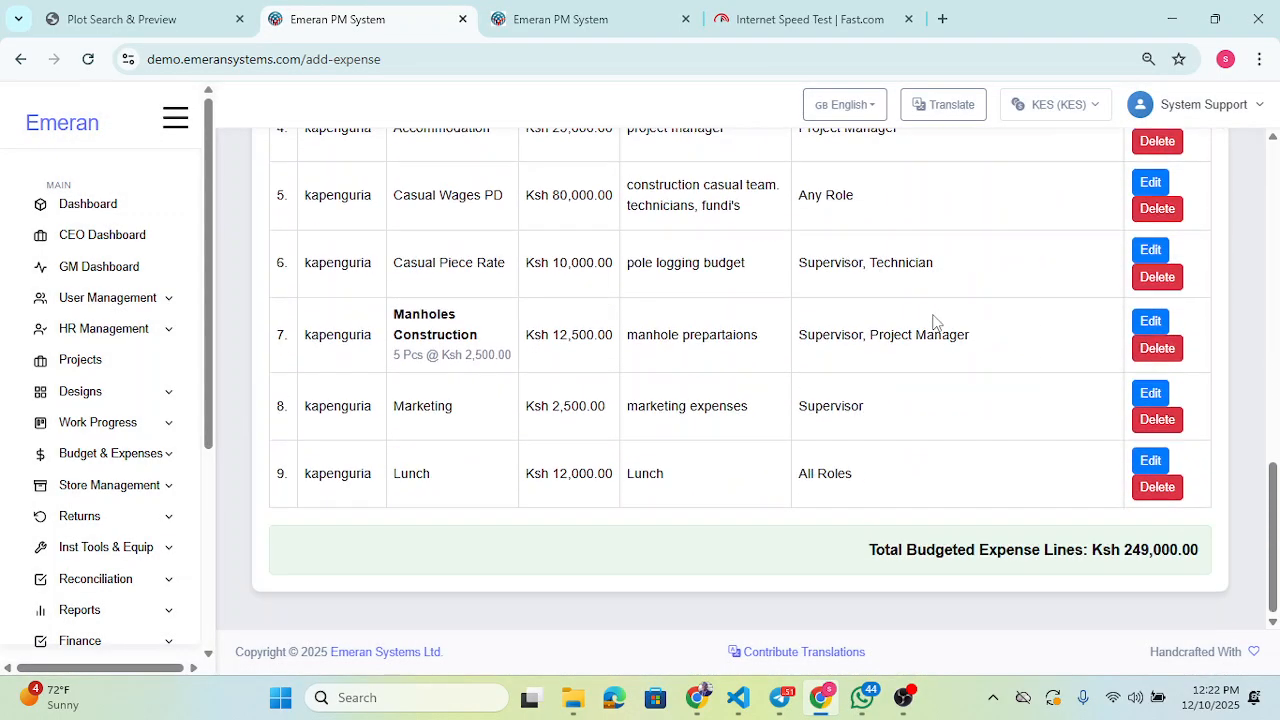
scroll(880, 314, "up", 3)
scroll(883, 262, "down", 2)
scroll(883, 262, "down", 1)
left_click_drag(866, 552, 1200, 550)
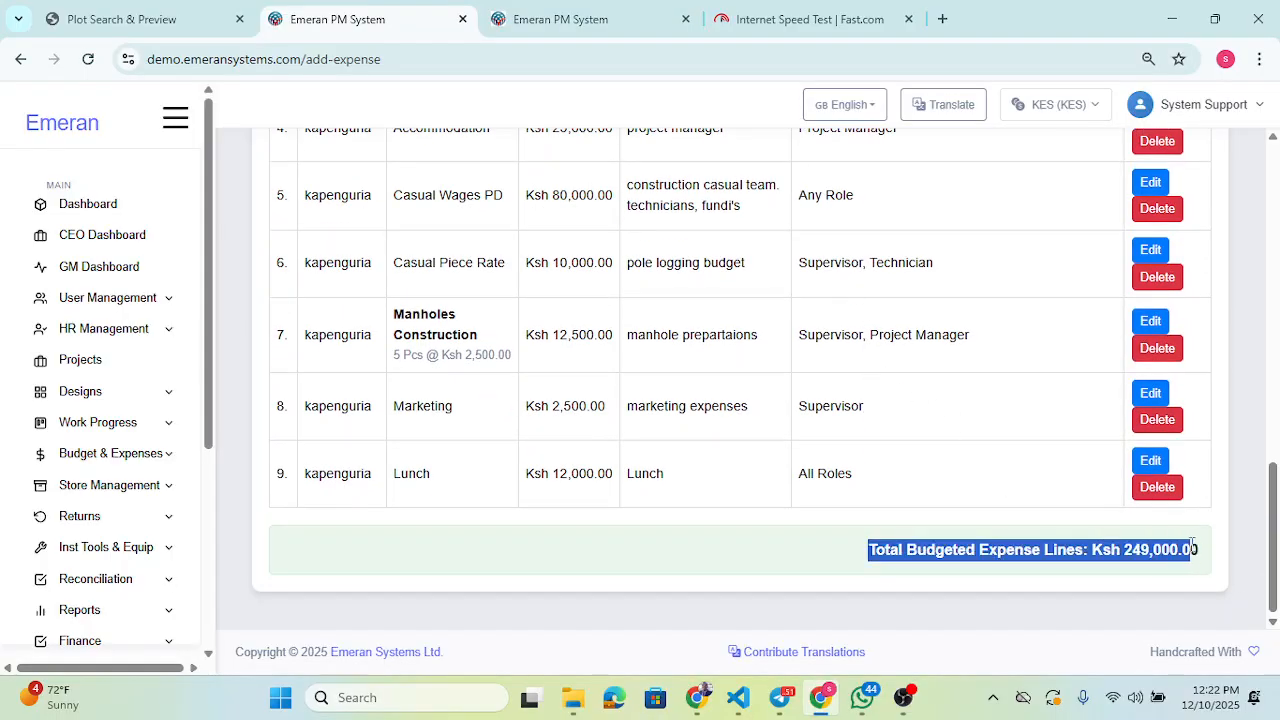
Step: Open the budget approval requests and request approval for the kapenguria budget
scroll(723, 466, "up", 10)
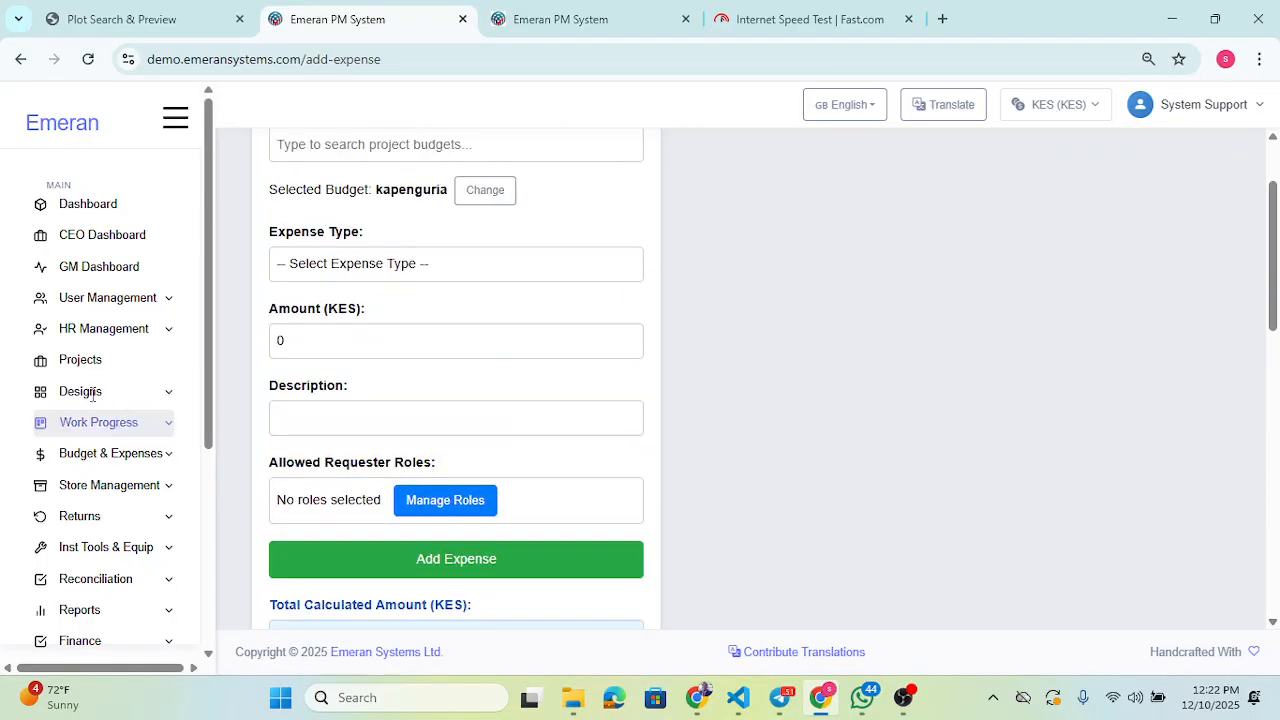
scroll(106, 420, "down", 2)
left_click(107, 266)
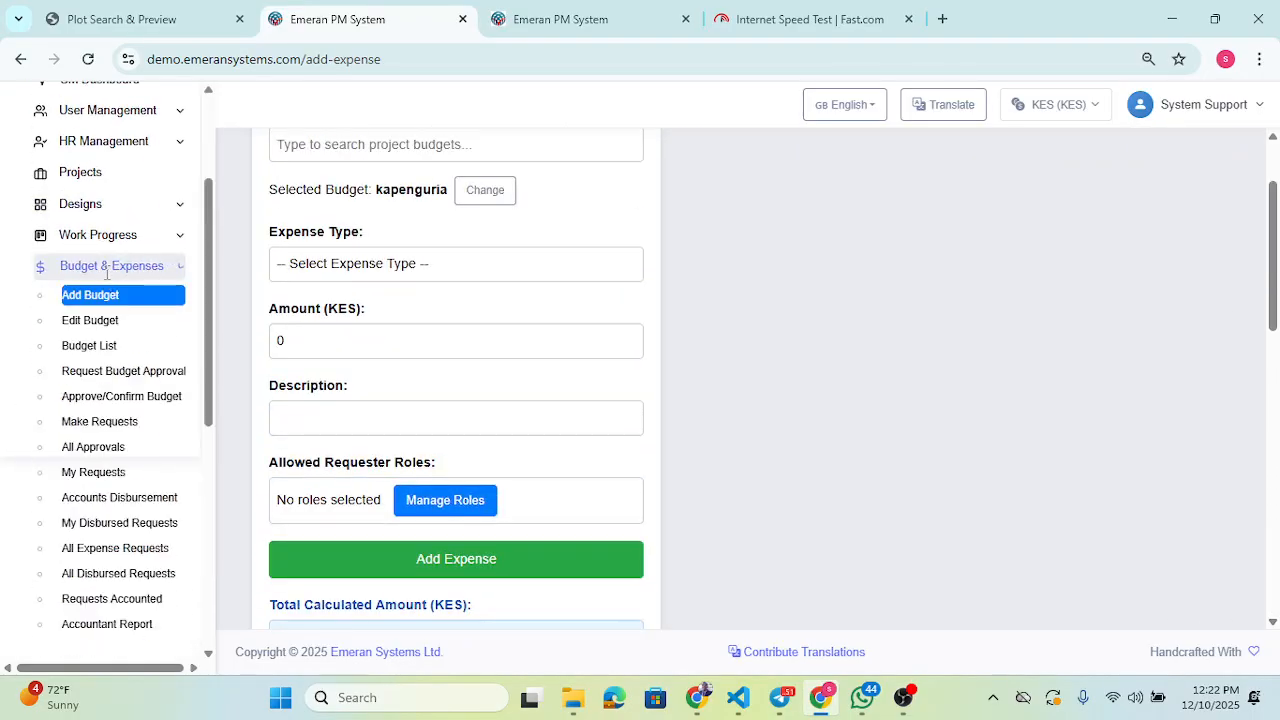
left_click(92, 346)
left_click(101, 372)
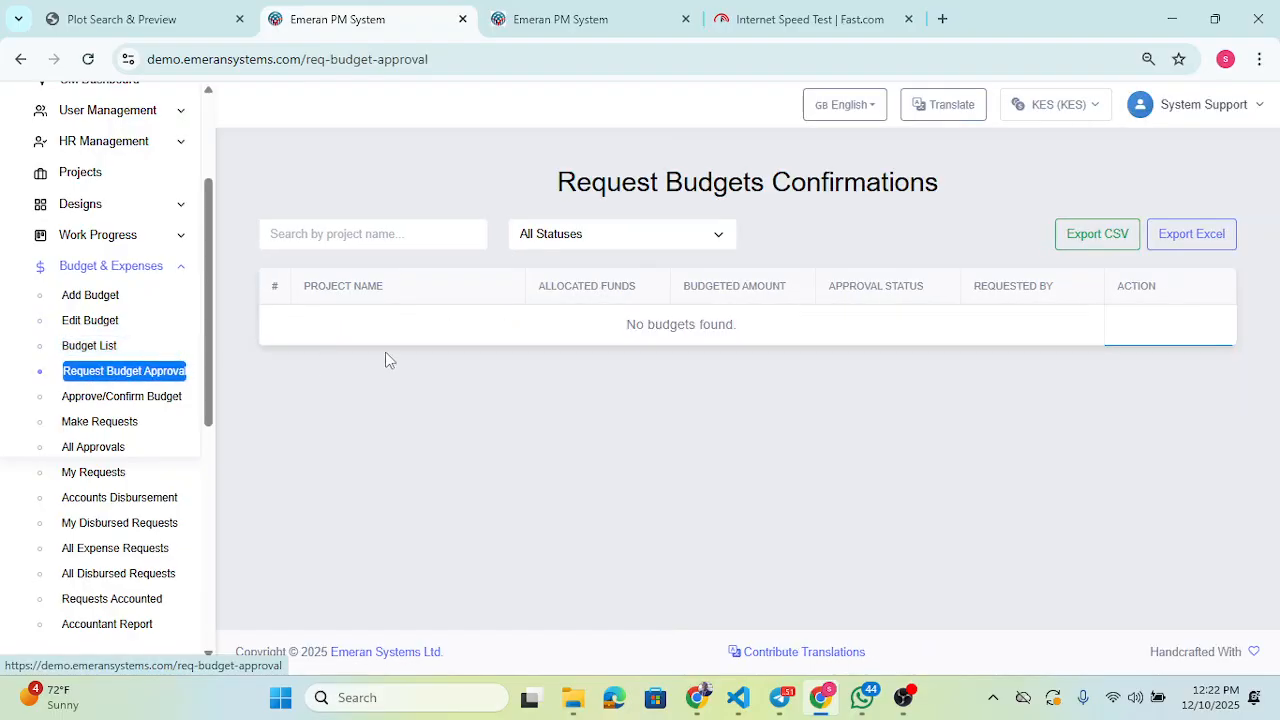
left_click_drag(313, 333, 771, 331)
left_click(771, 331)
left_click(1165, 330)
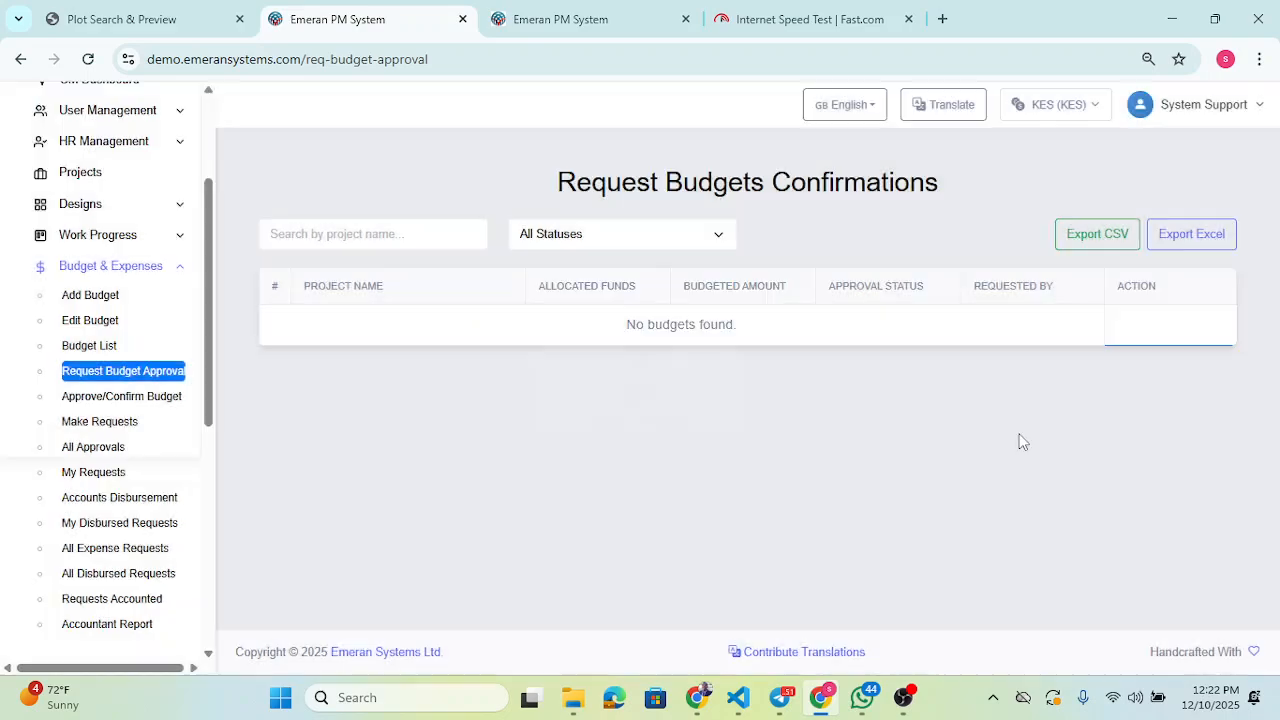
Step: Open the budgets awaiting approval and examine the kapenguria entry's project name, allocated funds and budgeted amount
left_click(90, 398)
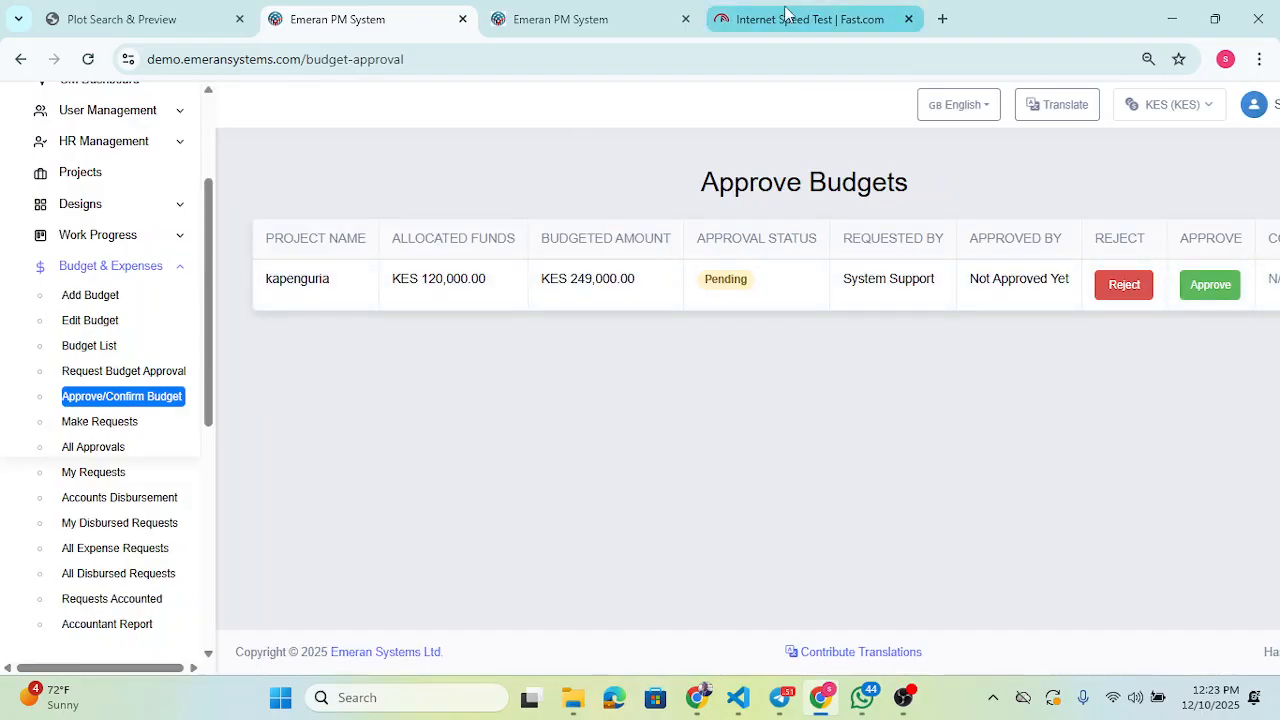
key("ctrl+minus")
key("ctrl+minus")
key("ctrl+minus")
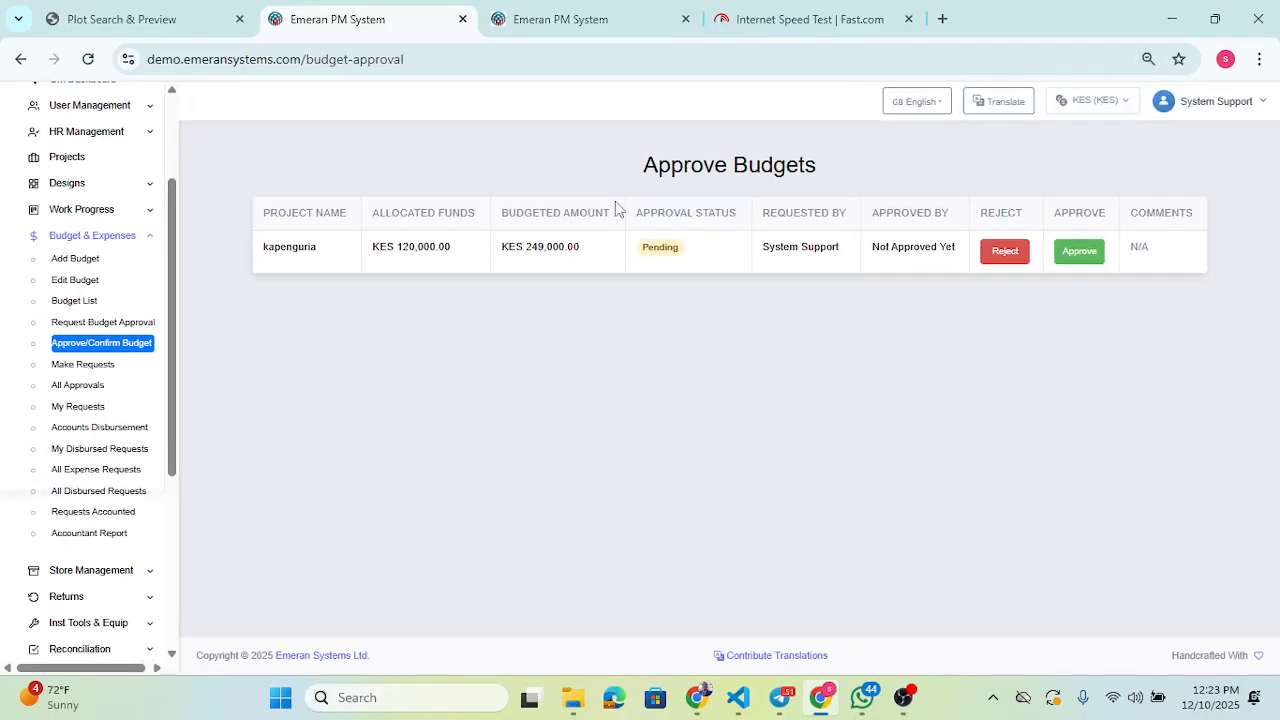
key("ctrl+plus")
left_click_drag(238, 222, 240, 268)
left_click_drag(354, 222, 487, 216)
left_click_drag(452, 258, 355, 262)
left_click_drag(486, 220, 491, 261)
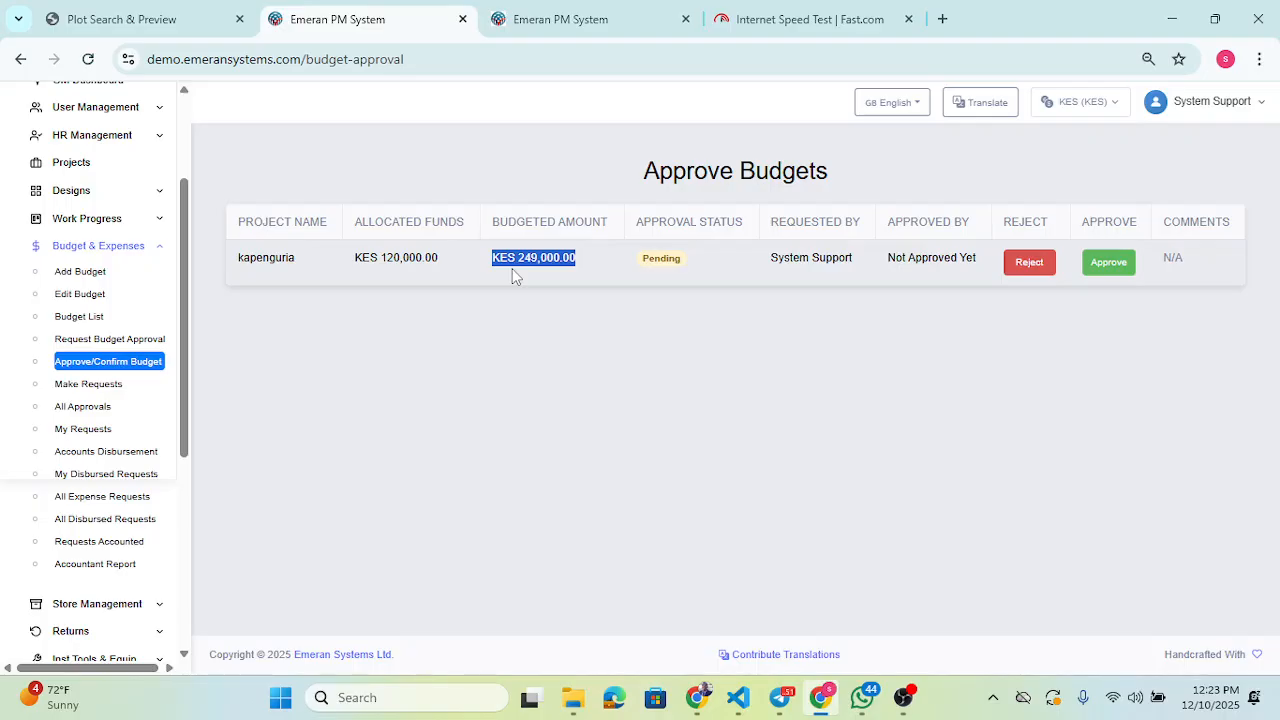
left_click(886, 297)
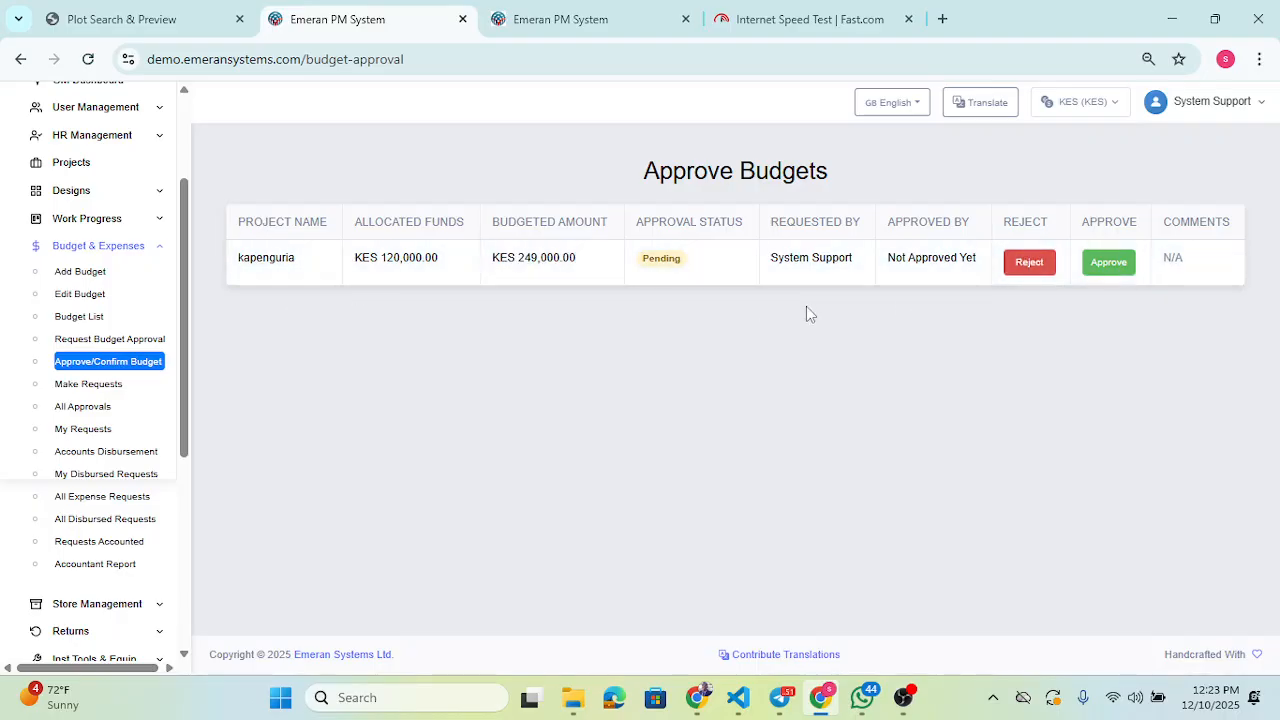
key("ctrl+plus")
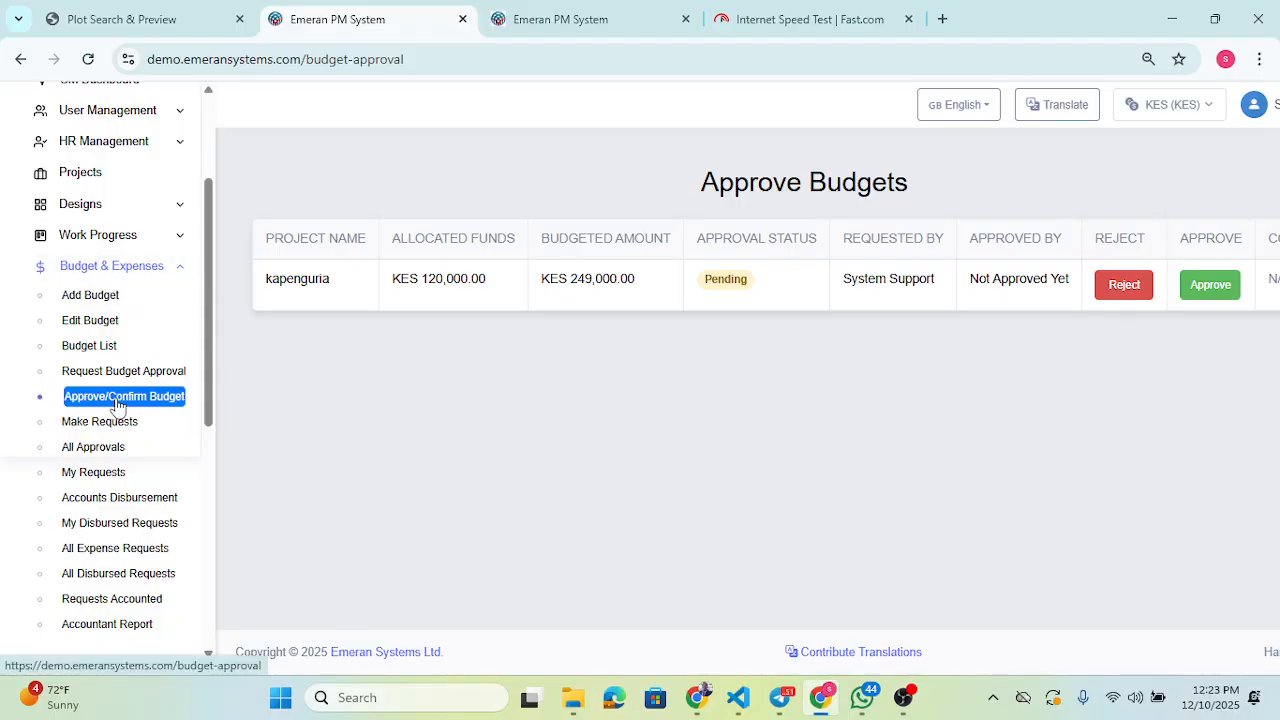
Step: Approve the kapenguria budget with the comment "hghghg"
left_click(1205, 286)
left_click(626, 354)
type("hghghg")
left_click(690, 512)
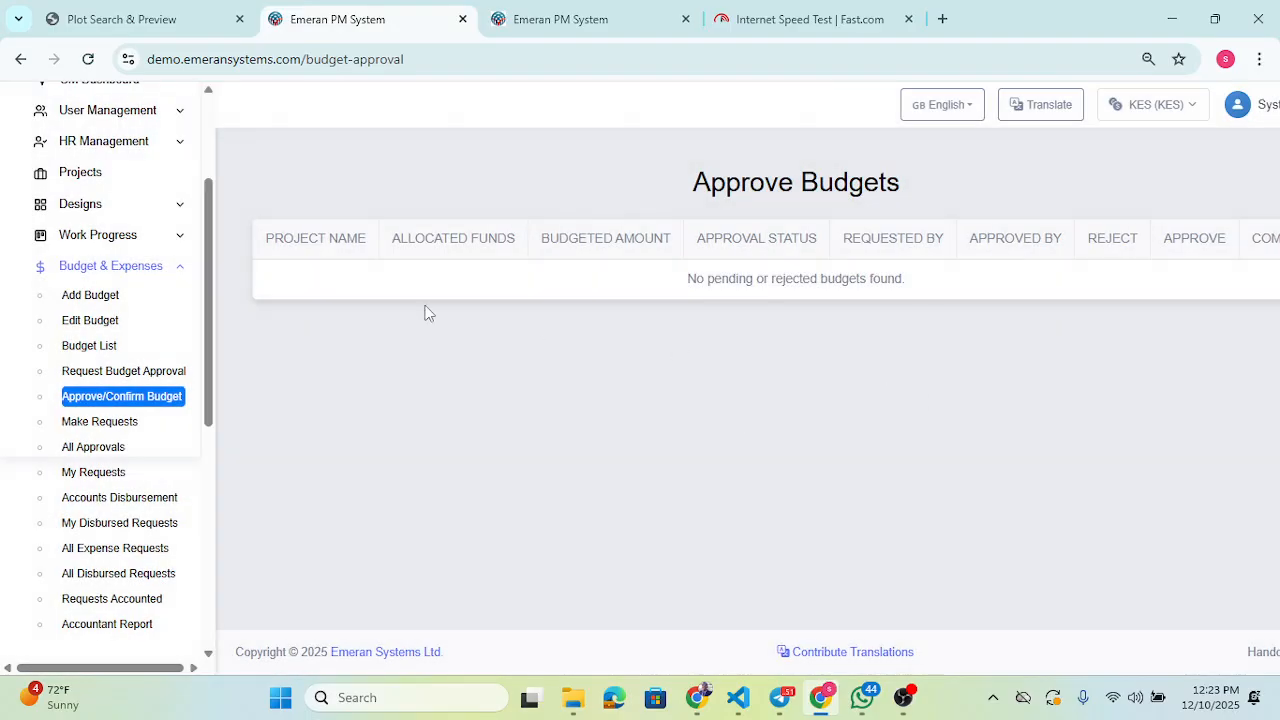
Step: Open the budget list, reload it and check the kapenguria budget's amounts and approval status
left_click(113, 347)
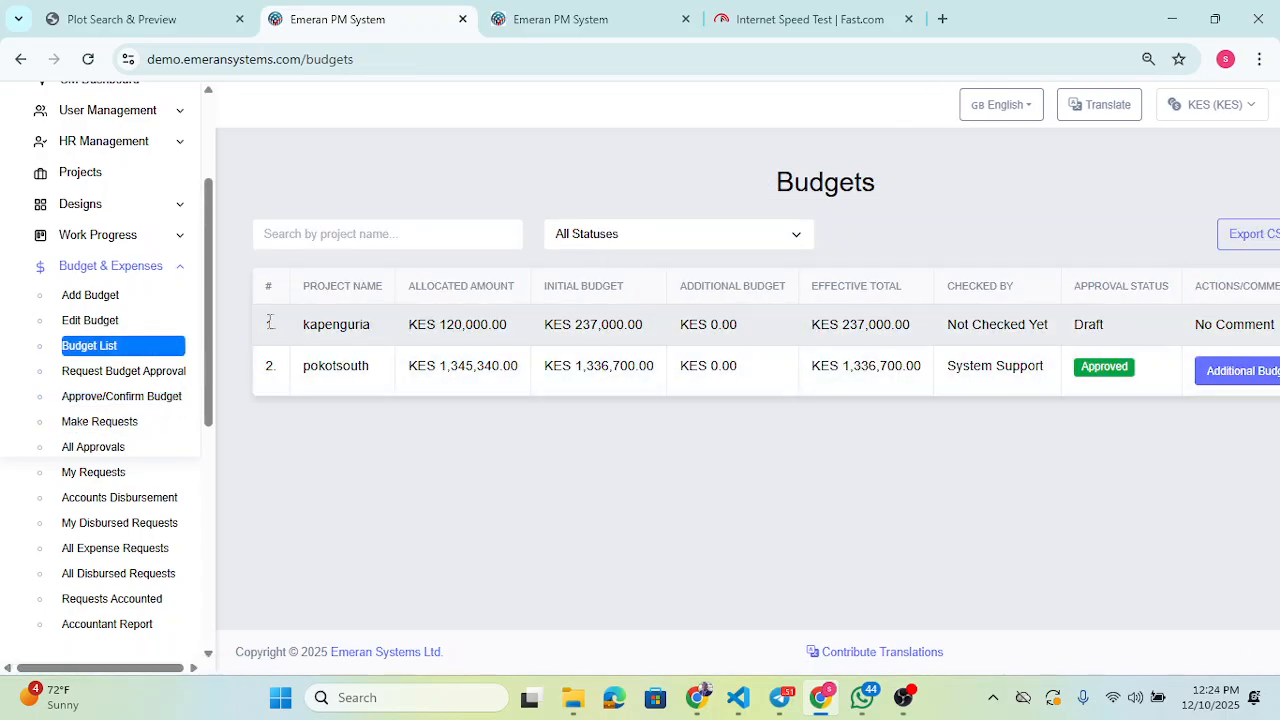
left_click_drag(270, 324, 1048, 338)
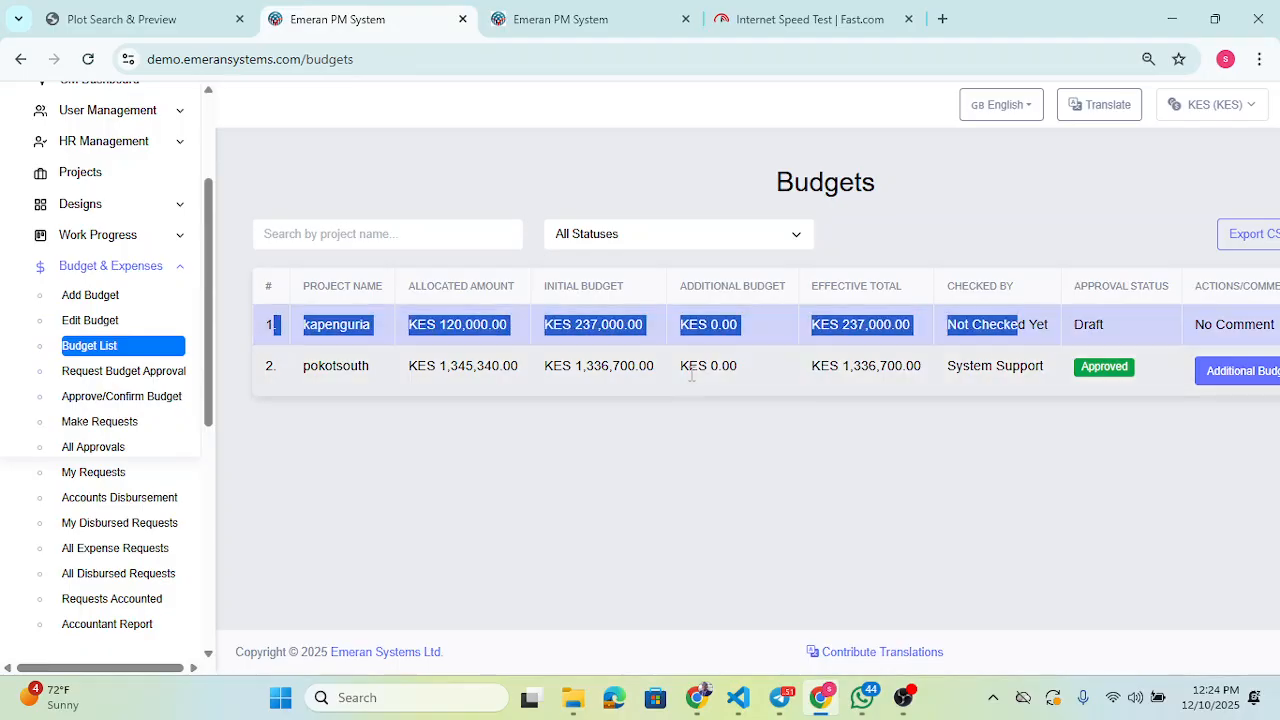
left_click(505, 438)
left_click(88, 59)
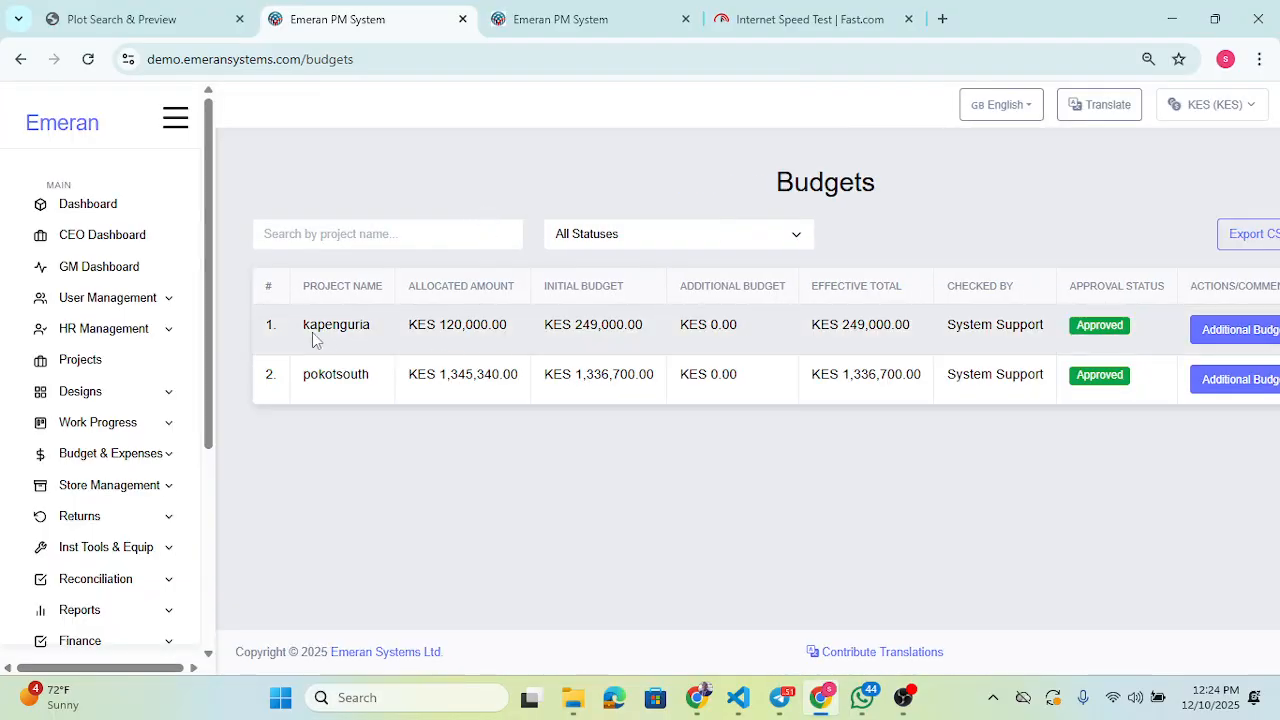
left_click_drag(304, 325, 1048, 325)
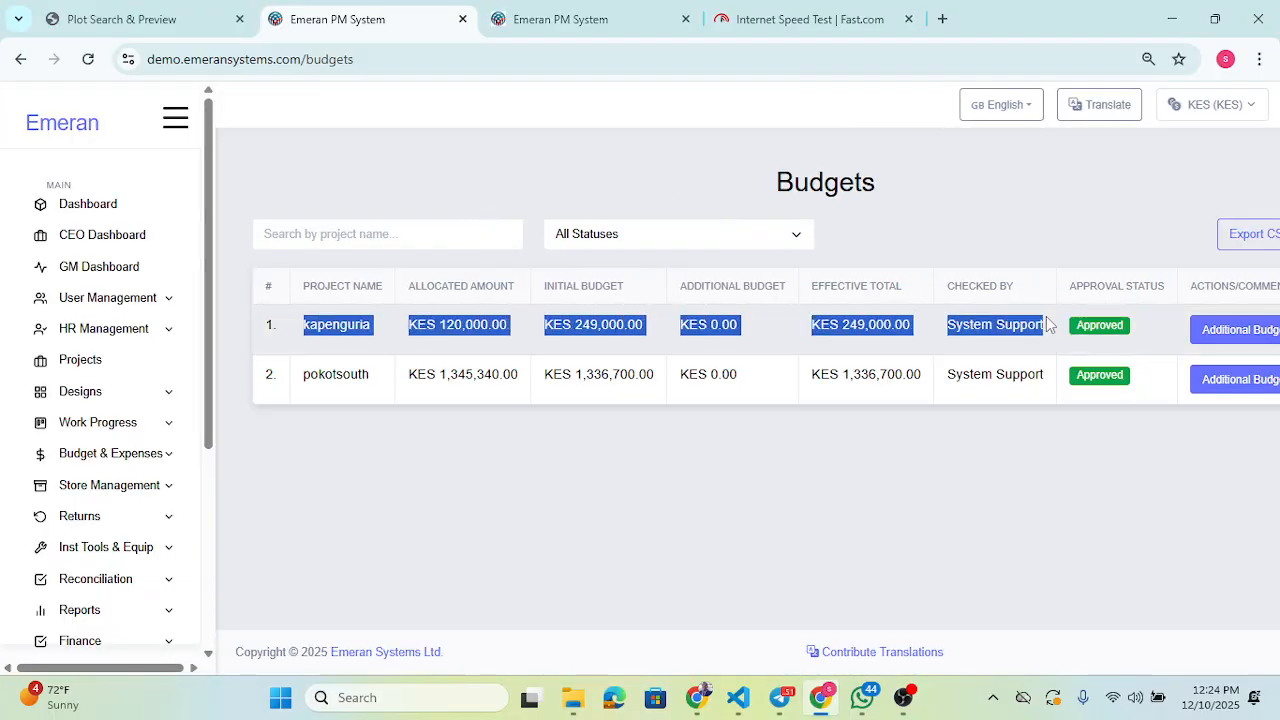
Step: View the approval comment of the kapenguria budget and close it
left_click(178, 128)
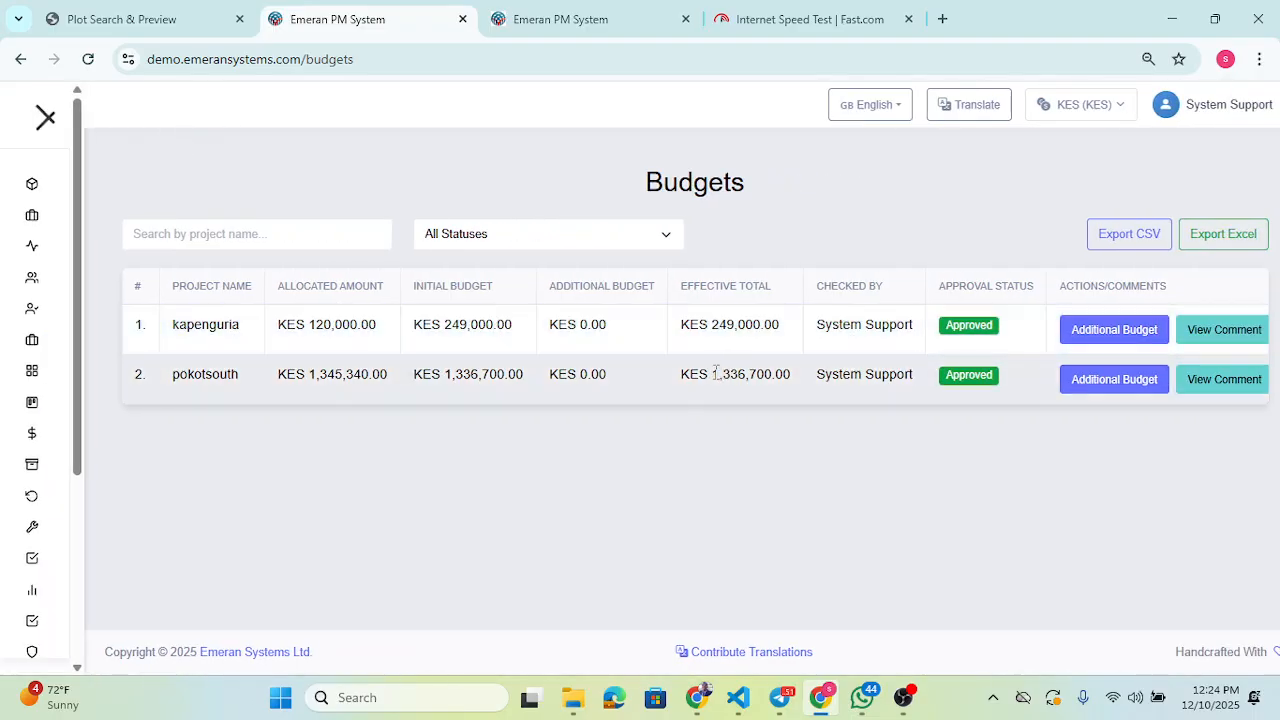
key("ctrl+minus")
left_click(1145, 302)
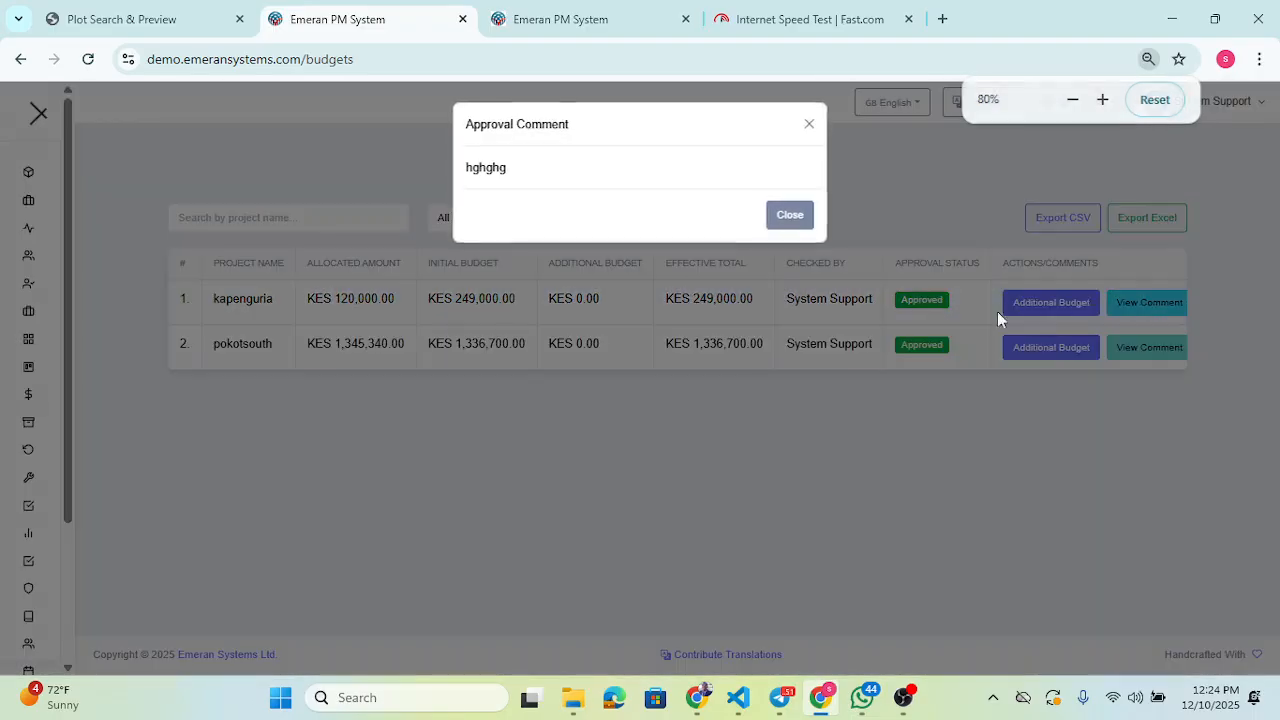
left_click(789, 216)
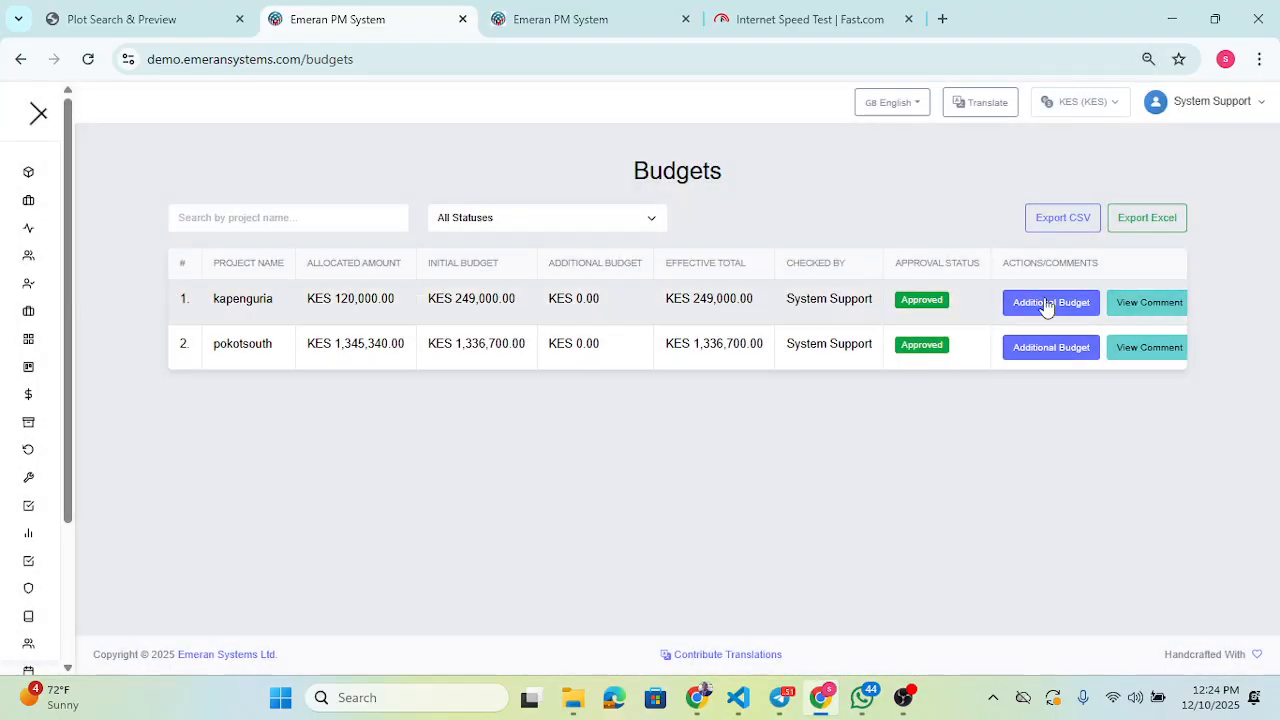
key("ctrl+plus")
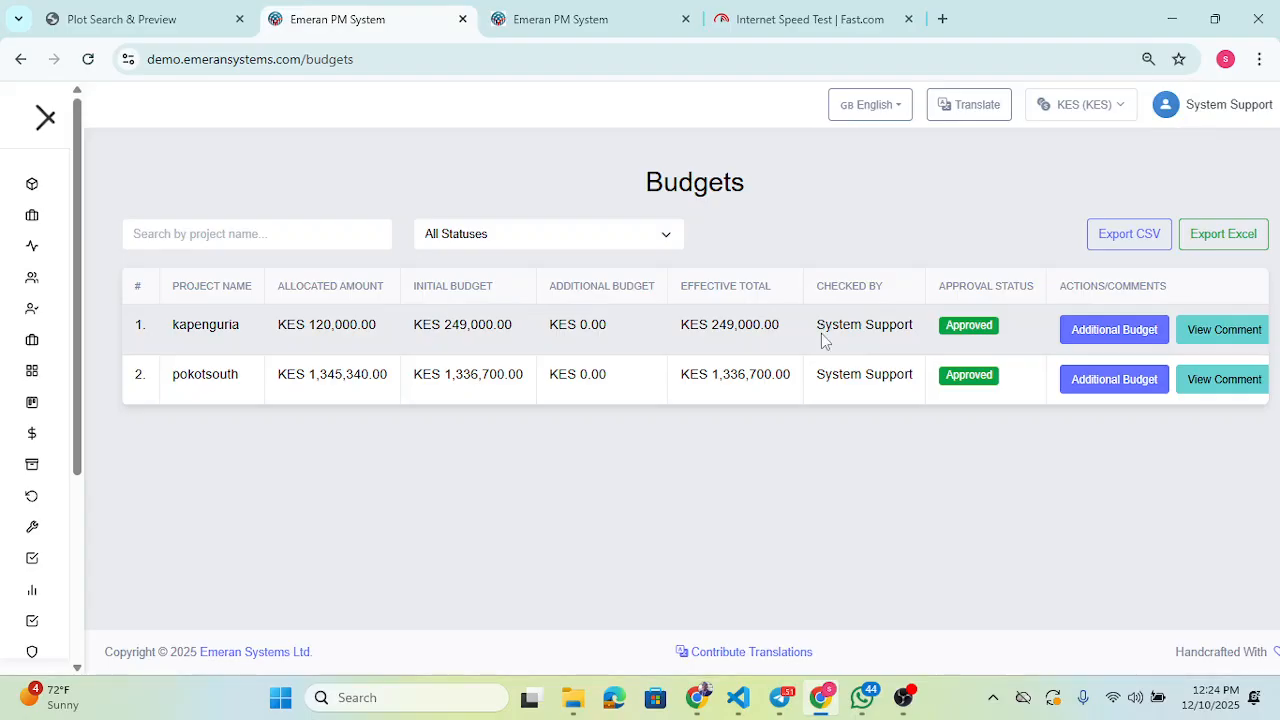
mouse_move(828, 712)
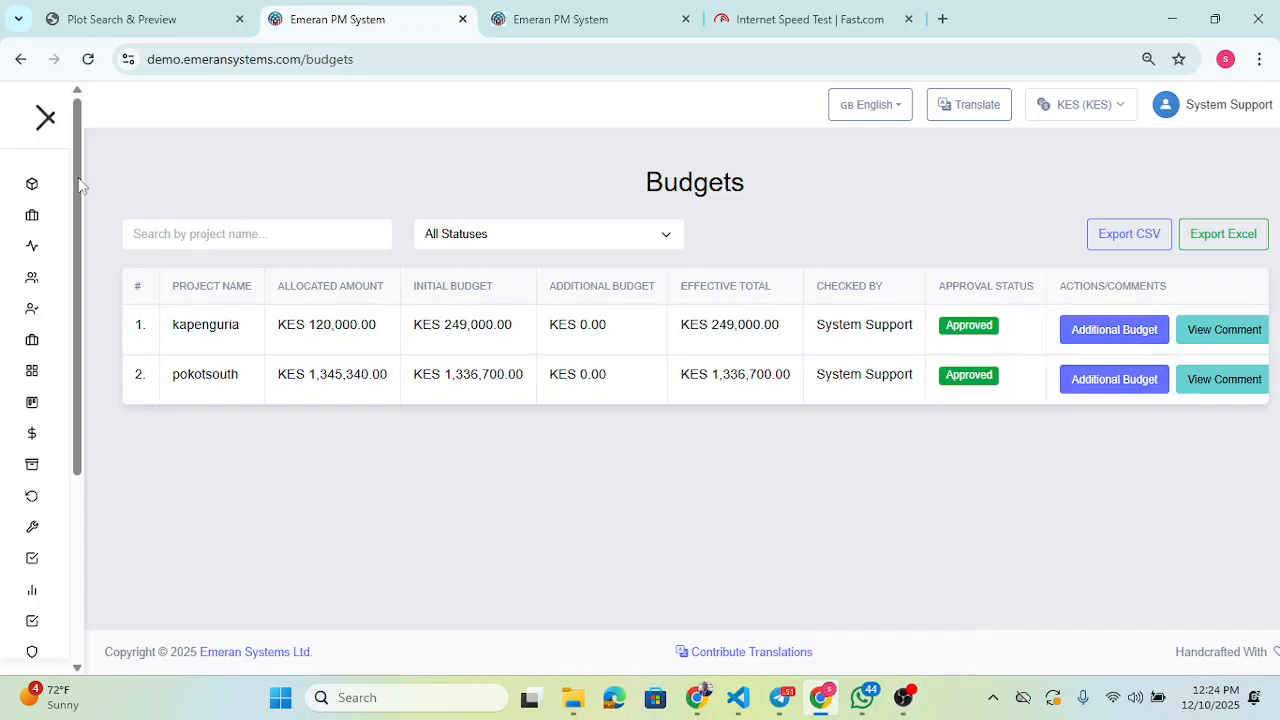
left_click(46, 121)
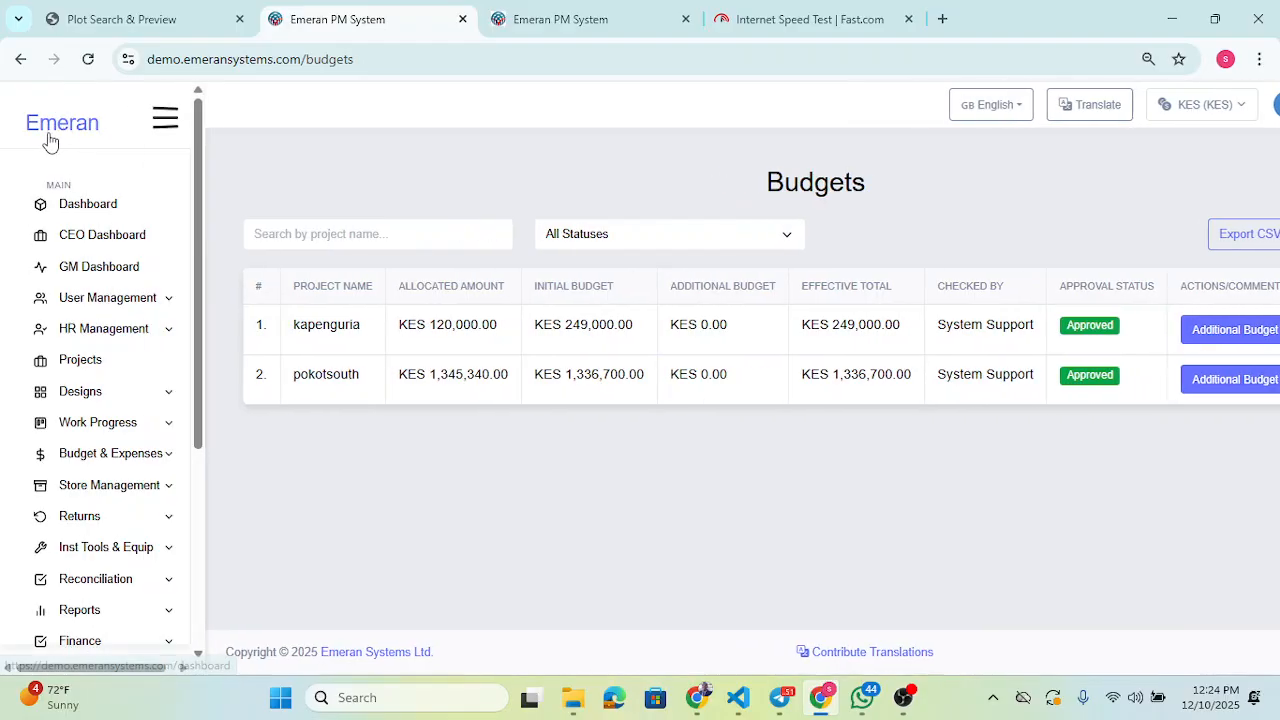
left_click(116, 456)
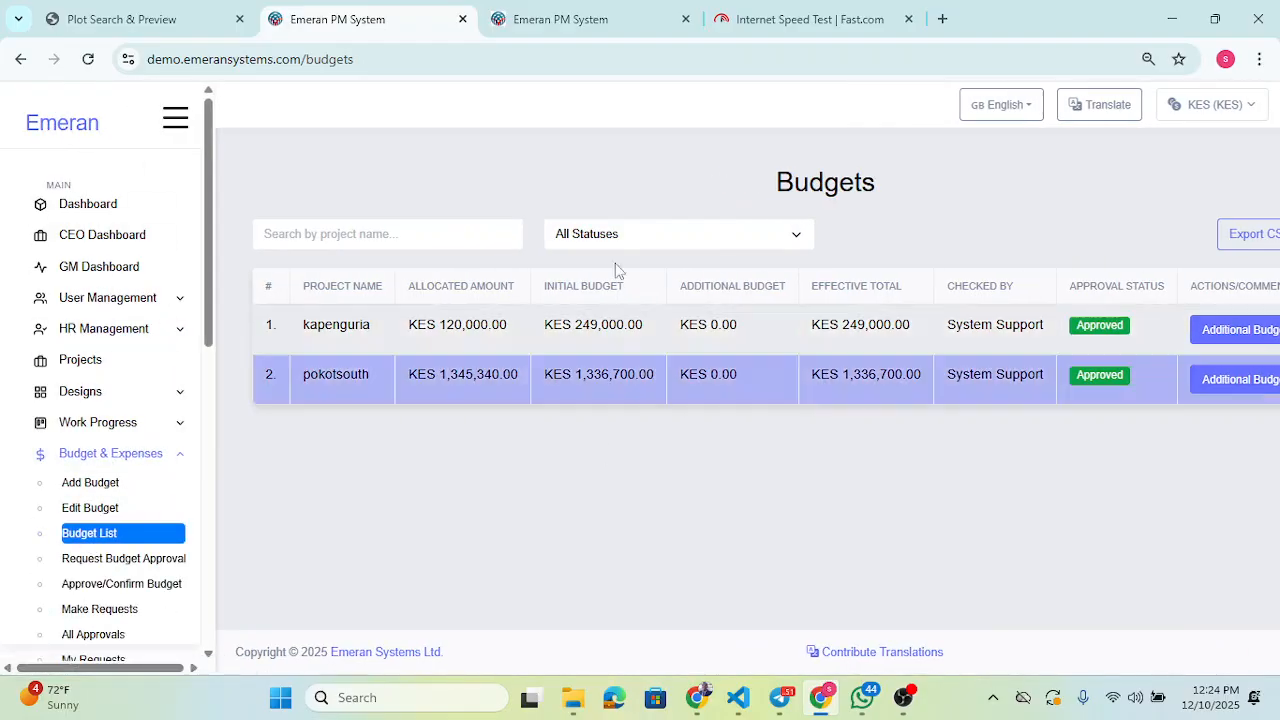
left_click(174, 122)
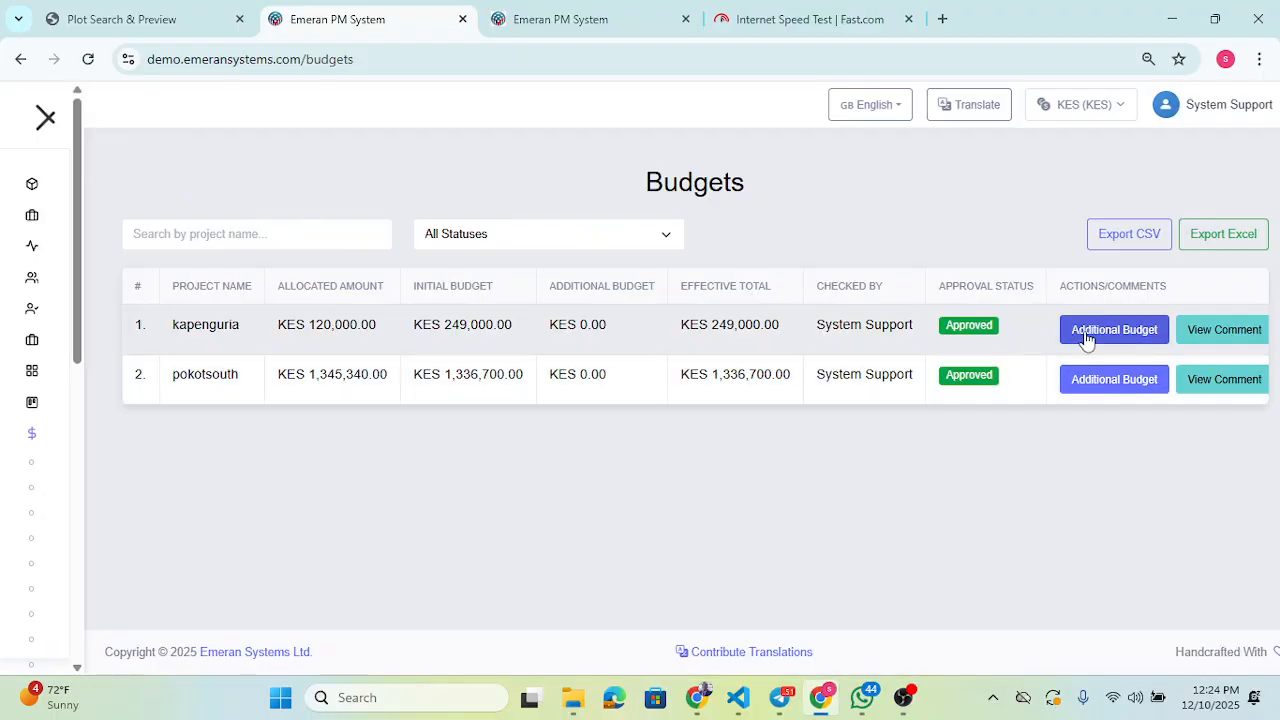
left_click(1082, 338)
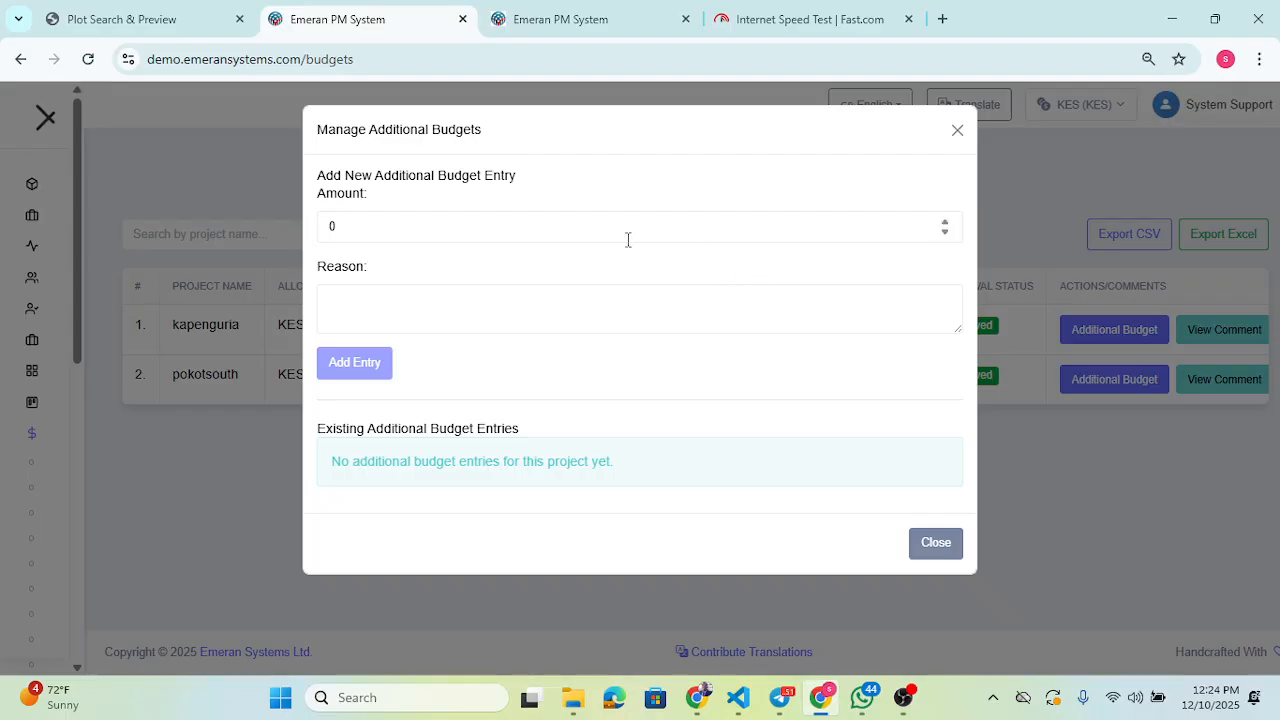
left_click_drag(363, 223, 308, 222)
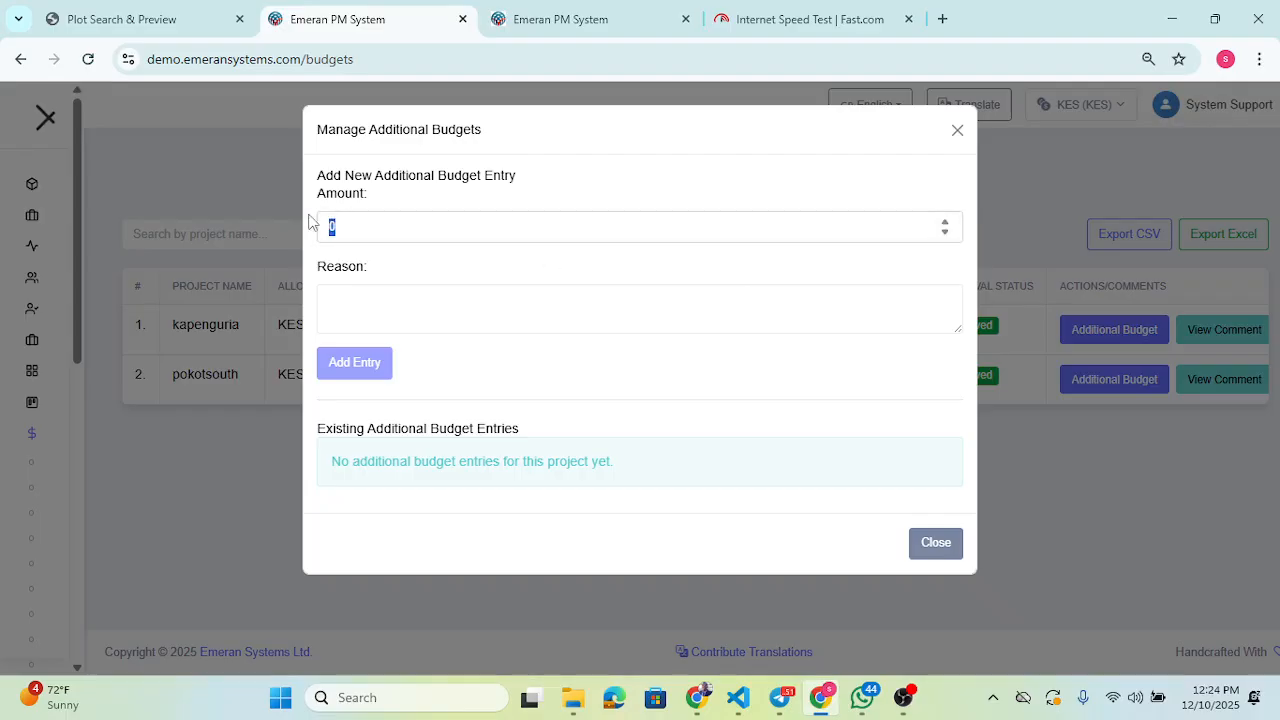
left_click(955, 131)
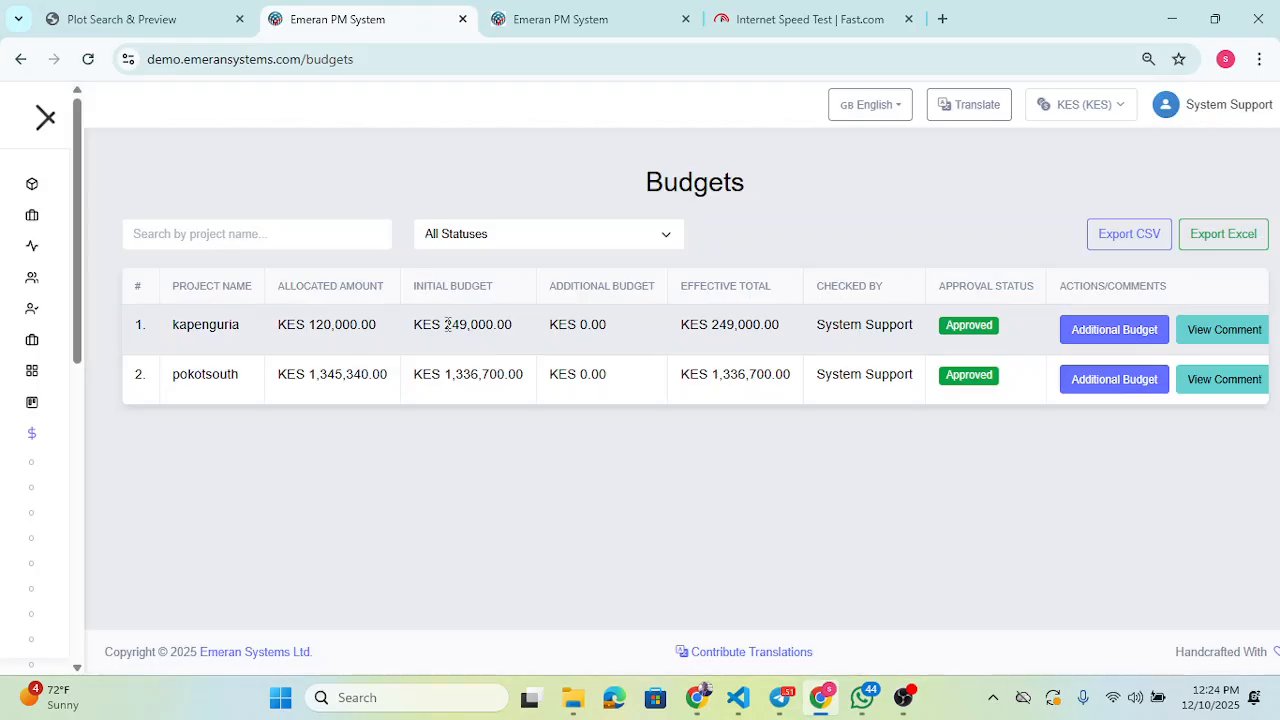
Step: Add an additional budget entry of 120000 with reason "addition budget for fuel" to the kapenguria budget and check its additional and effective totals
left_click_drag(446, 324, 530, 324)
left_click(1132, 334)
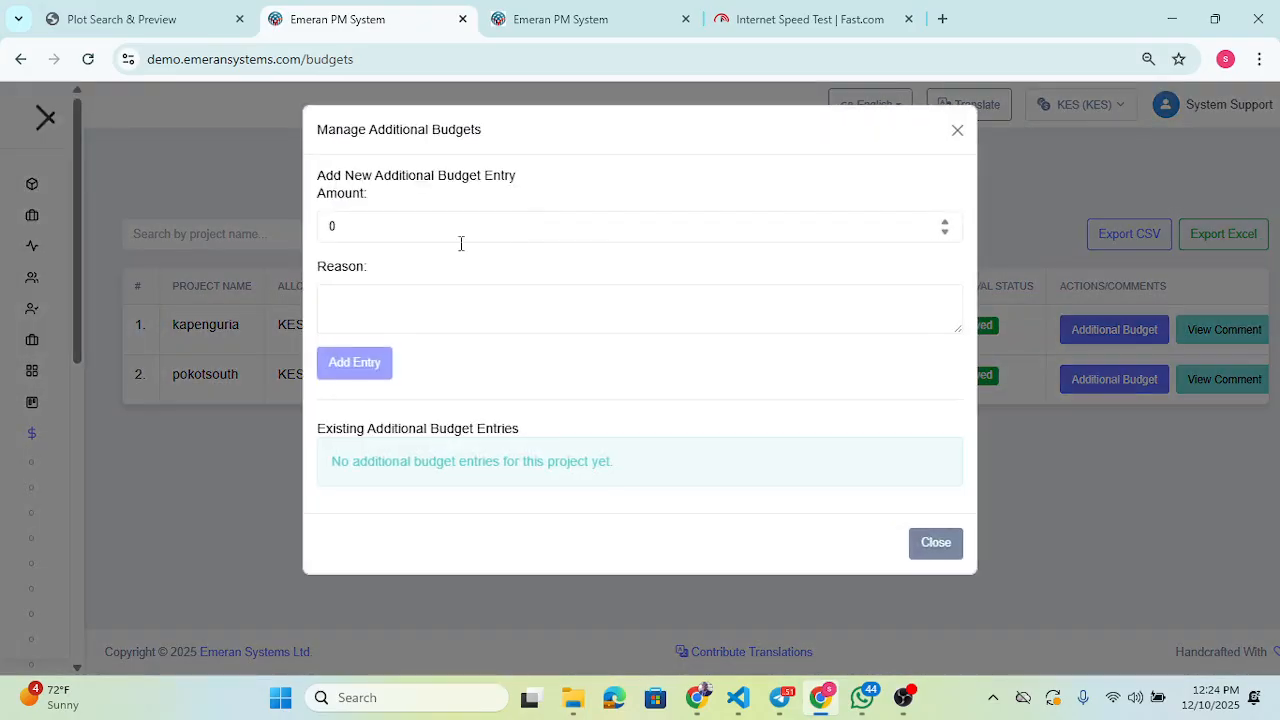
double_click(322, 231)
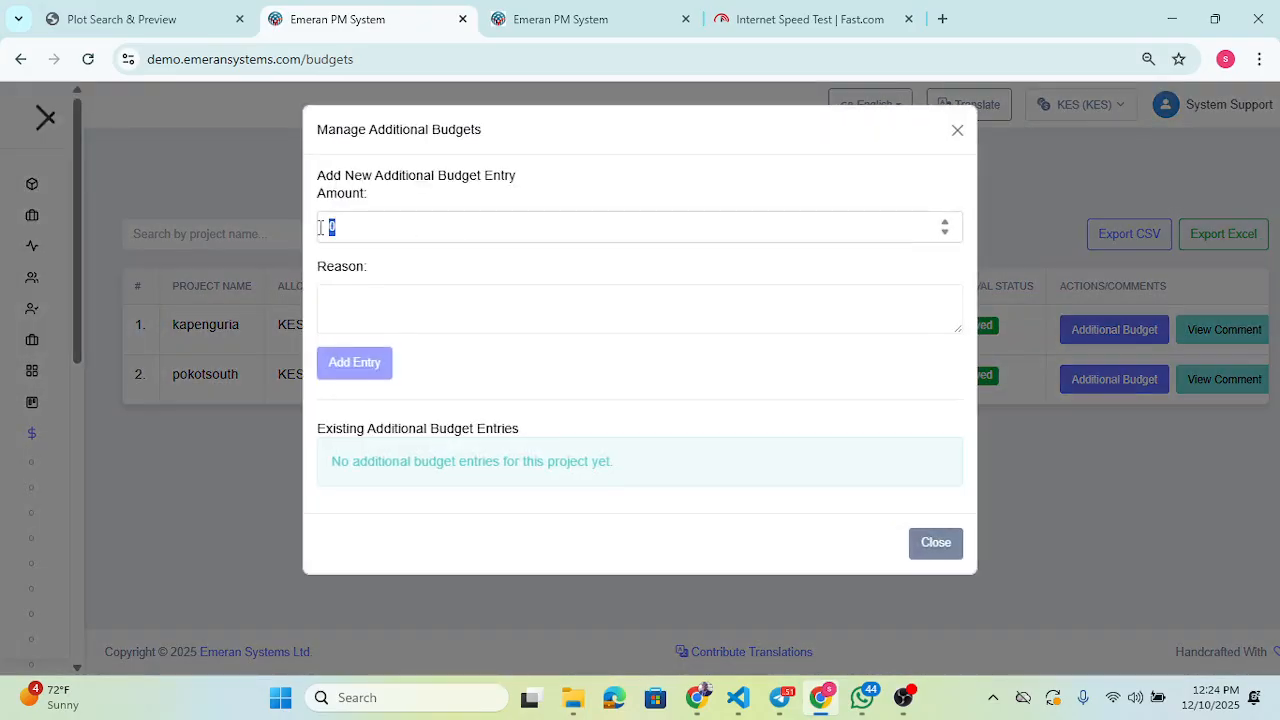
type("120000")
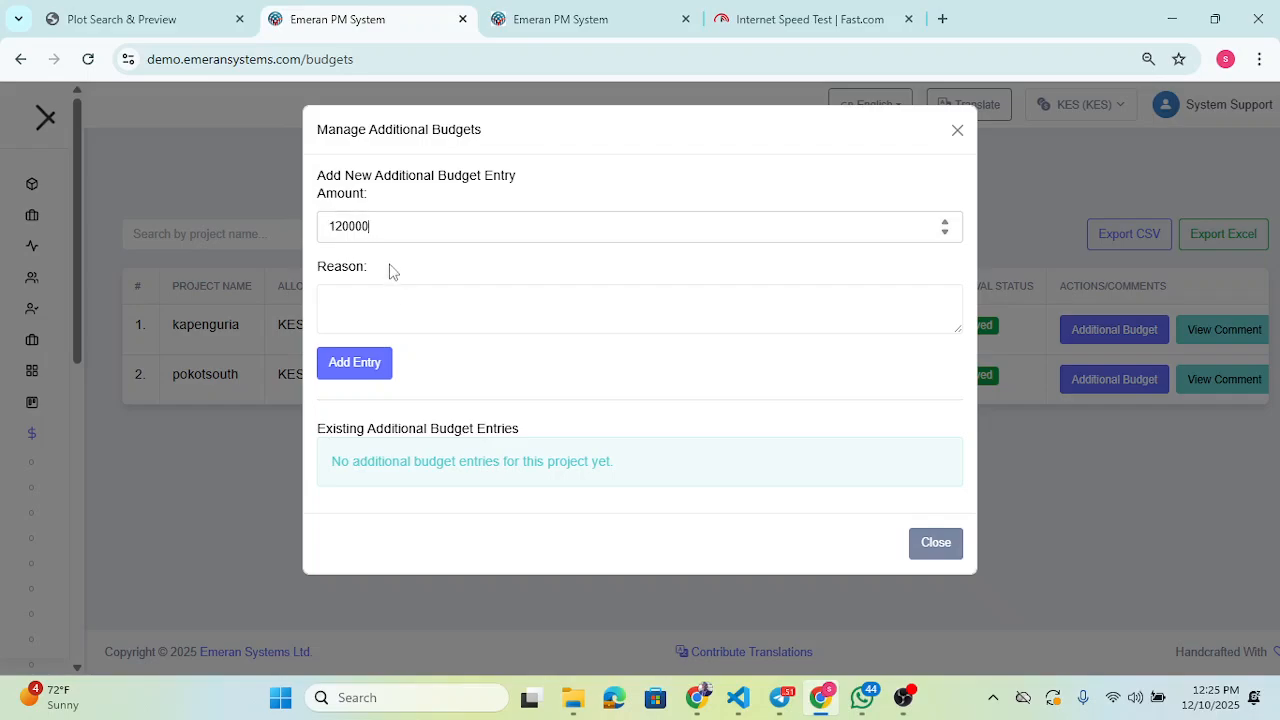
left_click(374, 296)
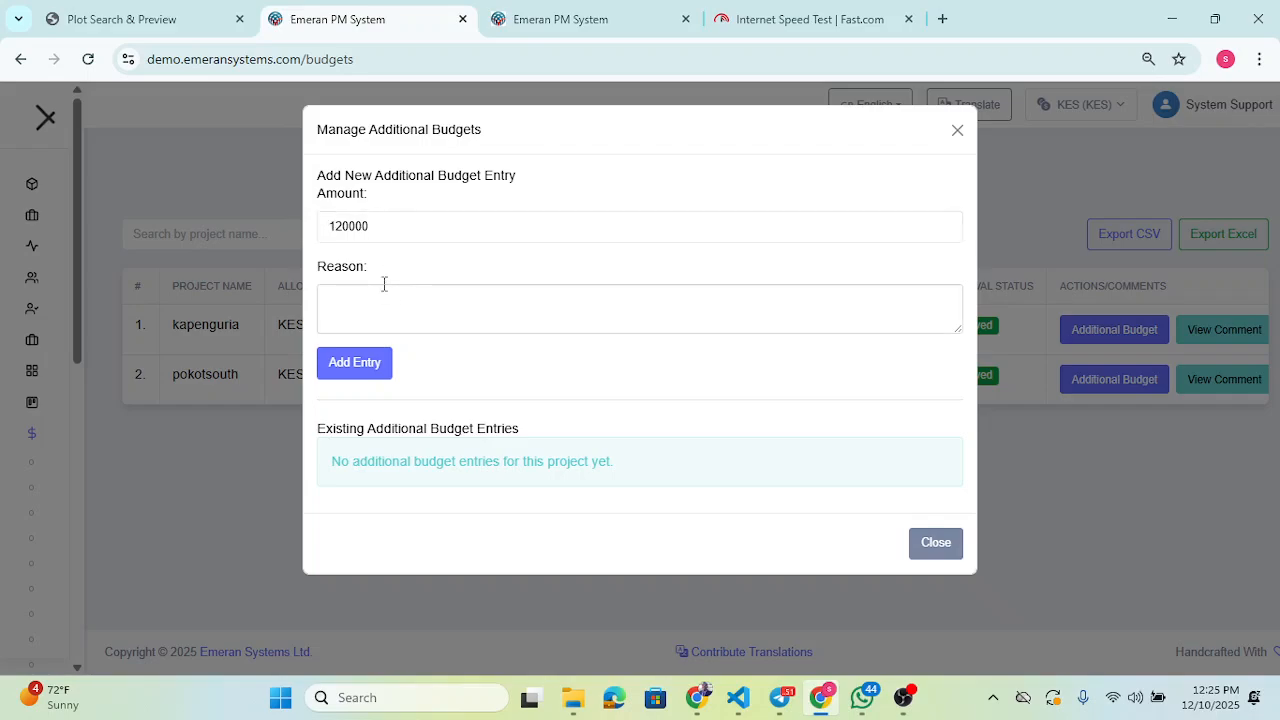
type("addition budget for fuel")
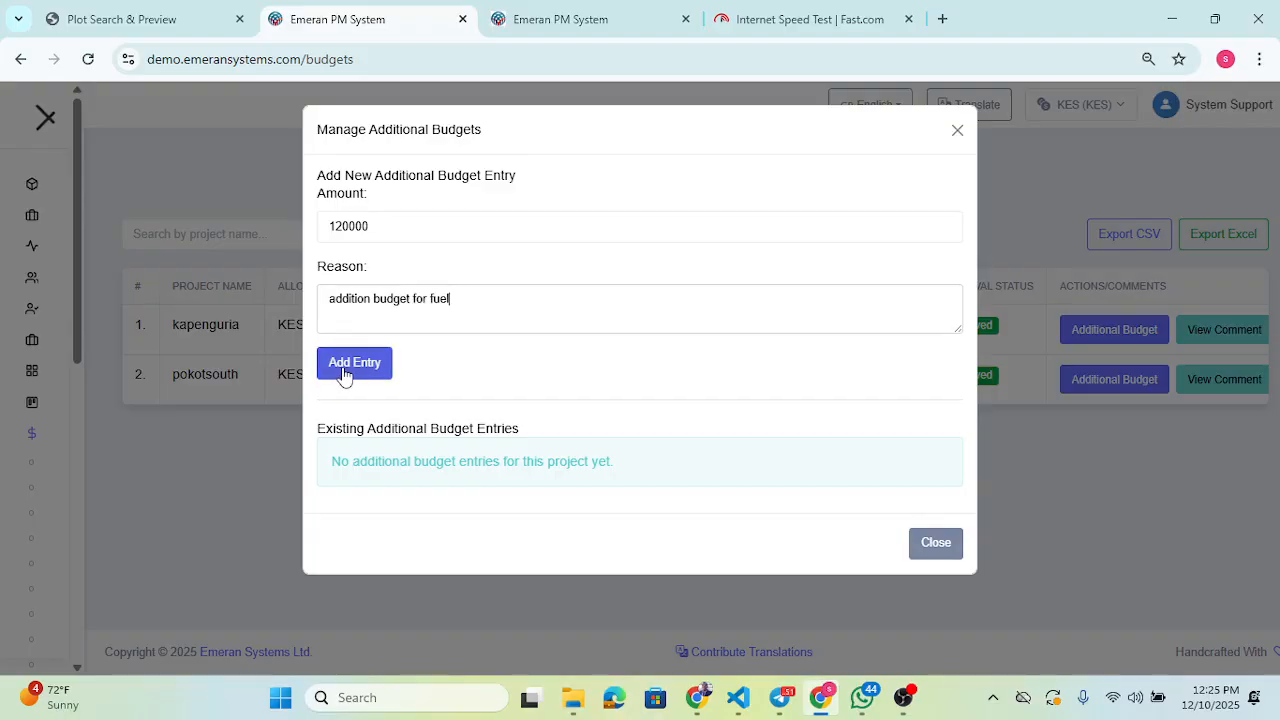
left_click(345, 370)
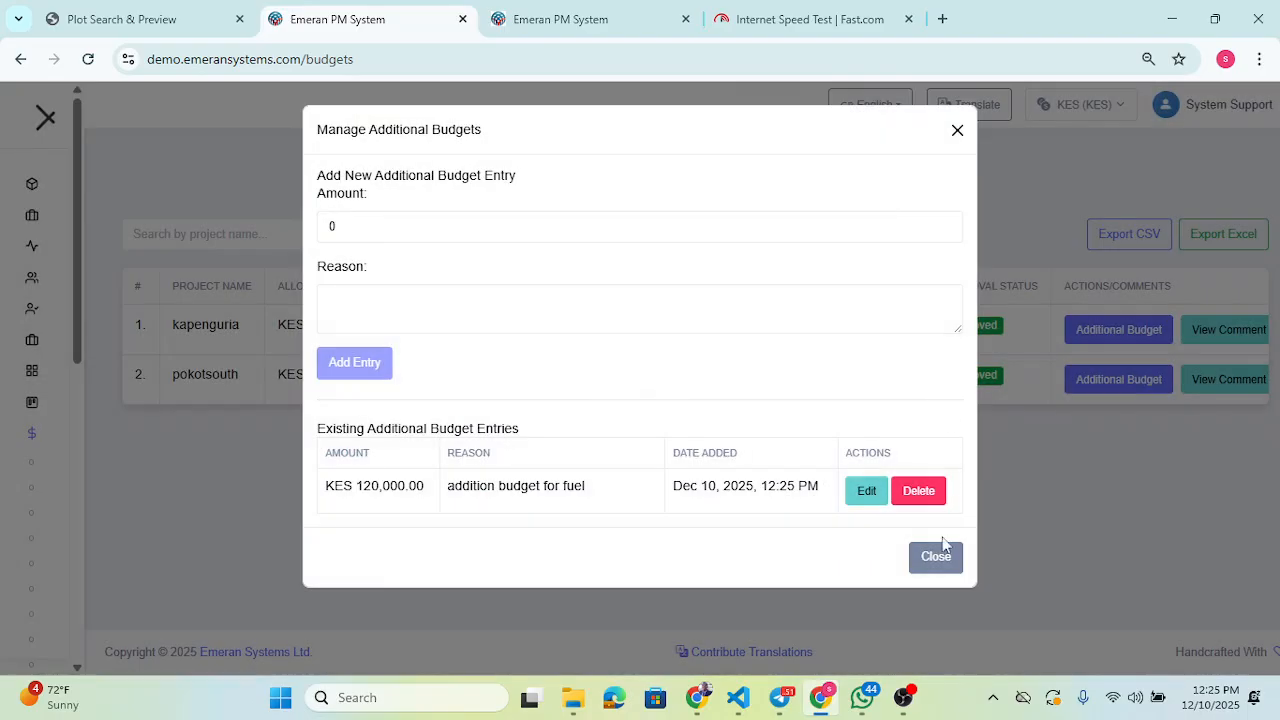
left_click(936, 557)
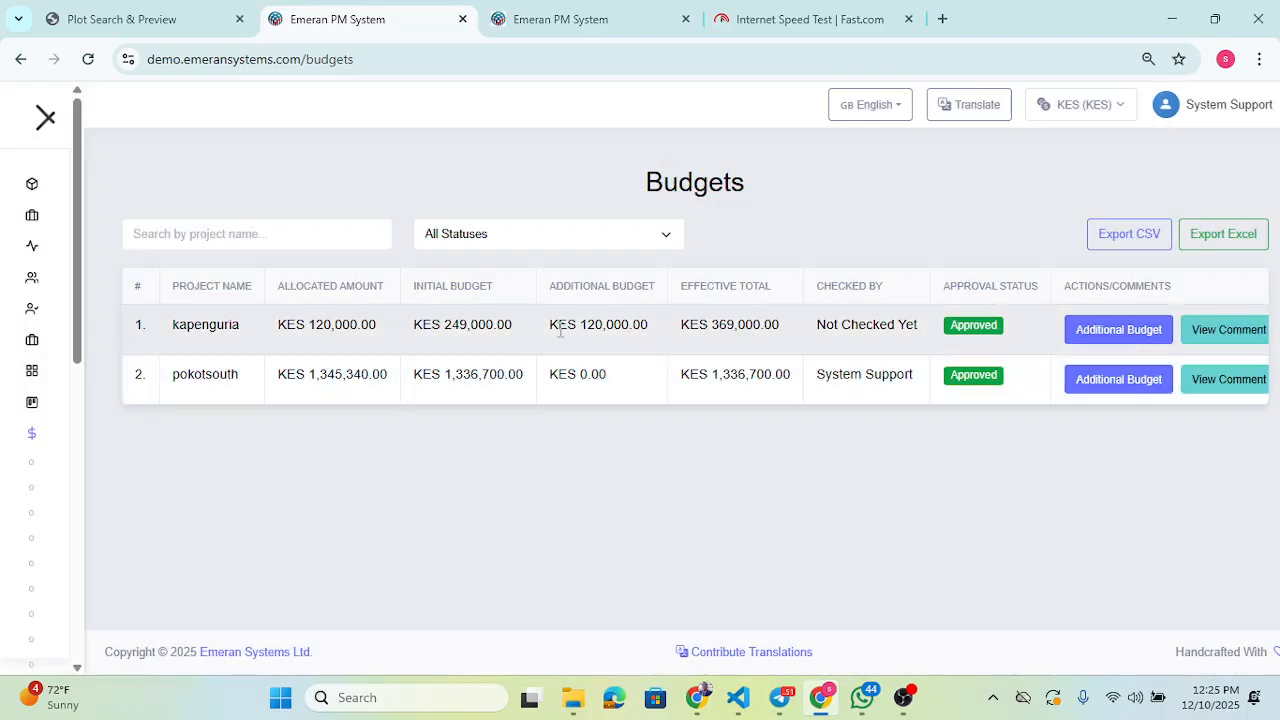
left_click_drag(657, 337, 548, 324)
left_click_drag(779, 329, 683, 328)
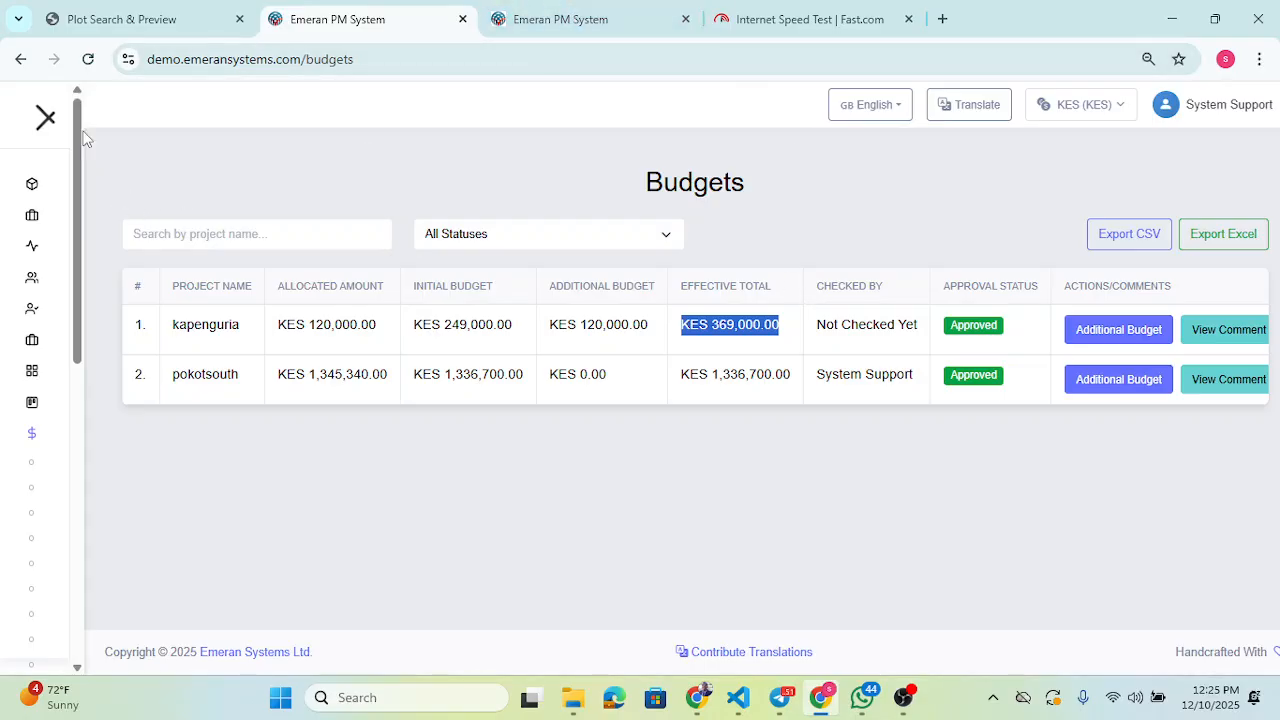
Step: Open budget editing and select the kapenguria project budget
left_click(40, 110)
left_click(40, 115)
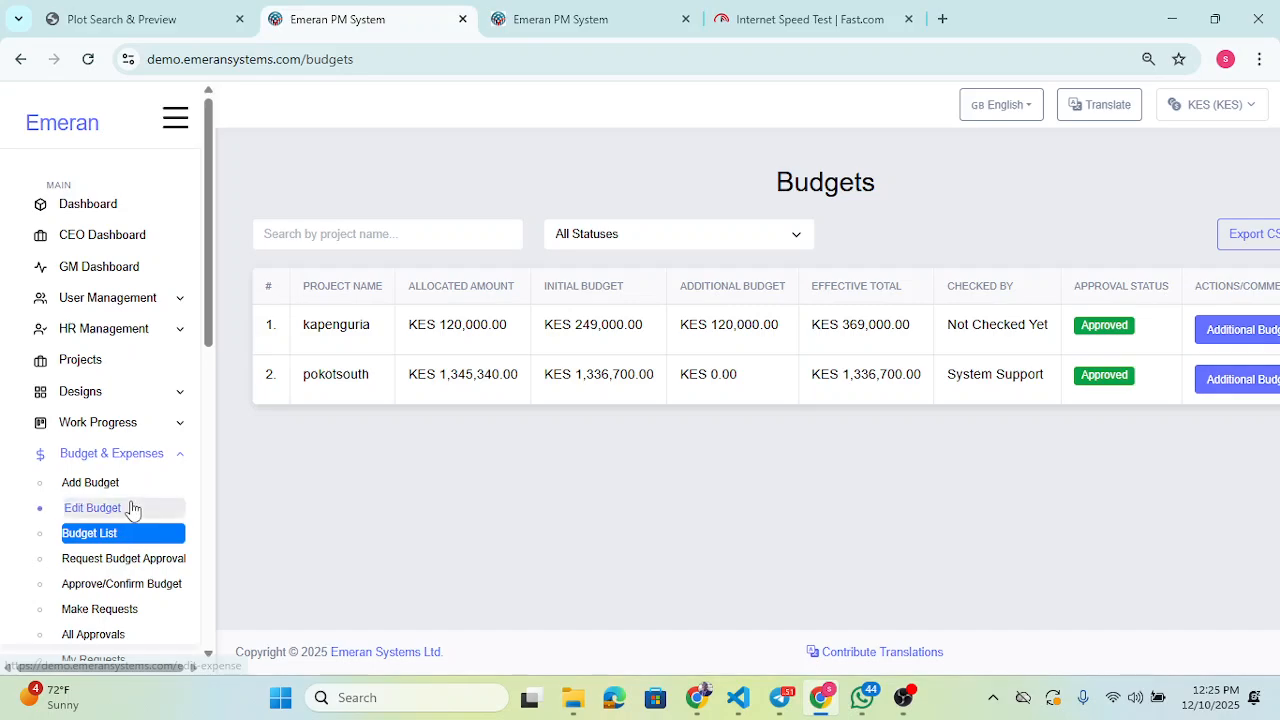
left_click(121, 508)
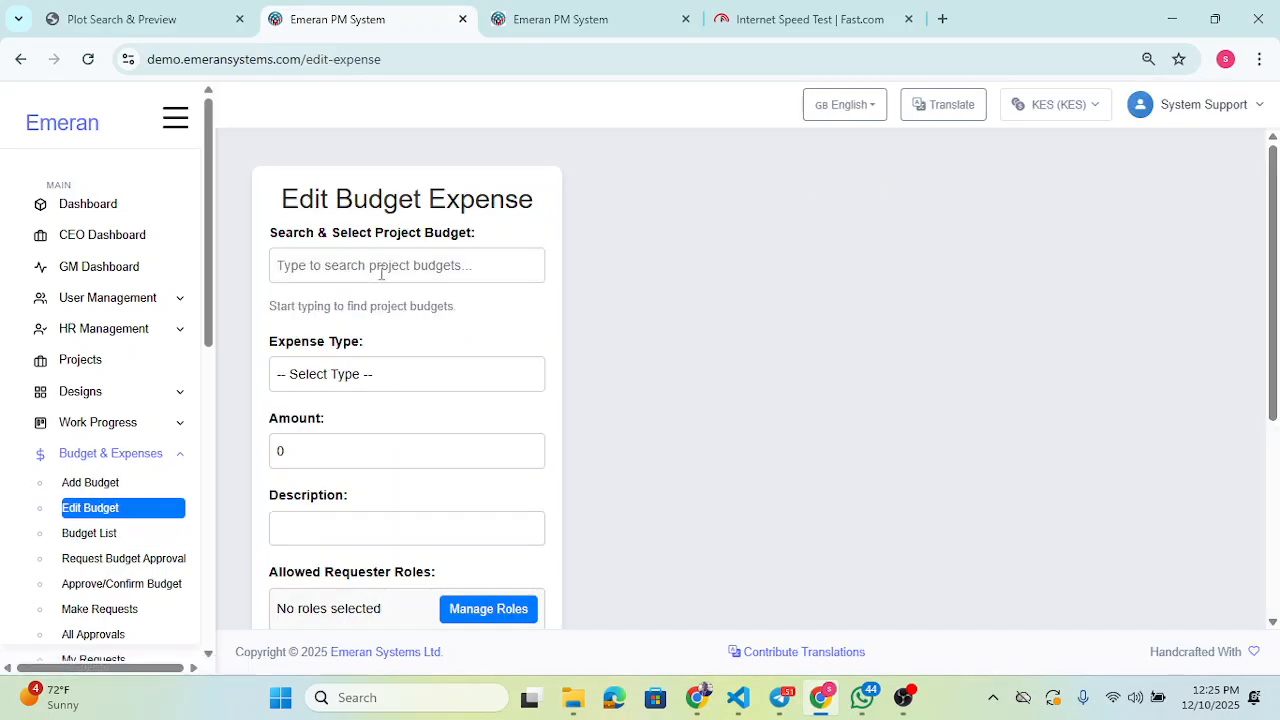
left_click(381, 271)
type("kapenguria")
type("ka")
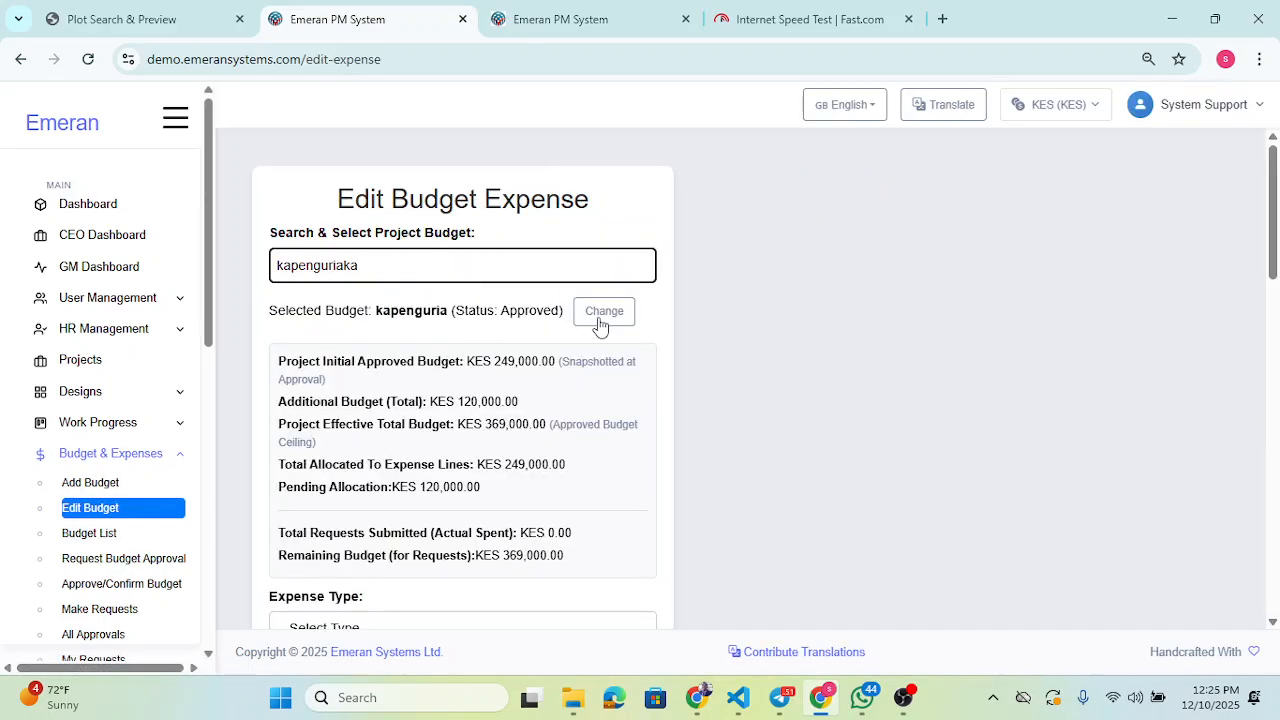
Step: Examine the kapenguria budget's expense lines, including their types, amounts, descriptions and allowed roles
scroll(478, 316, "down", 10)
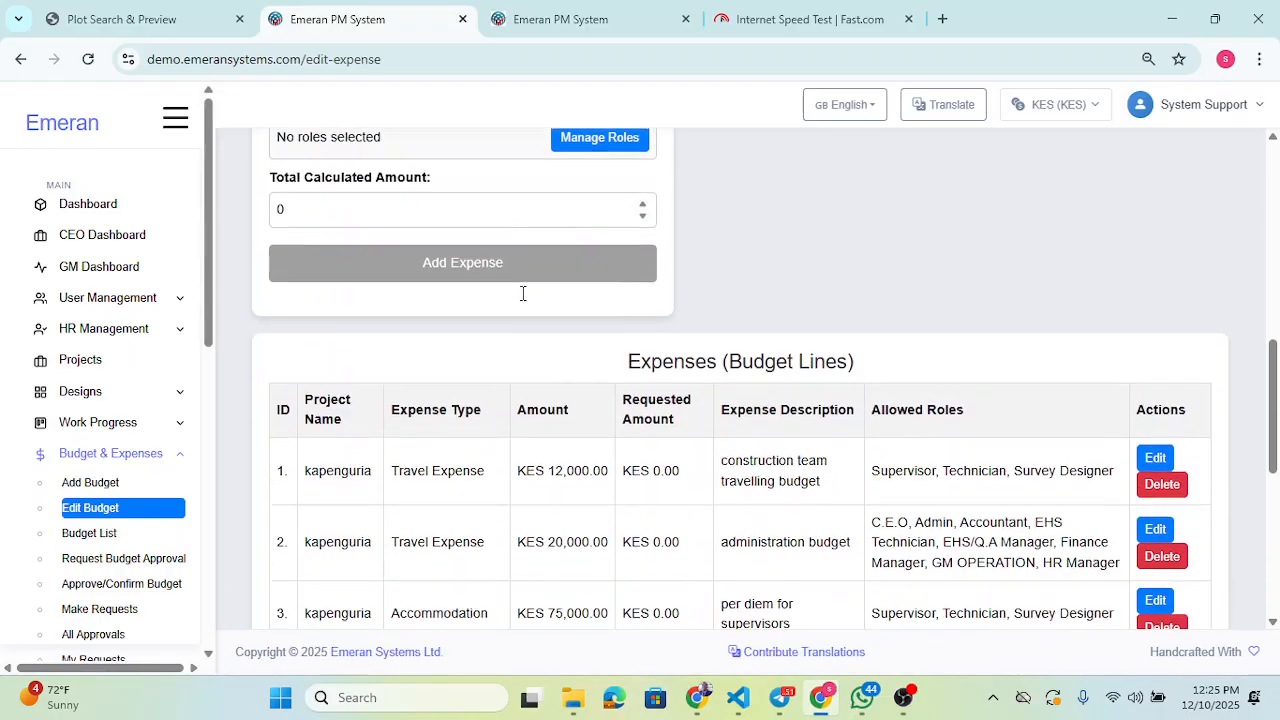
scroll(523, 293, "down", 3)
scroll(875, 425, "up", 3)
scroll(860, 405, "up", 2)
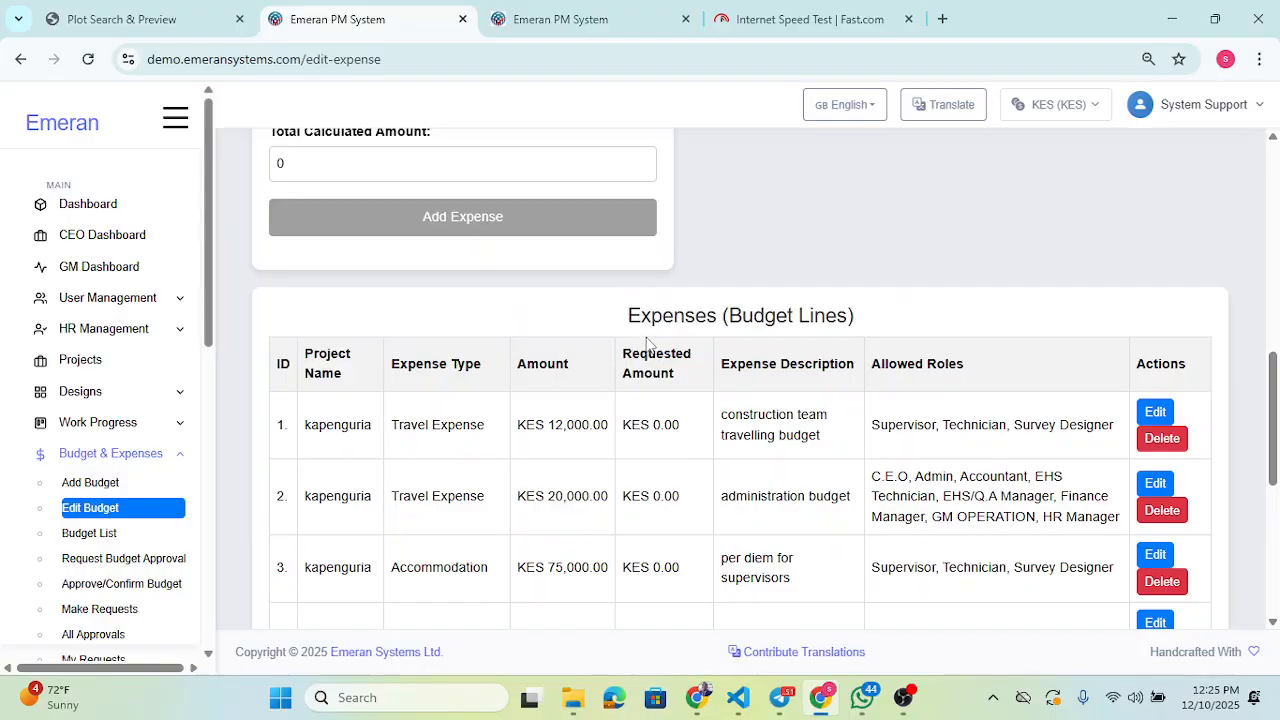
left_click_drag(627, 318, 894, 306)
scroll(575, 410, "down", 3)
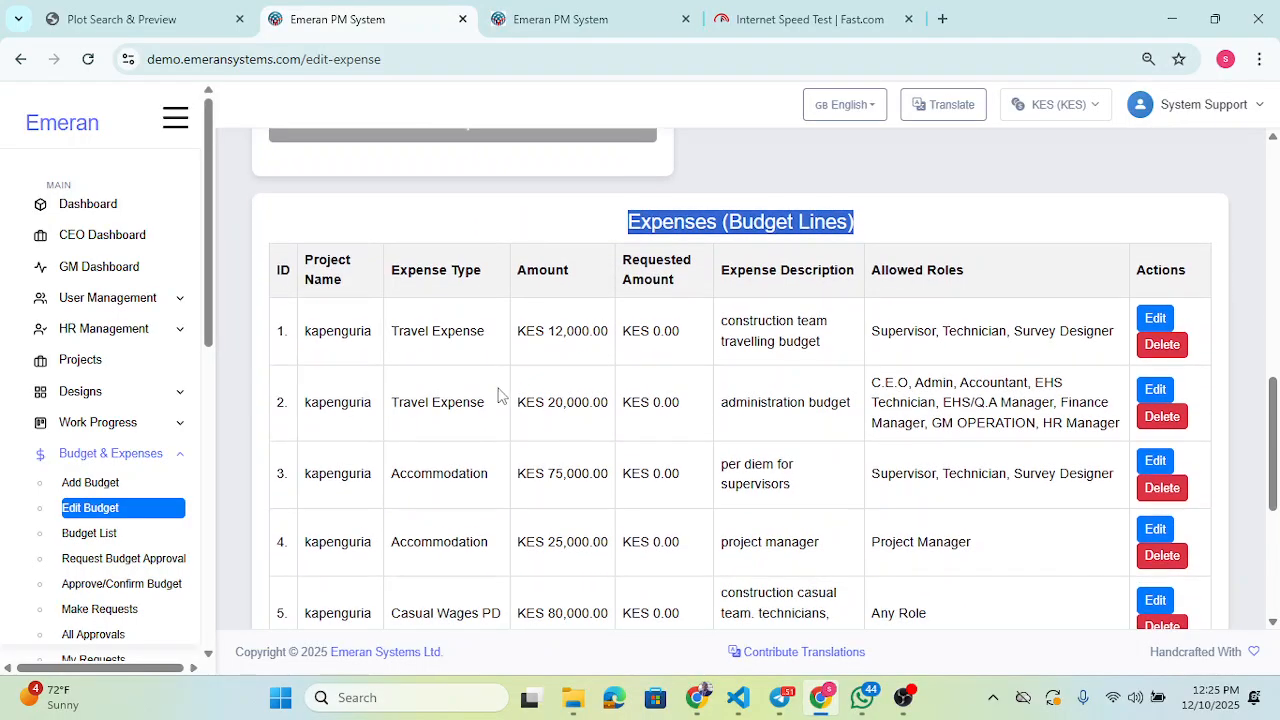
scroll(568, 394, "down", 2)
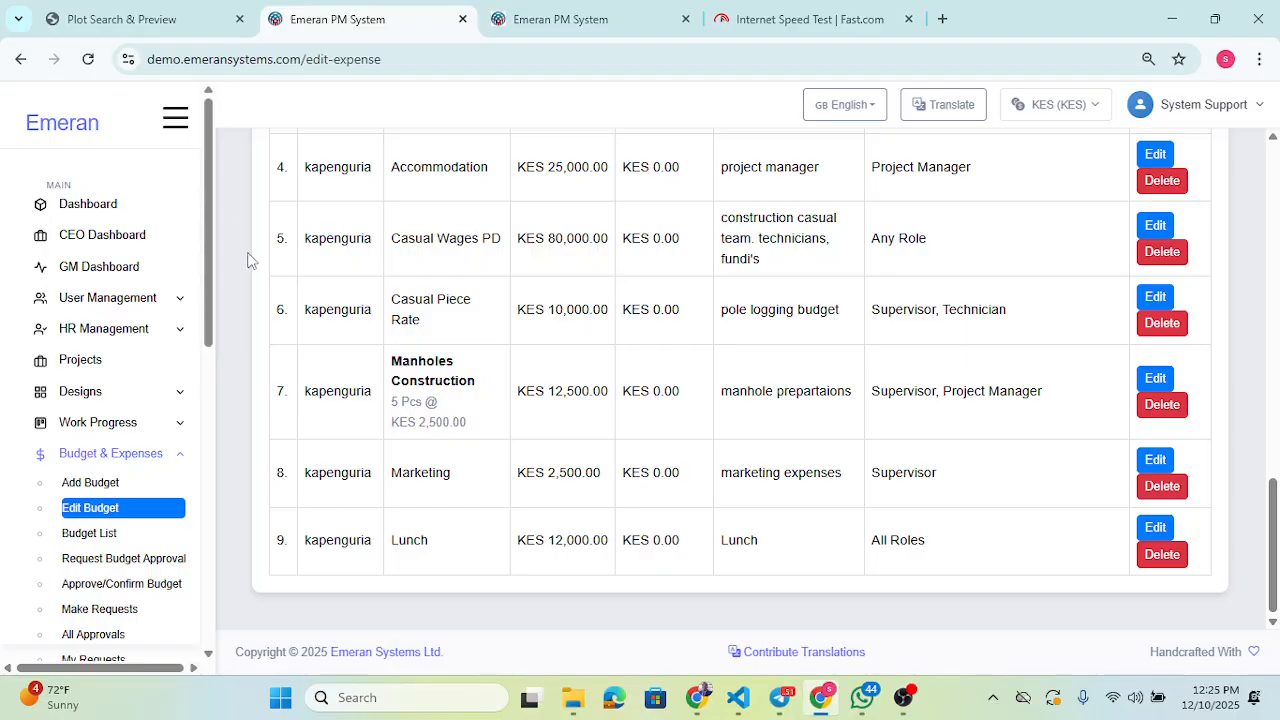
scroll(580, 337, "up", 1)
scroll(580, 337, "up", 4)
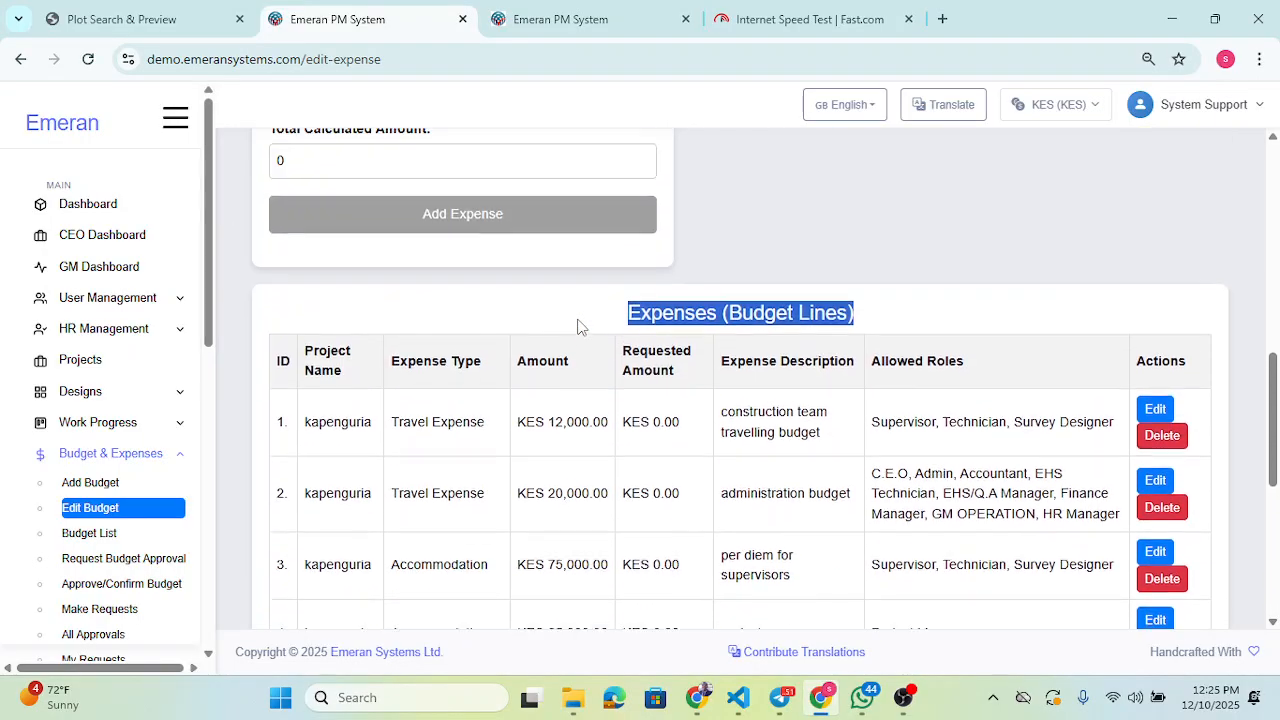
left_click_drag(383, 372, 485, 362)
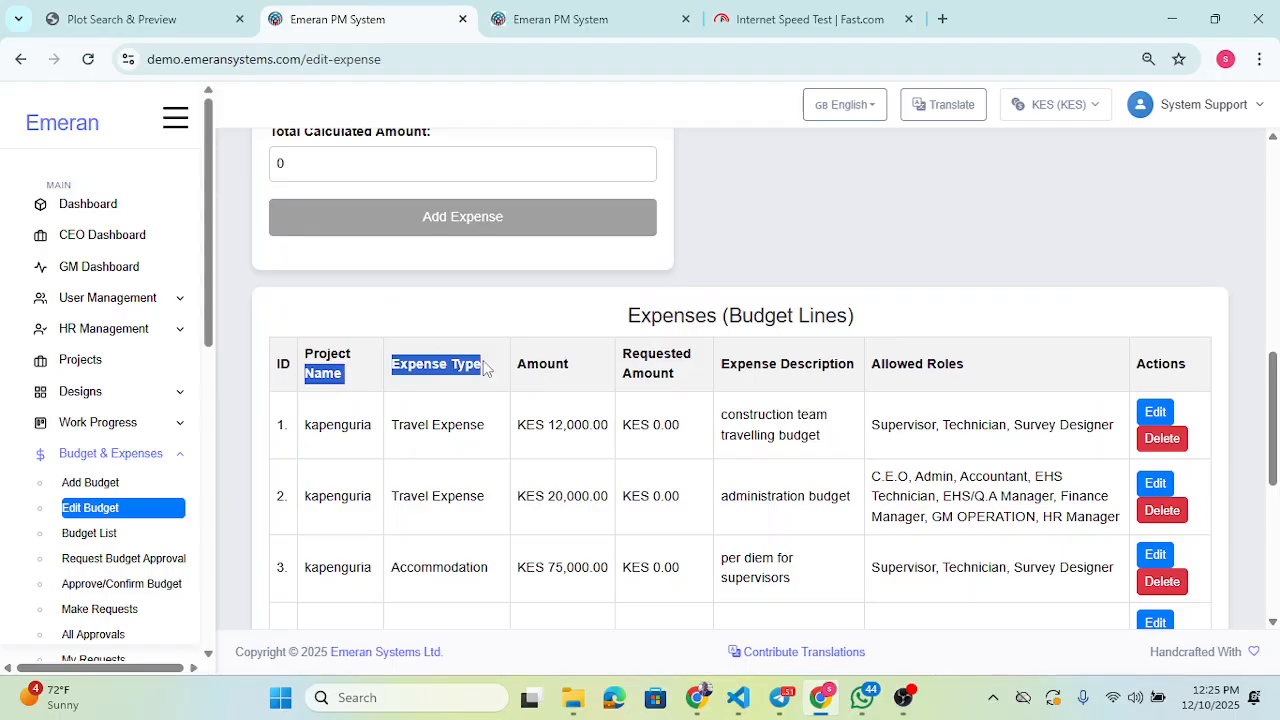
triple_click(413, 362)
Step: Examine the kapenguria budget summary: initial approved budget, additional budget, effective total, amount allocated to expense lines and pending allocation
scroll(548, 300, "up", 7)
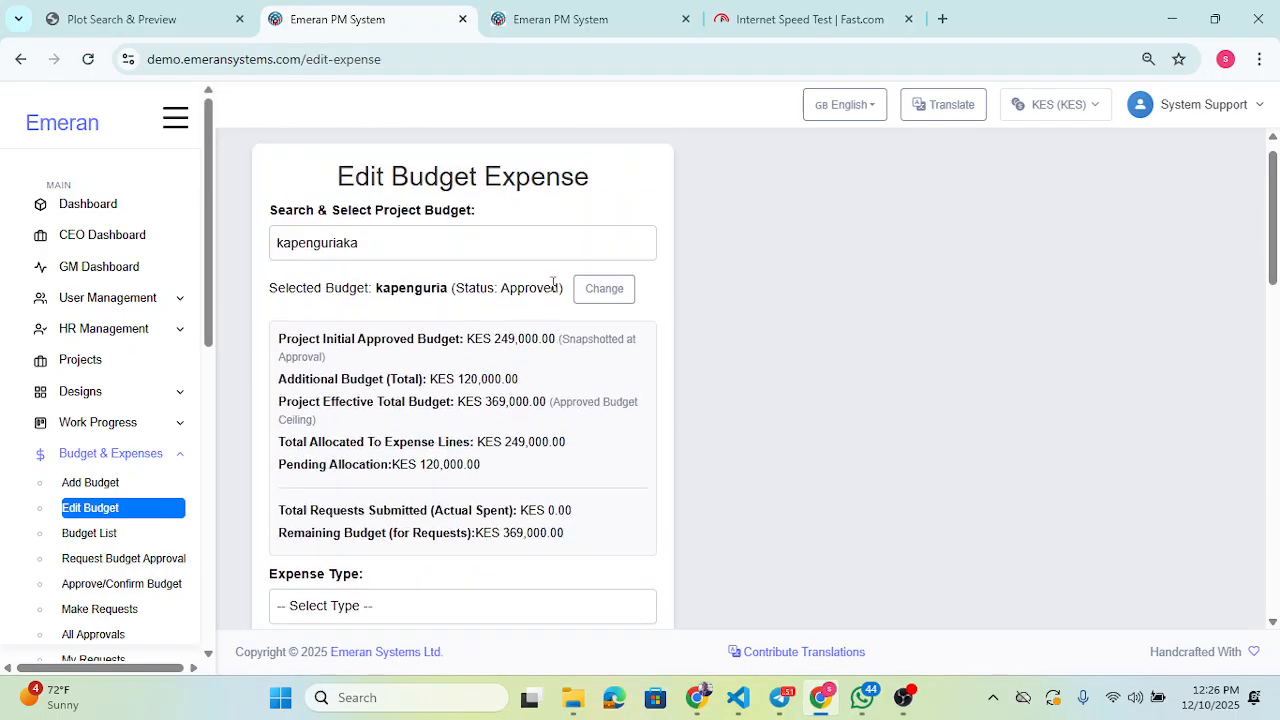
left_click_drag(338, 180, 594, 183)
scroll(594, 188, "down", 1)
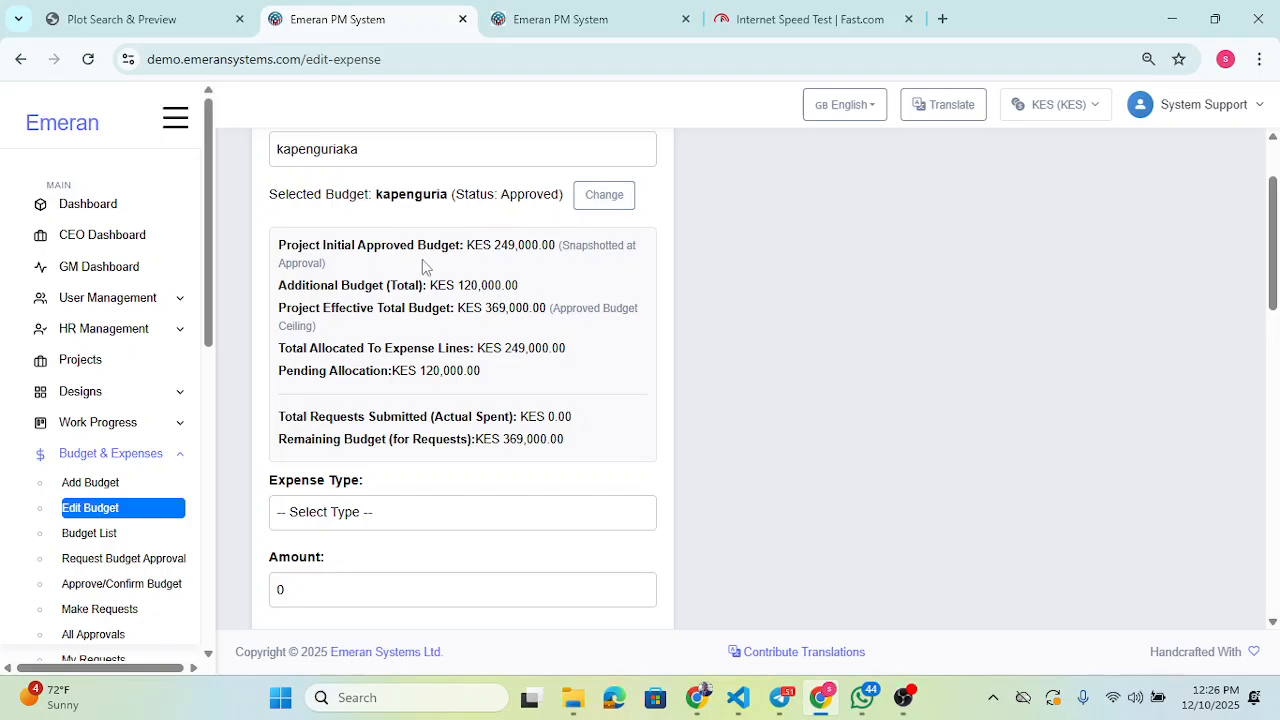
left_click_drag(281, 245, 557, 260)
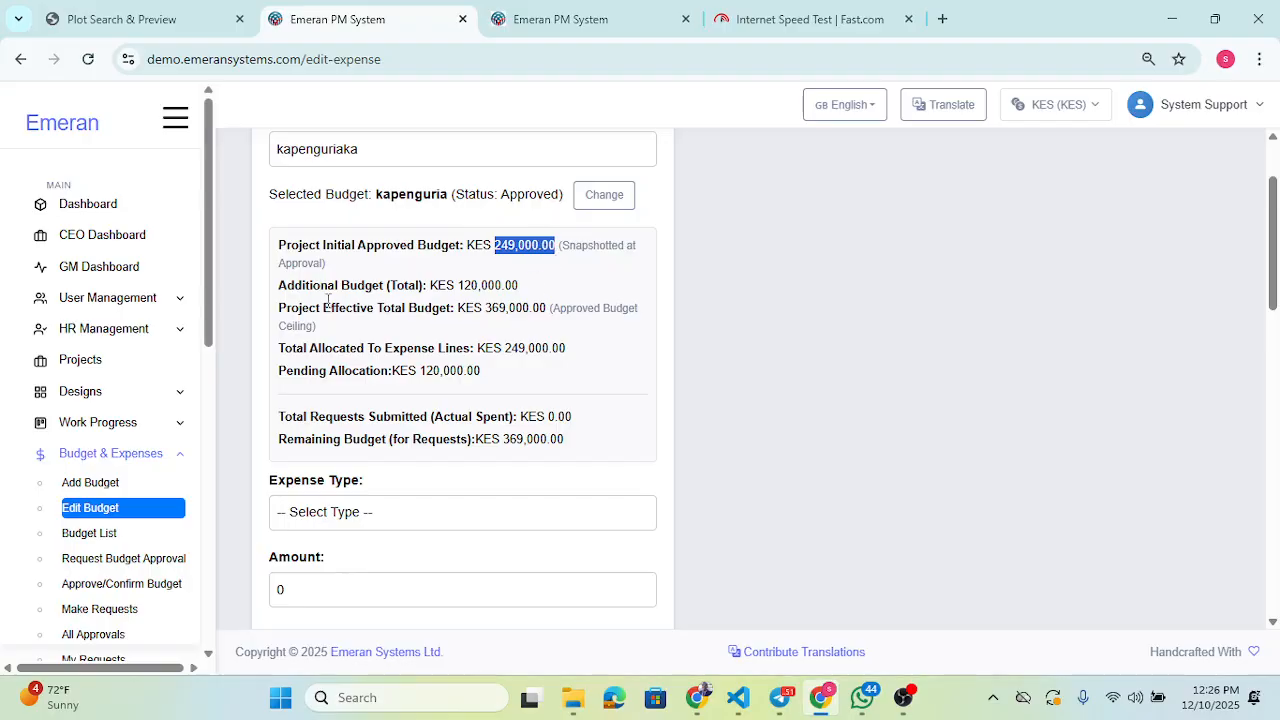
left_click_drag(279, 296, 525, 296)
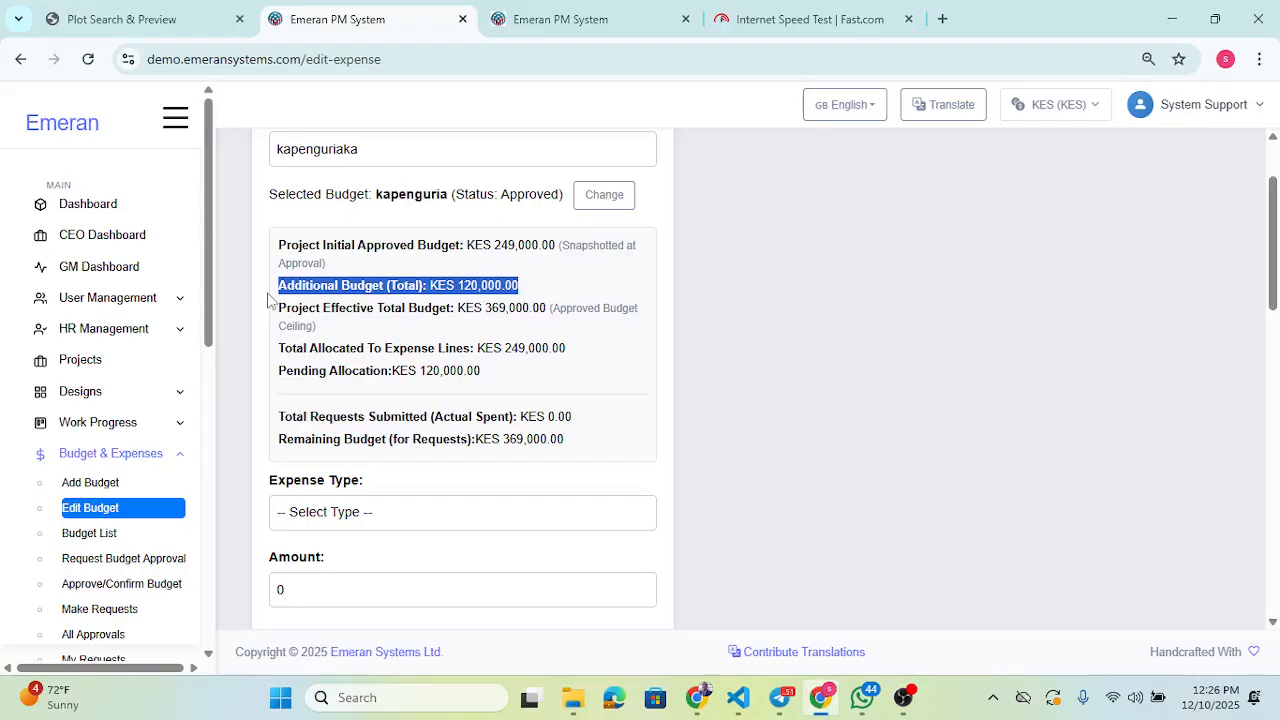
left_click_drag(276, 310, 550, 302)
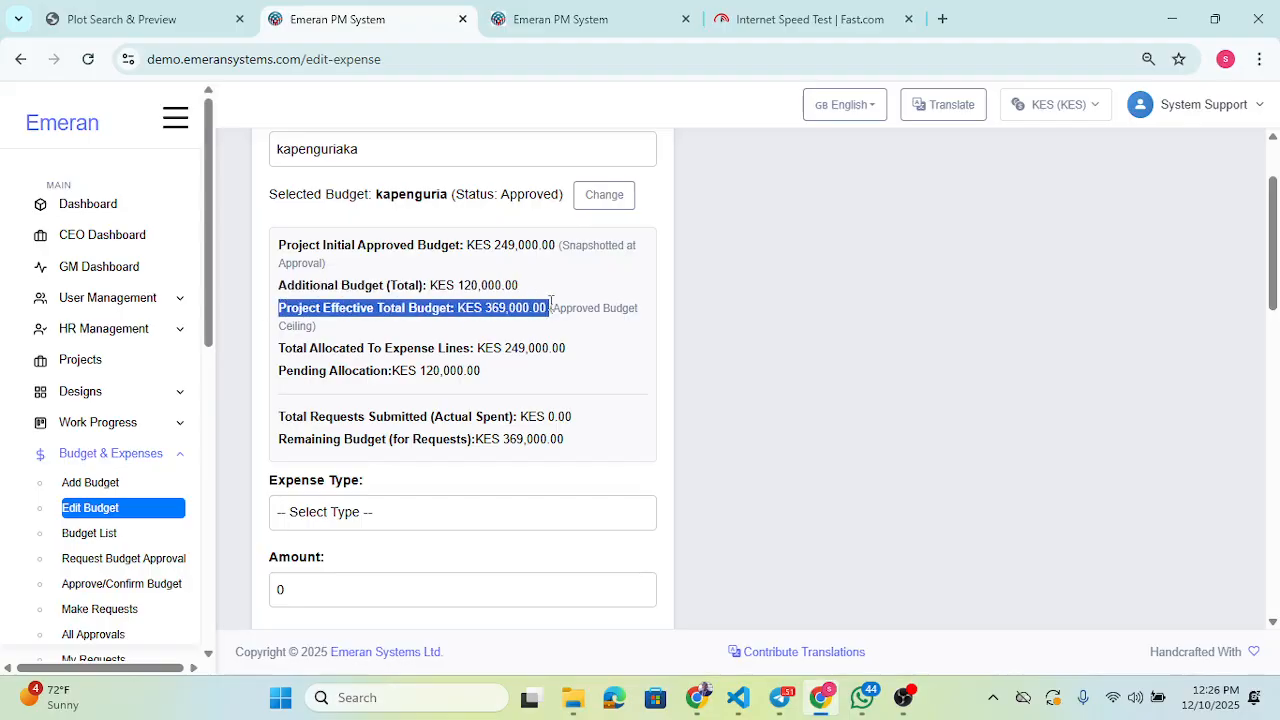
scroll(521, 315, "down", 1)
left_click_drag(274, 256, 569, 257)
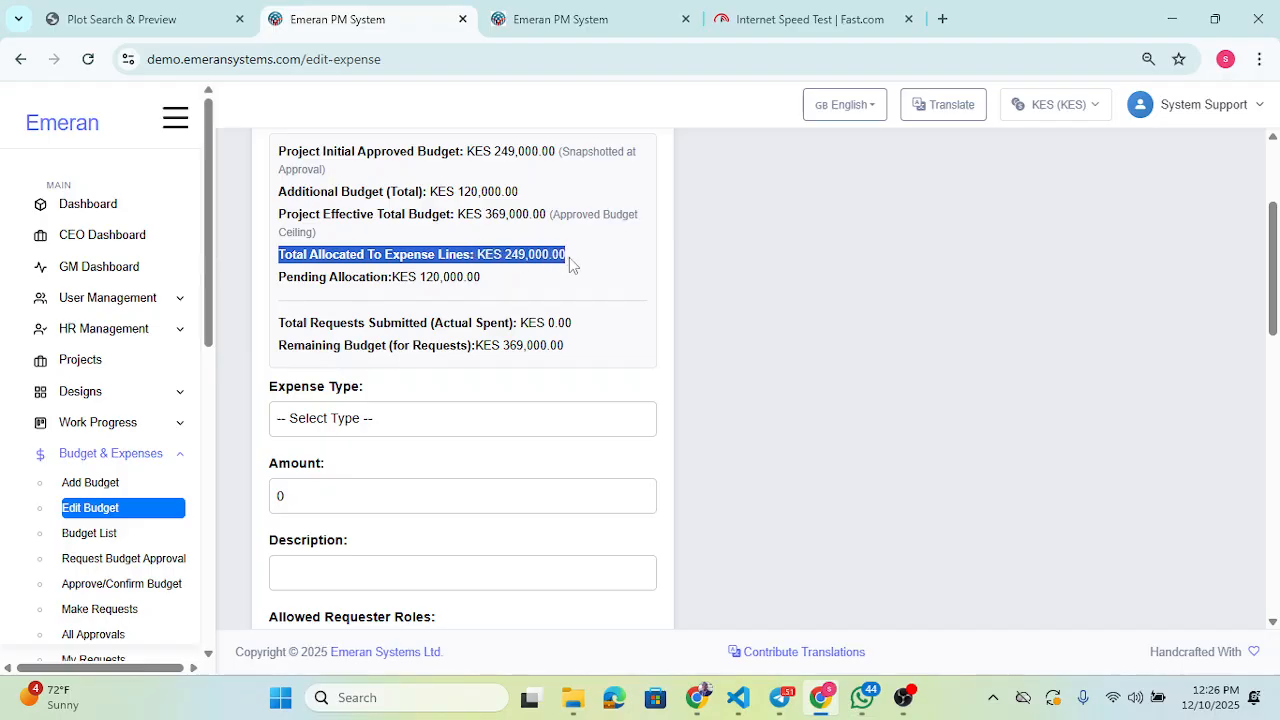
left_click_drag(273, 279, 488, 285)
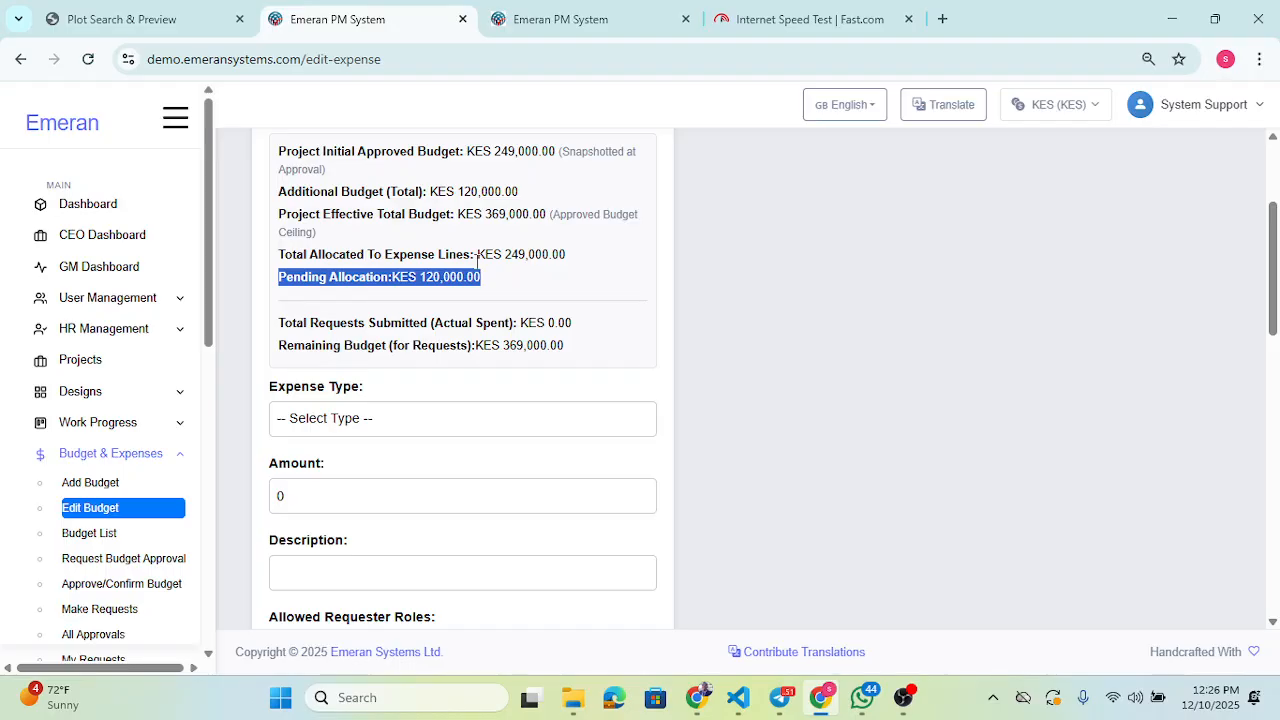
Step: Set the new kapenguria expense line's type to Custom
scroll(460, 284, "down", 1)
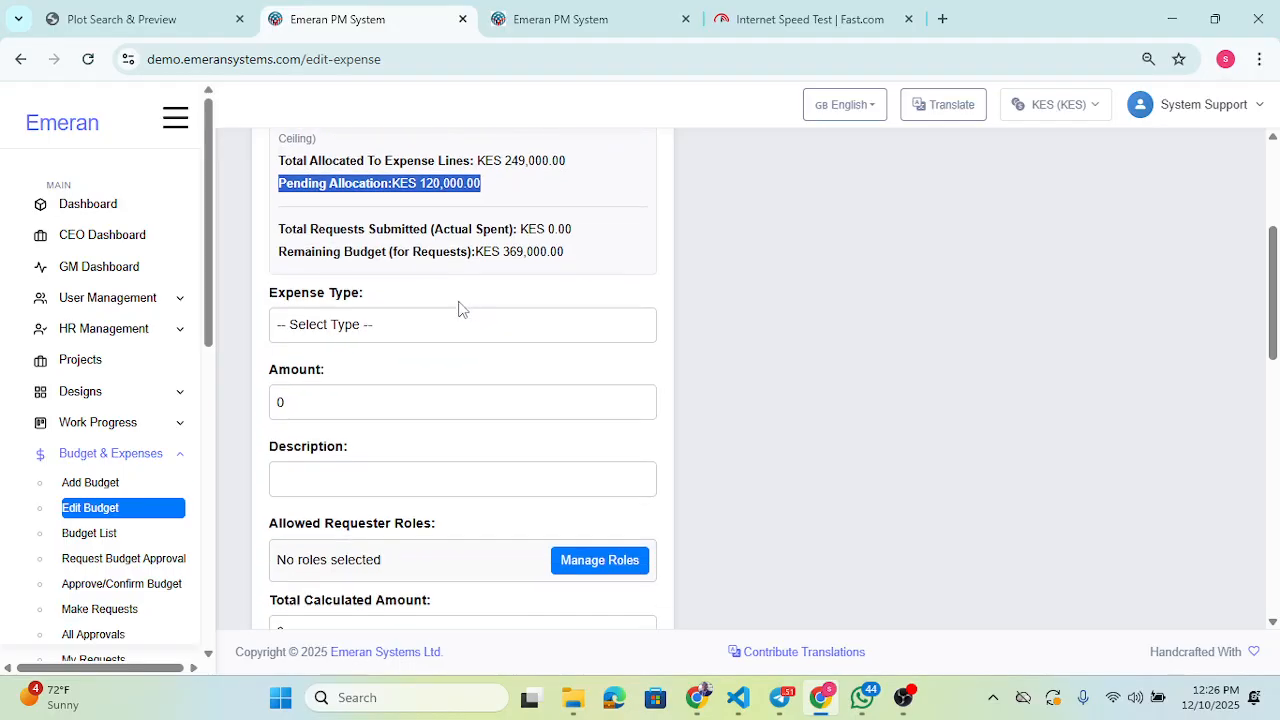
left_click(330, 325)
left_click(330, 490)
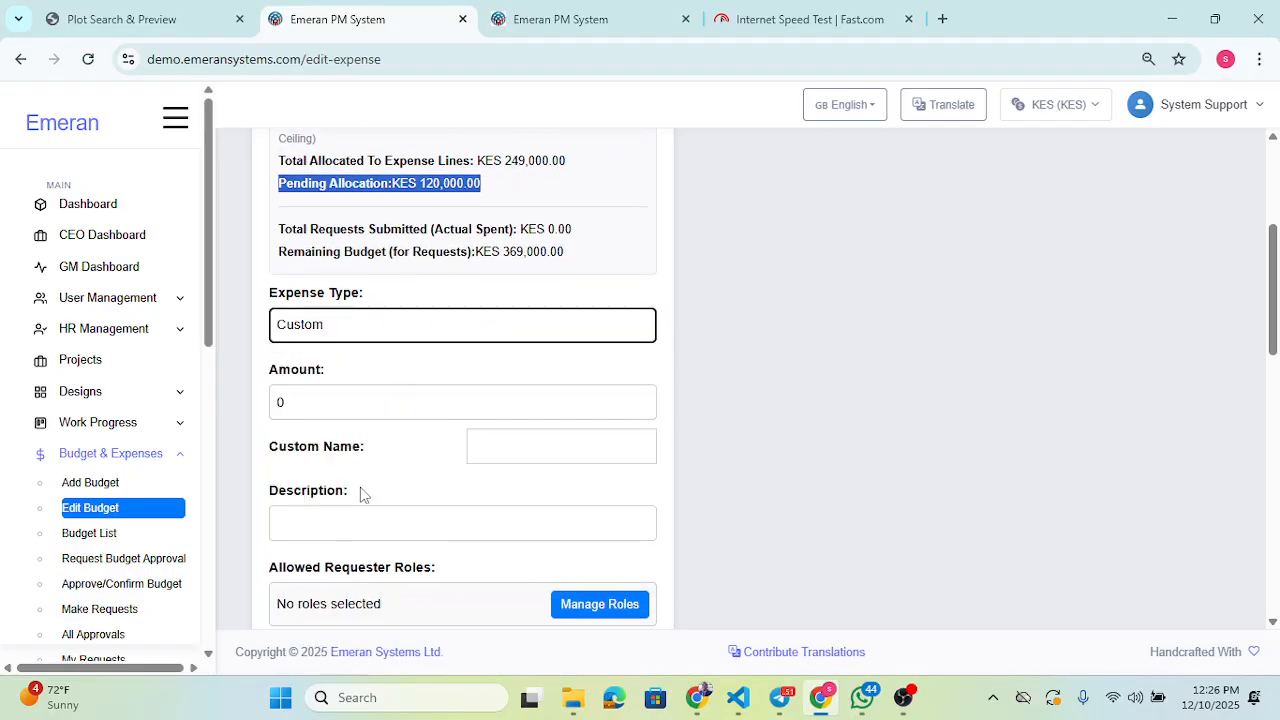
left_click(513, 447)
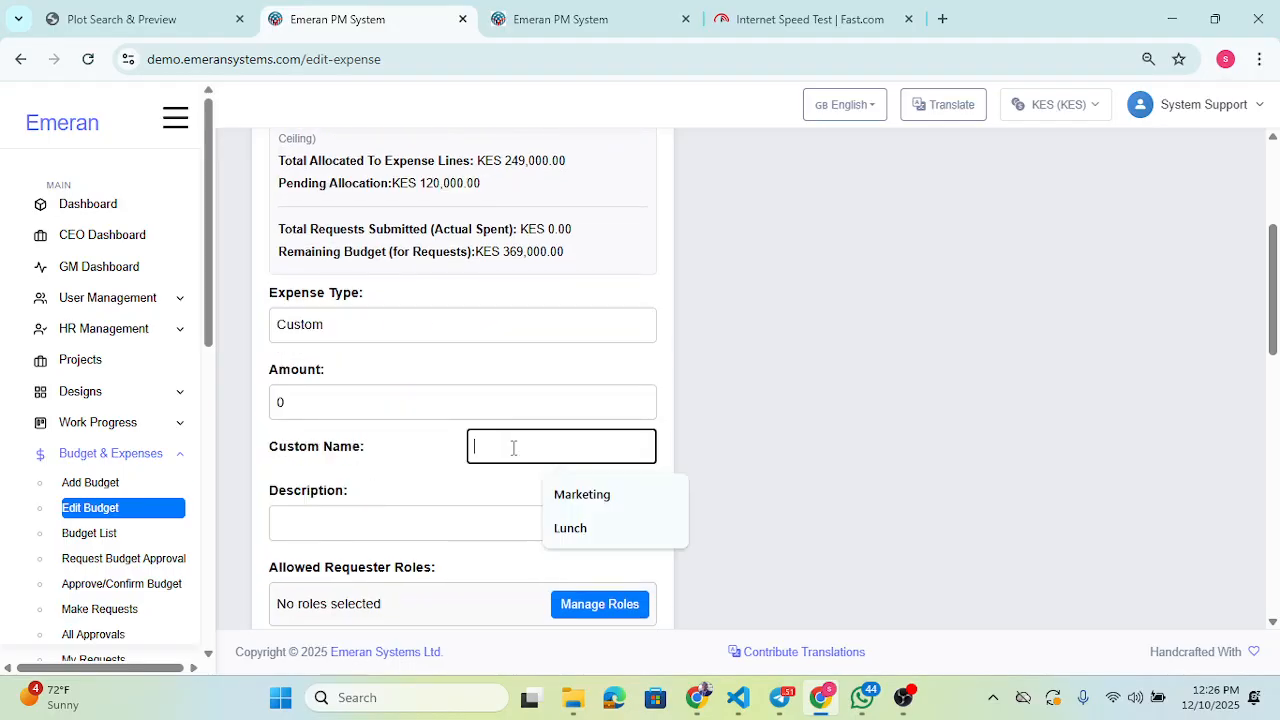
left_click(591, 527)
key("shift+Tab")
left_click(521, 449)
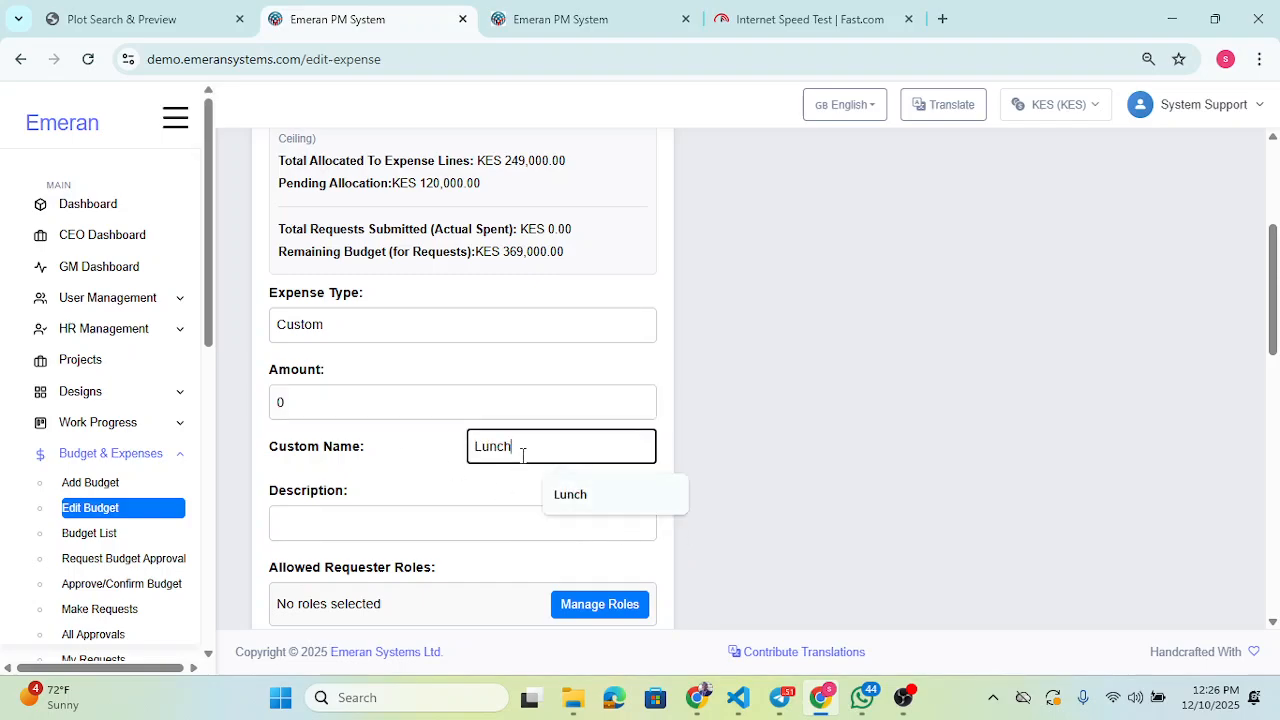
key("BackSpace")
key("BackSpace")
key("BackSpace")
key("BackSpace")
Step: Name the custom expense Marketing and set its amount to 120000
left_click(561, 497)
left_click_drag(350, 405, 270, 405)
type("120000")
scroll(440, 455, "down", 2)
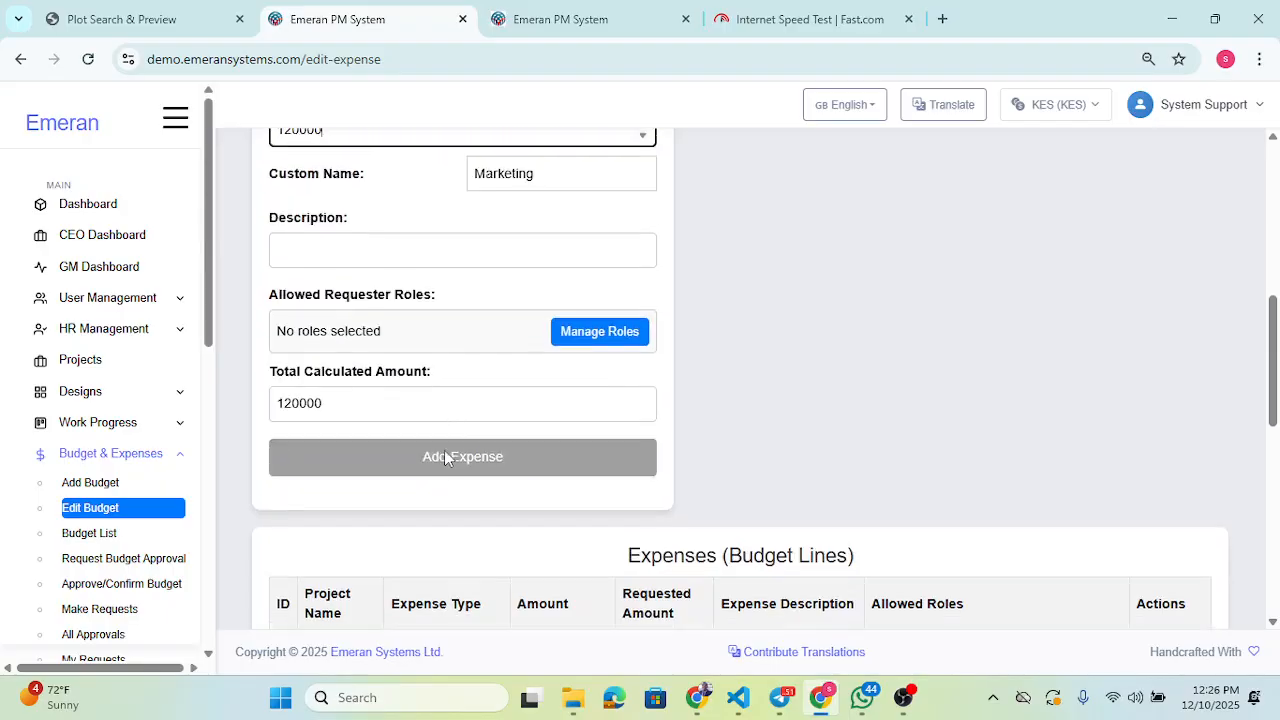
Step: Describe the Marketing expense as "additional budget for marketing"
scroll(426, 300, "up", 3)
left_click(358, 428)
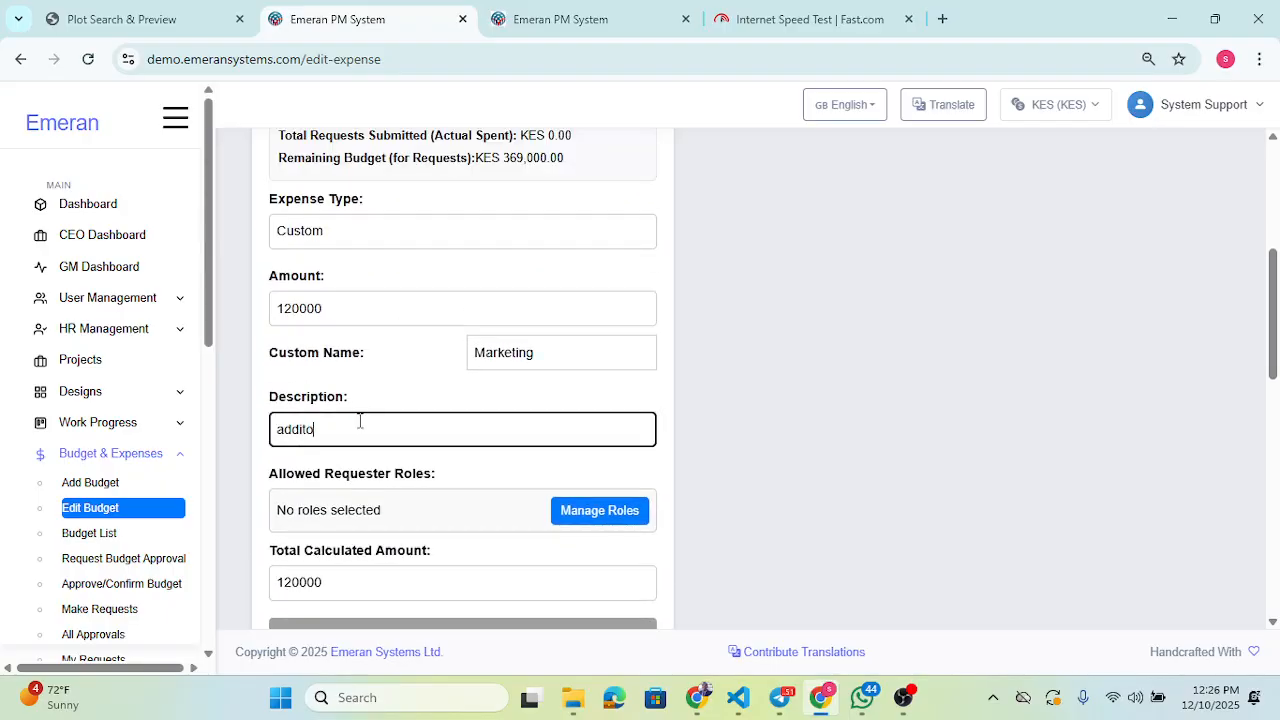
type("additional budgetfor marke")
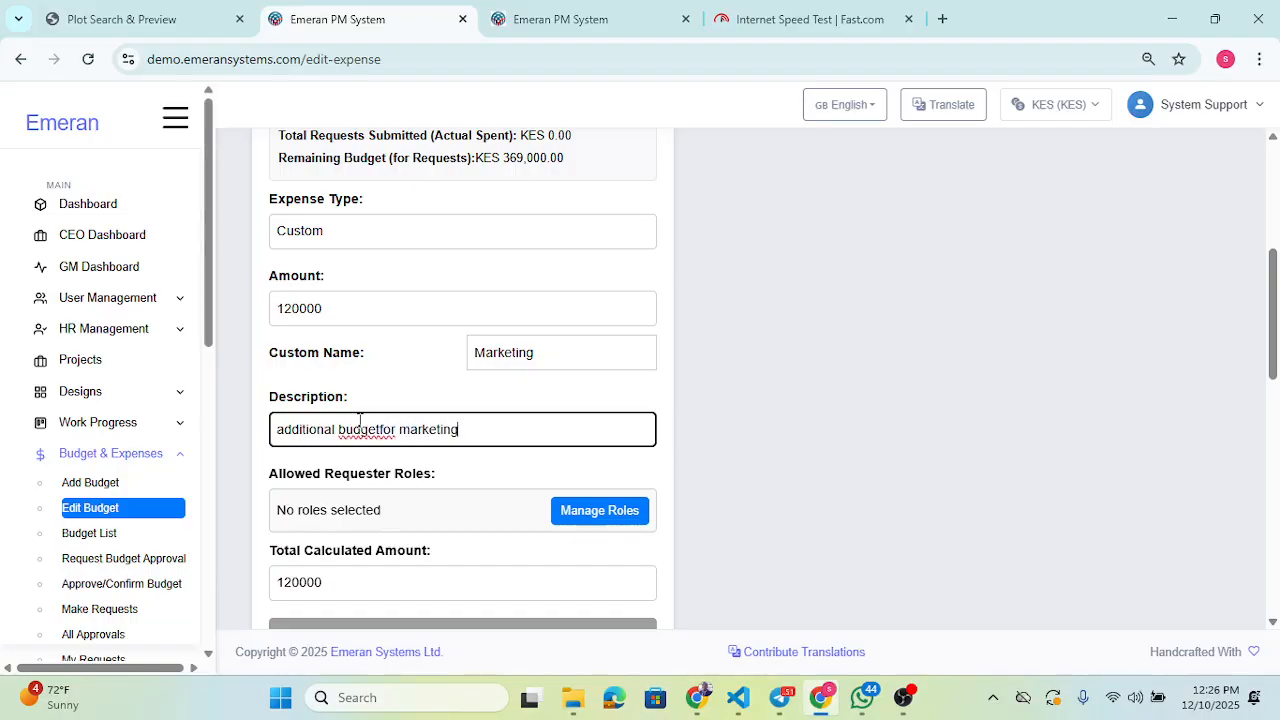
type("ting")
left_click(379, 429)
Step: Allow the Accountant role to request the Marketing expense
left_click(569, 515)
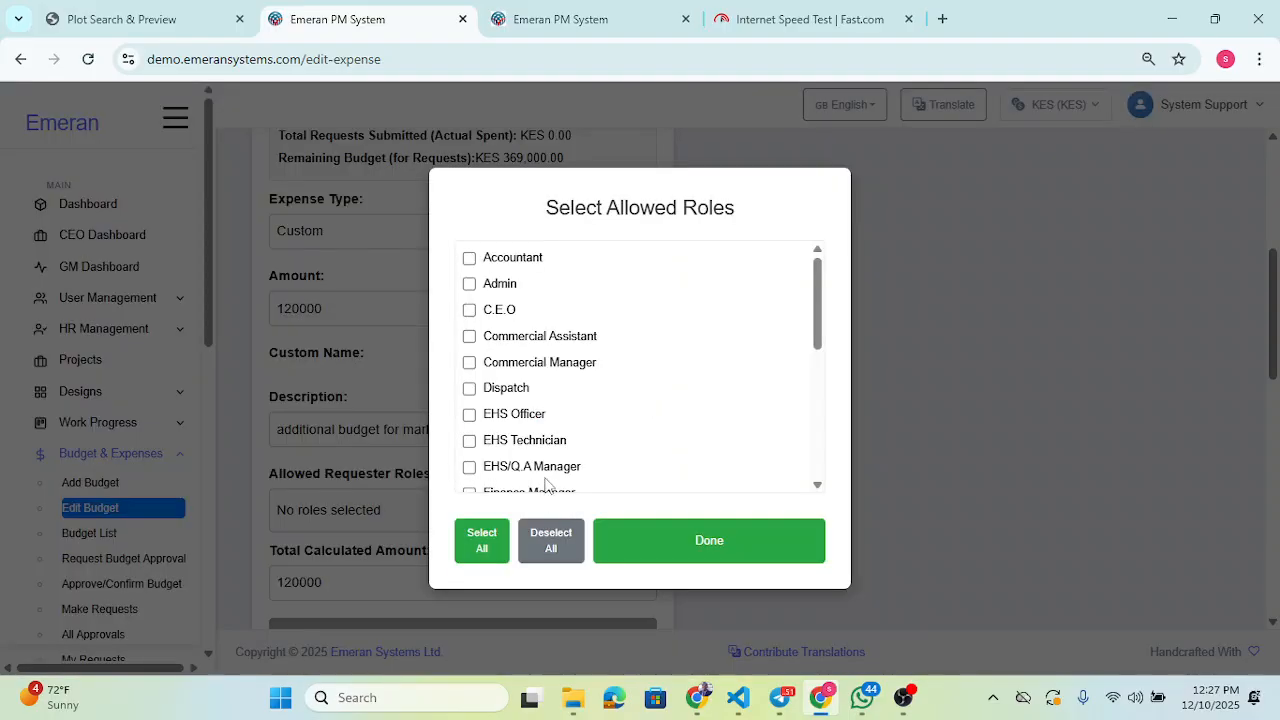
left_click(490, 258)
left_click(680, 541)
scroll(508, 423, "down", 3)
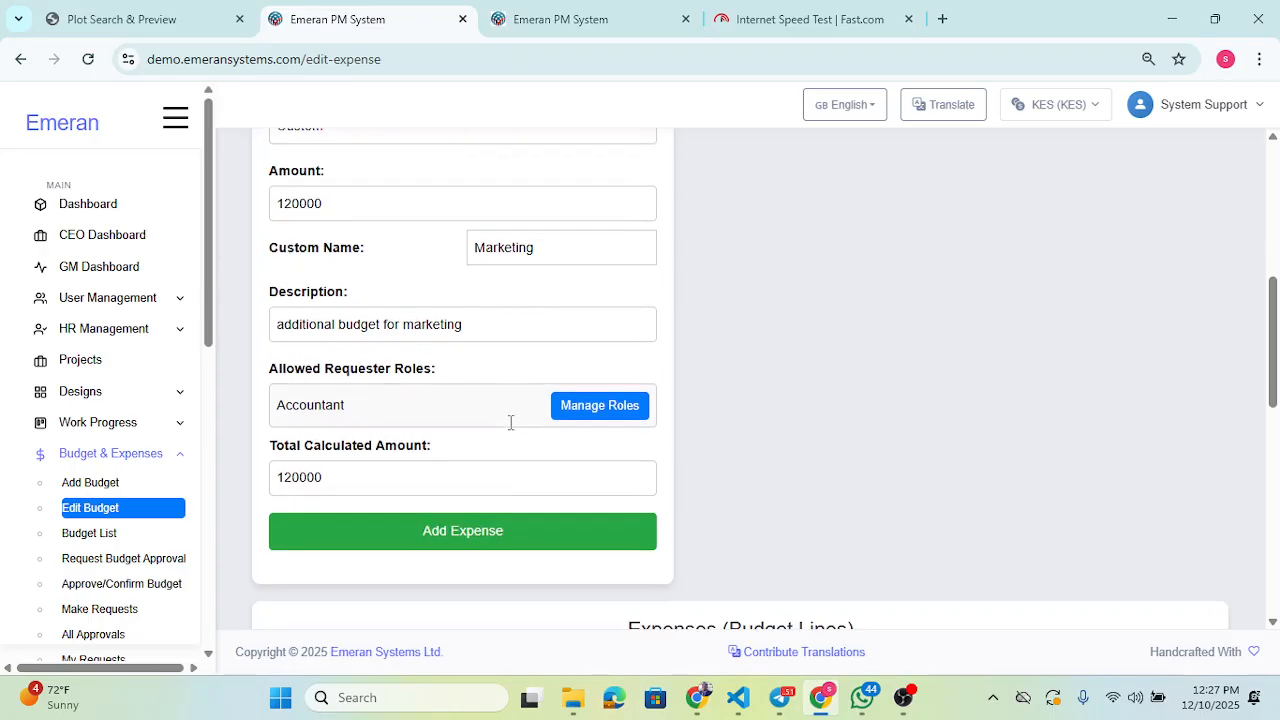
Step: Set the Marketing expense amount to 120001 and check whether the expense can still be added
scroll(400, 400, "up", 2)
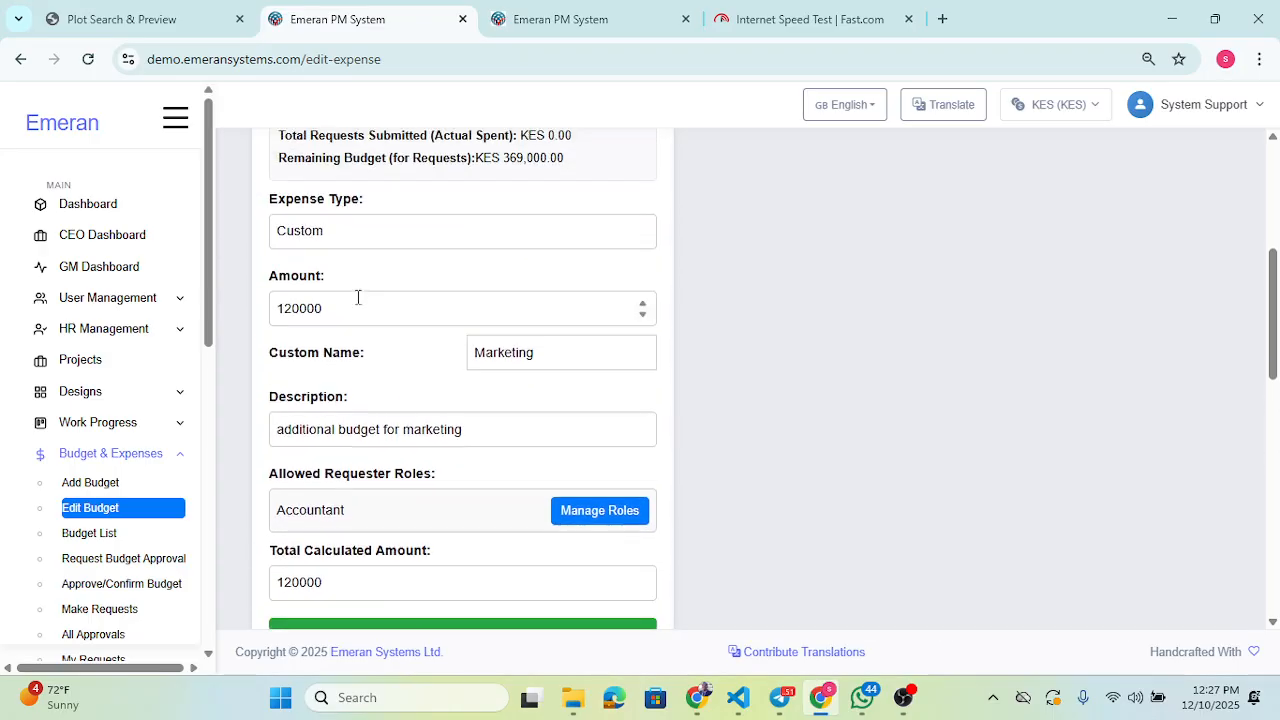
left_click(338, 303)
type("1")
scroll(443, 380, "down", 2)
scroll(437, 380, "up", 2)
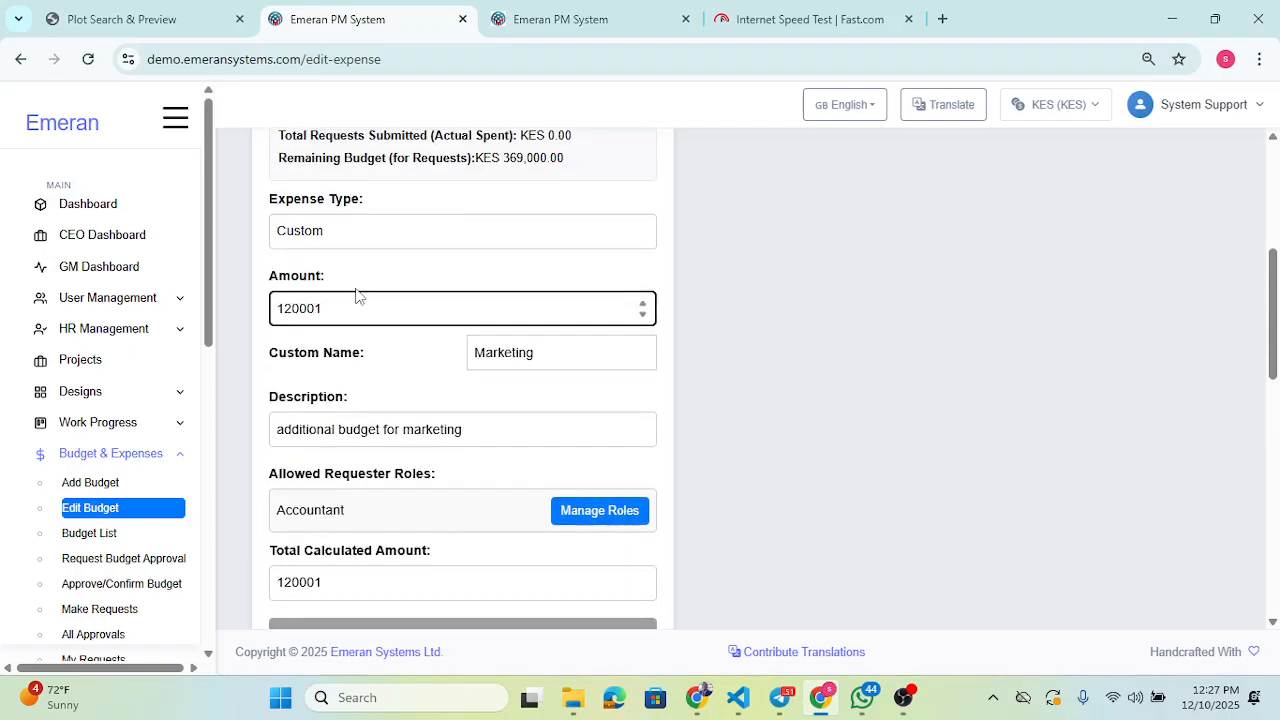
Step: Check the budget summary against the amount entered for the Marketing expense
scroll(380, 289, "up", 2)
left_click(468, 280)
left_click_drag(468, 280, 285, 280)
left_click(551, 298)
scroll(514, 380, "down", 5)
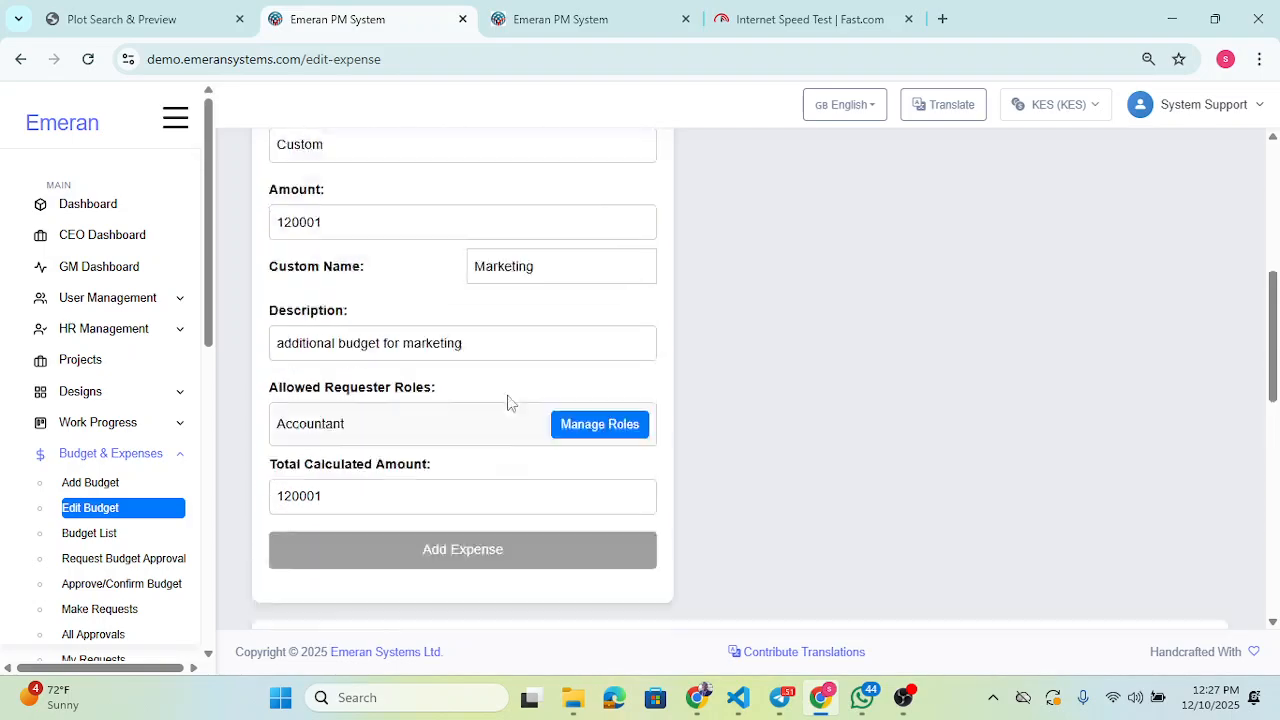
scroll(449, 346, "up", 2)
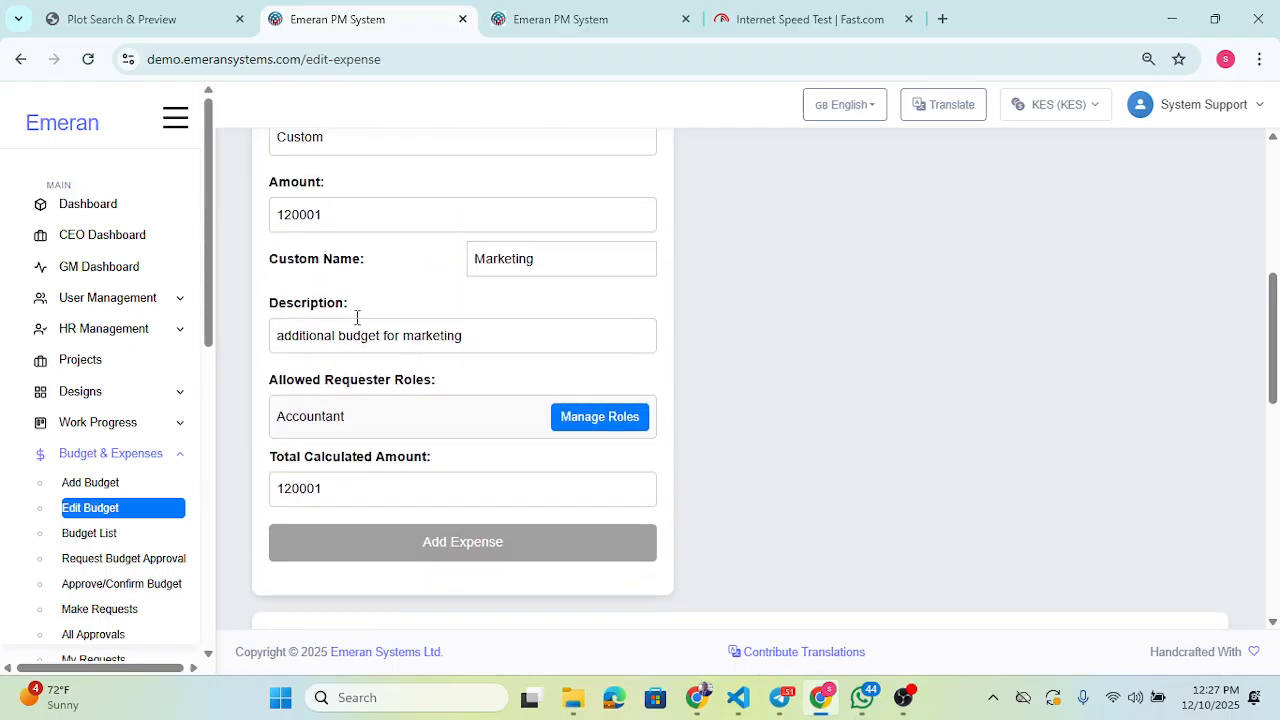
Step: Set the Marketing expense amount to 120000 and add the expense to the kapenguria budget
left_click(336, 210)
key("BackSpace")
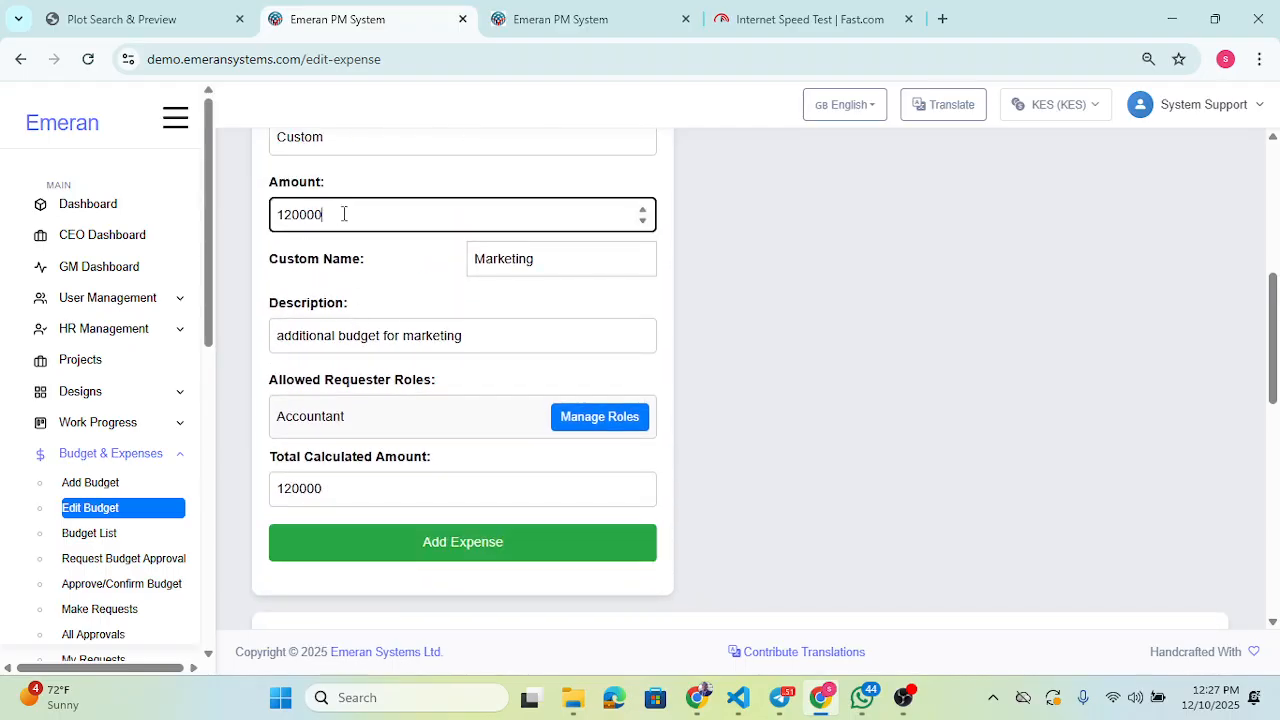
key("BackSpace")
type("1")
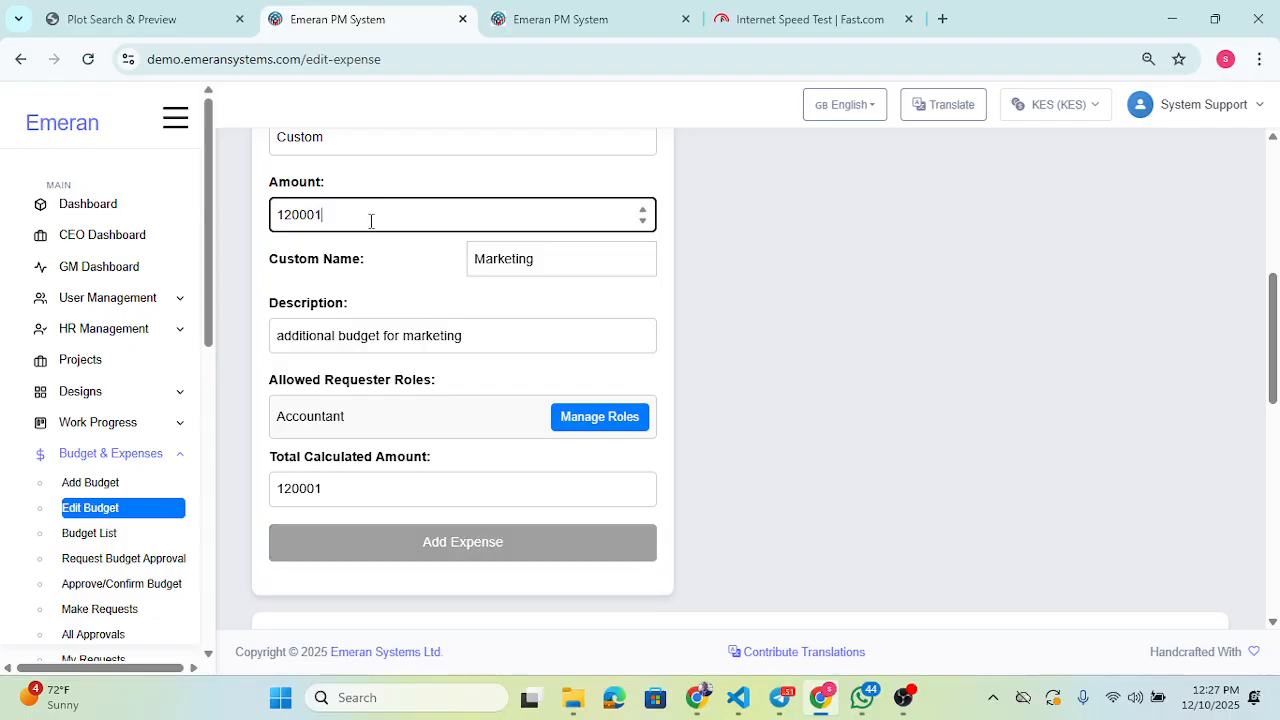
key("BackSpace")
type("0")
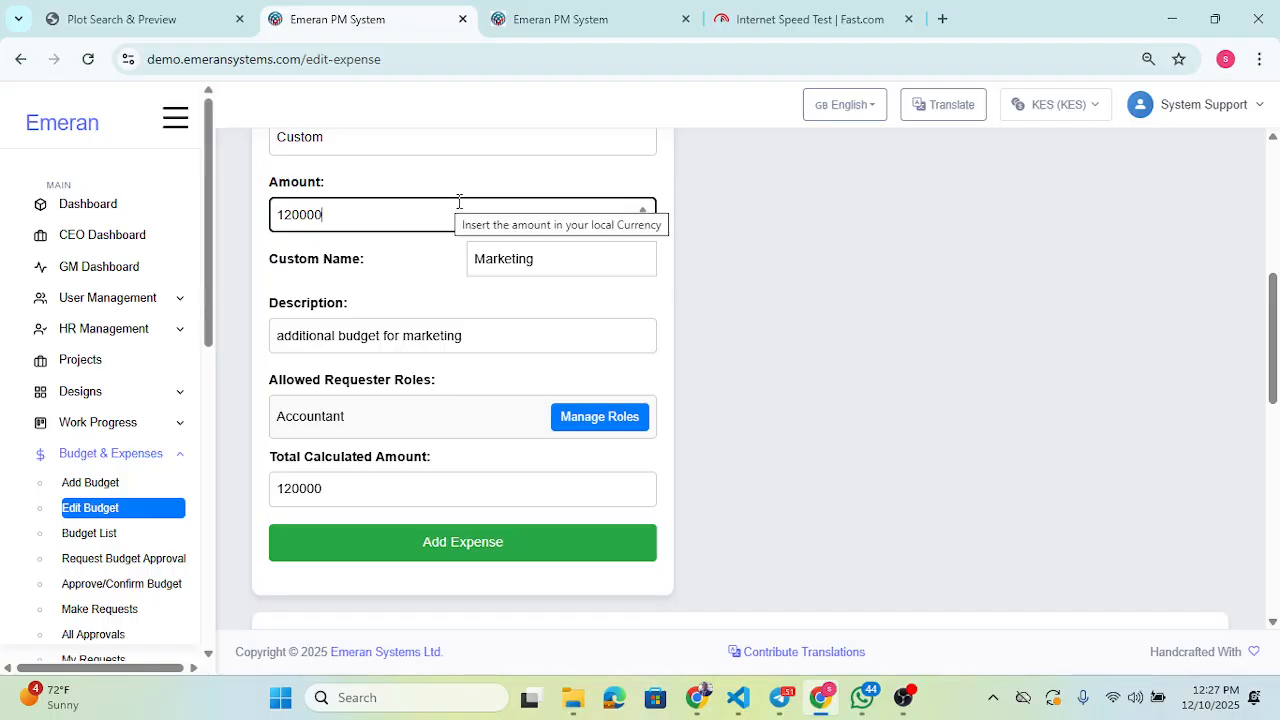
scroll(554, 329, "down", 1)
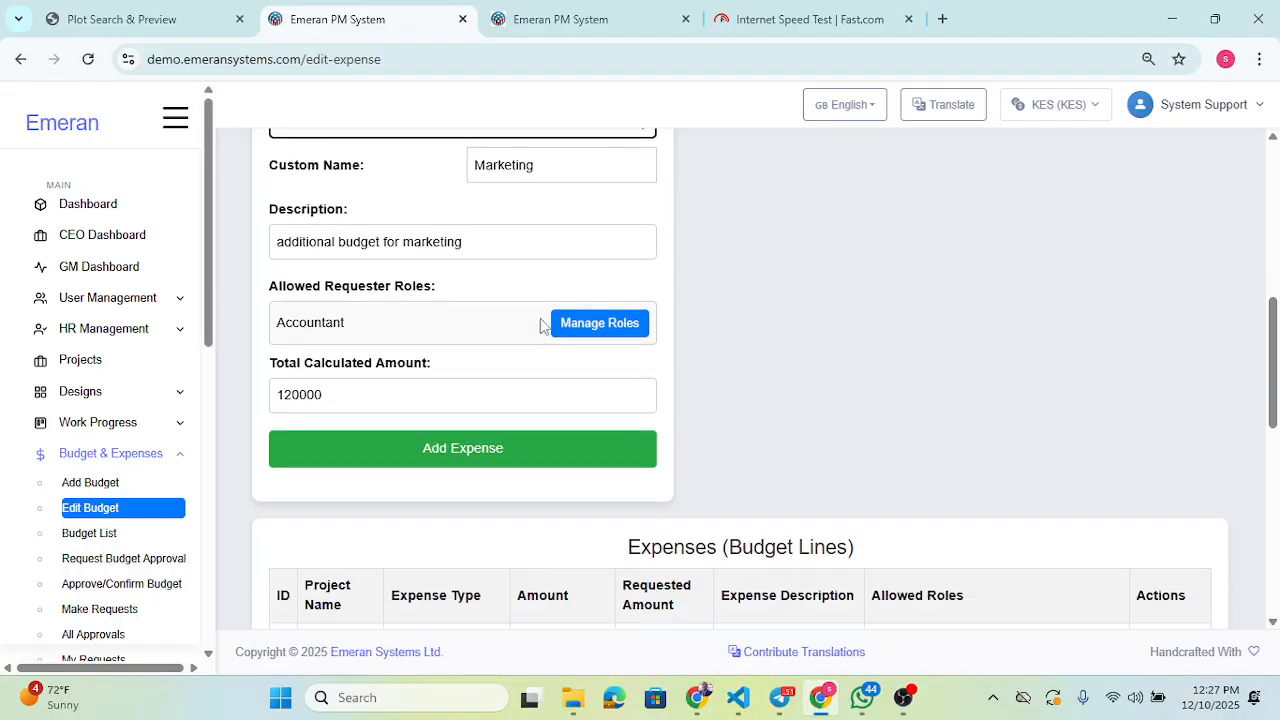
scroll(523, 355, "down", 1)
left_click(486, 357)
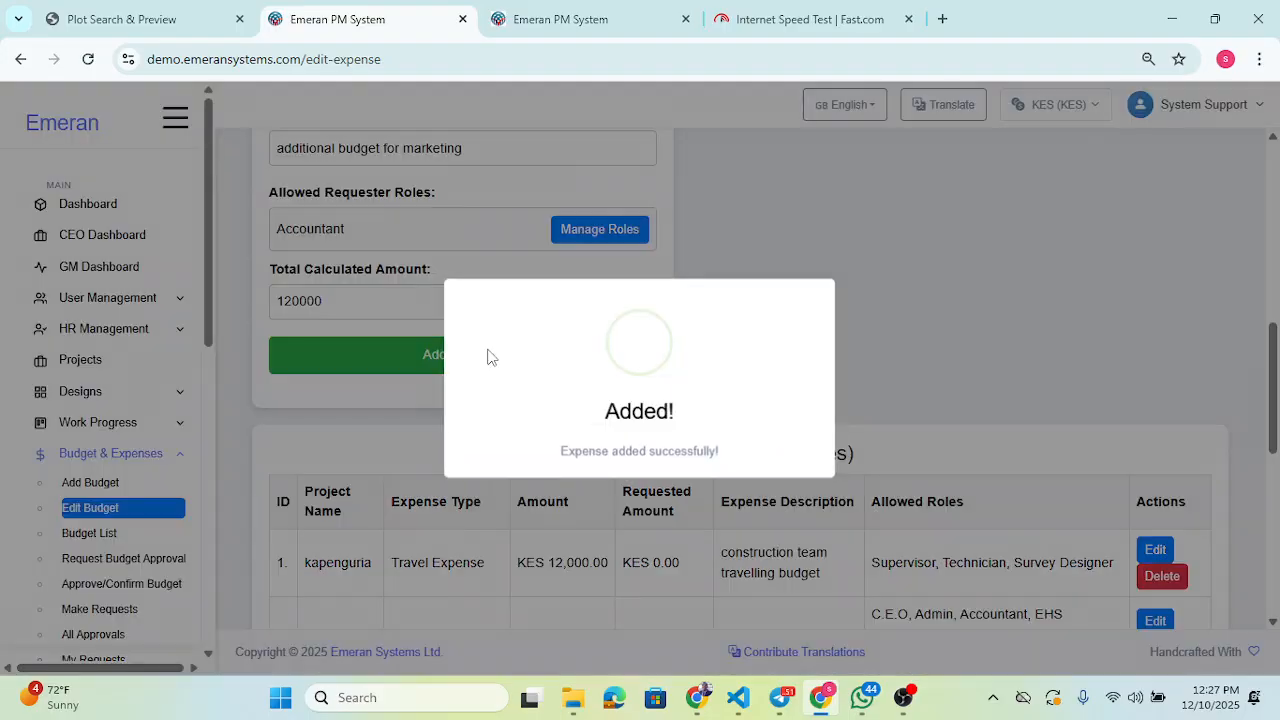
Step: Review the kapenguria budget summary and examine the type, amount and description of the two travel expense lines
scroll(417, 331, "up", 6)
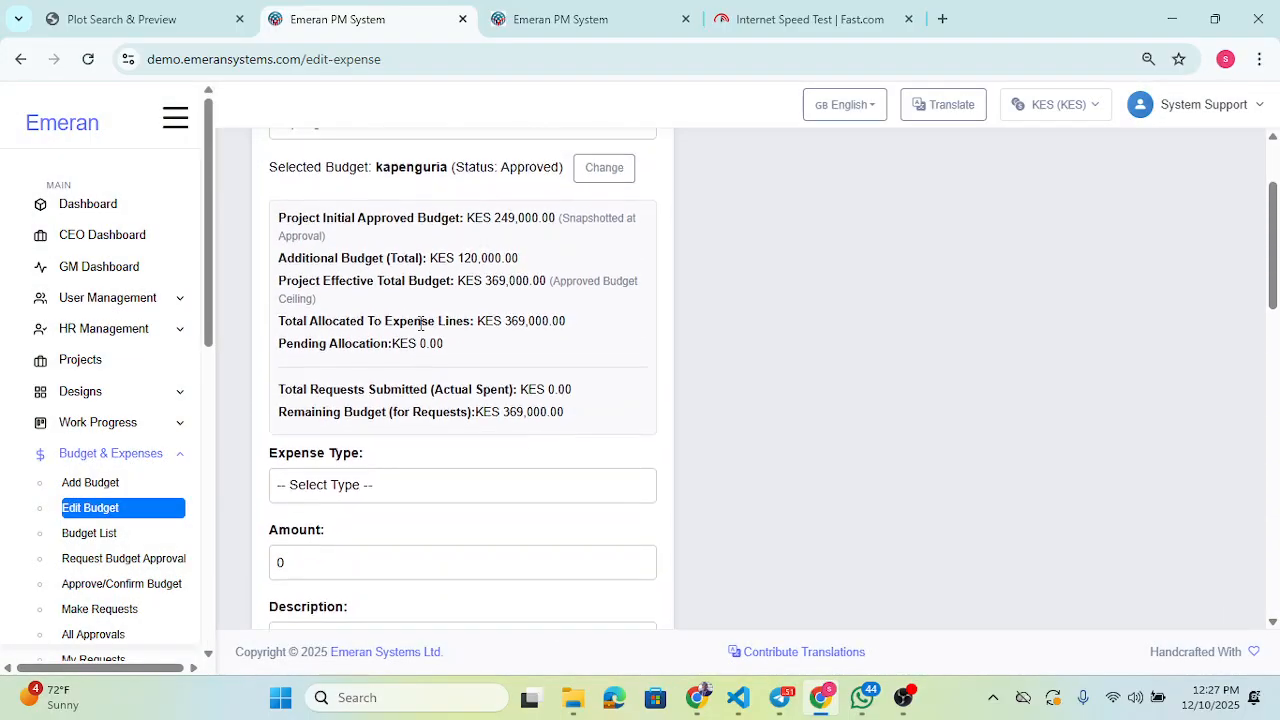
left_click_drag(280, 416, 480, 430)
left_click(815, 360)
scroll(815, 360, "down", 8)
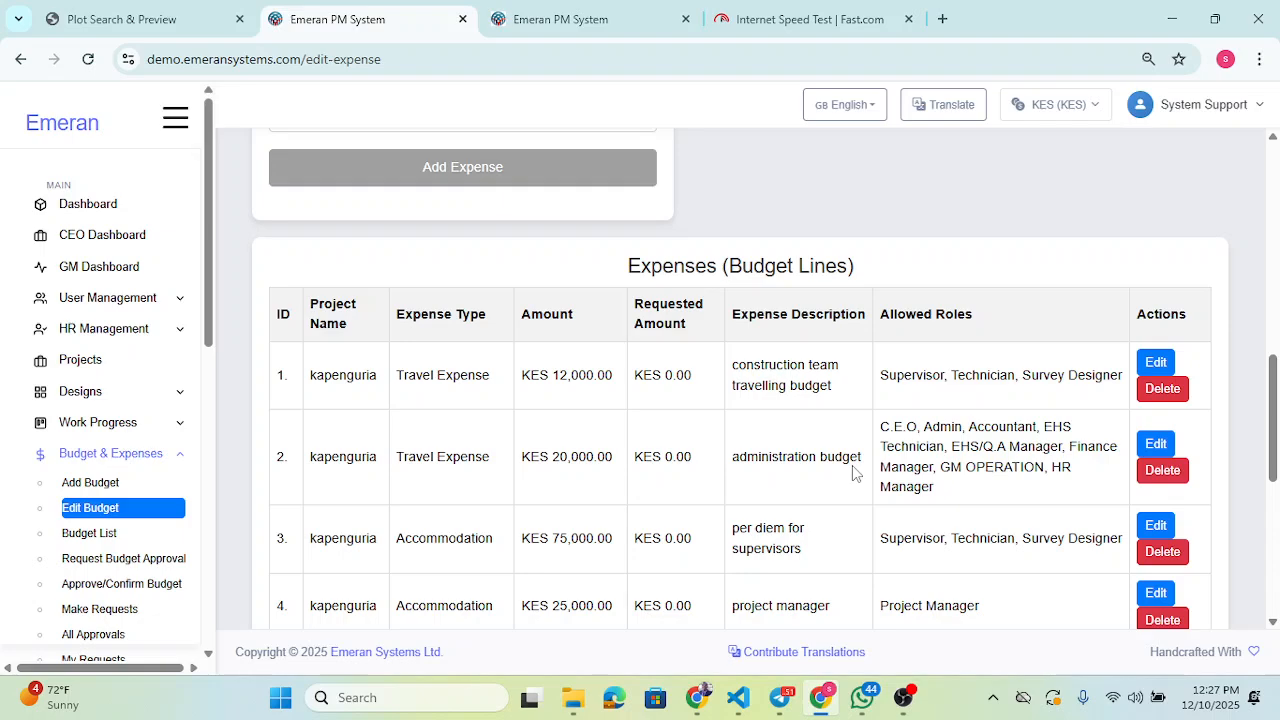
scroll(790, 370, "down", 1)
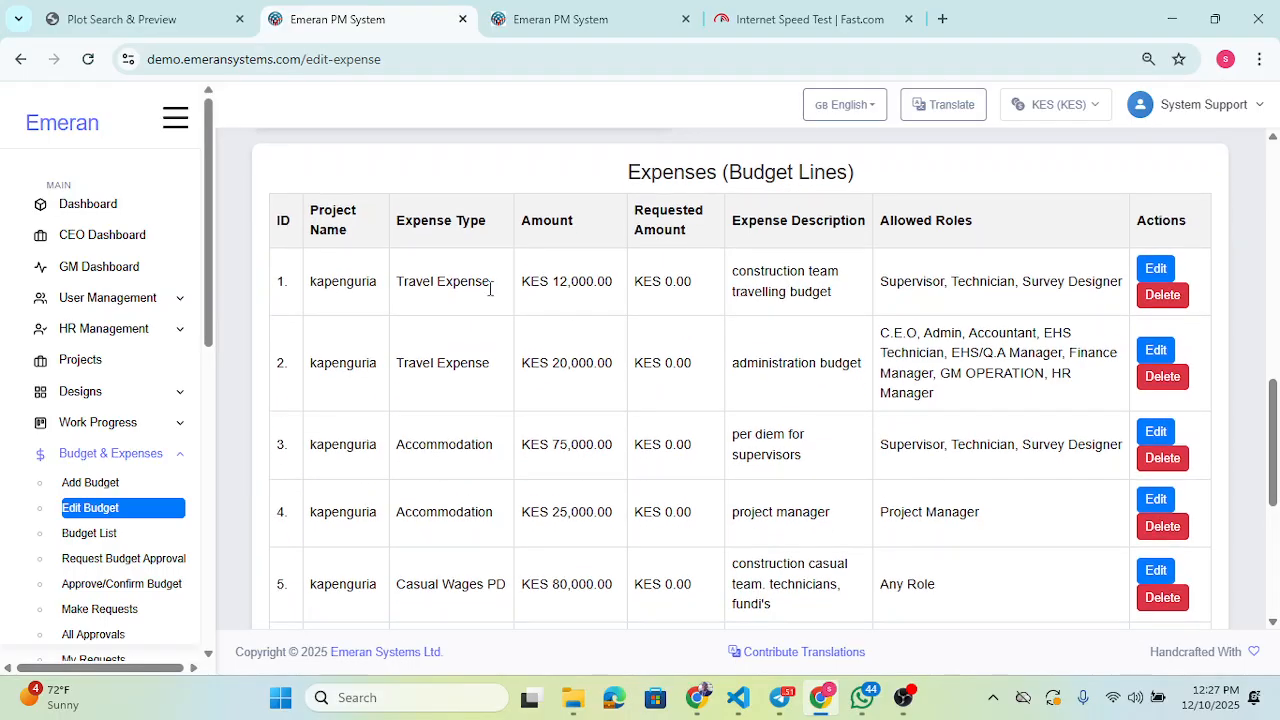
left_click_drag(397, 281, 492, 282)
left_click_drag(834, 292, 728, 265)
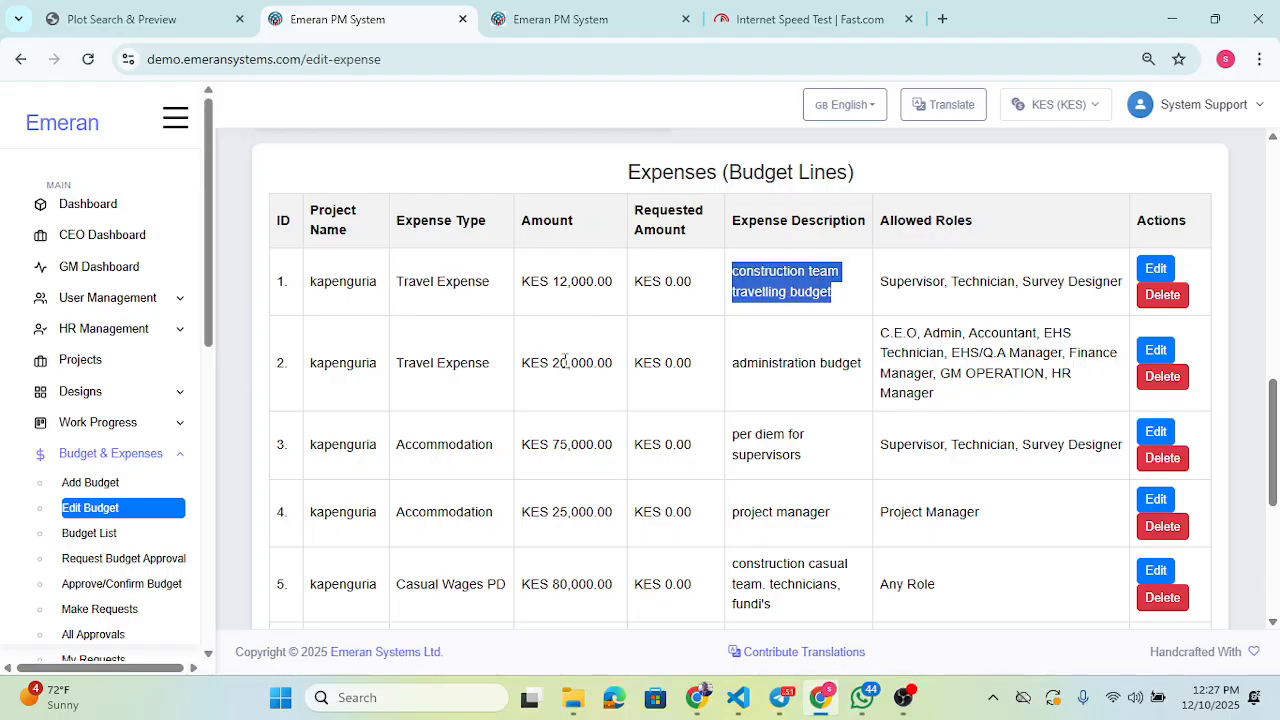
left_click_drag(559, 281, 622, 284)
left_click_drag(404, 281, 835, 305)
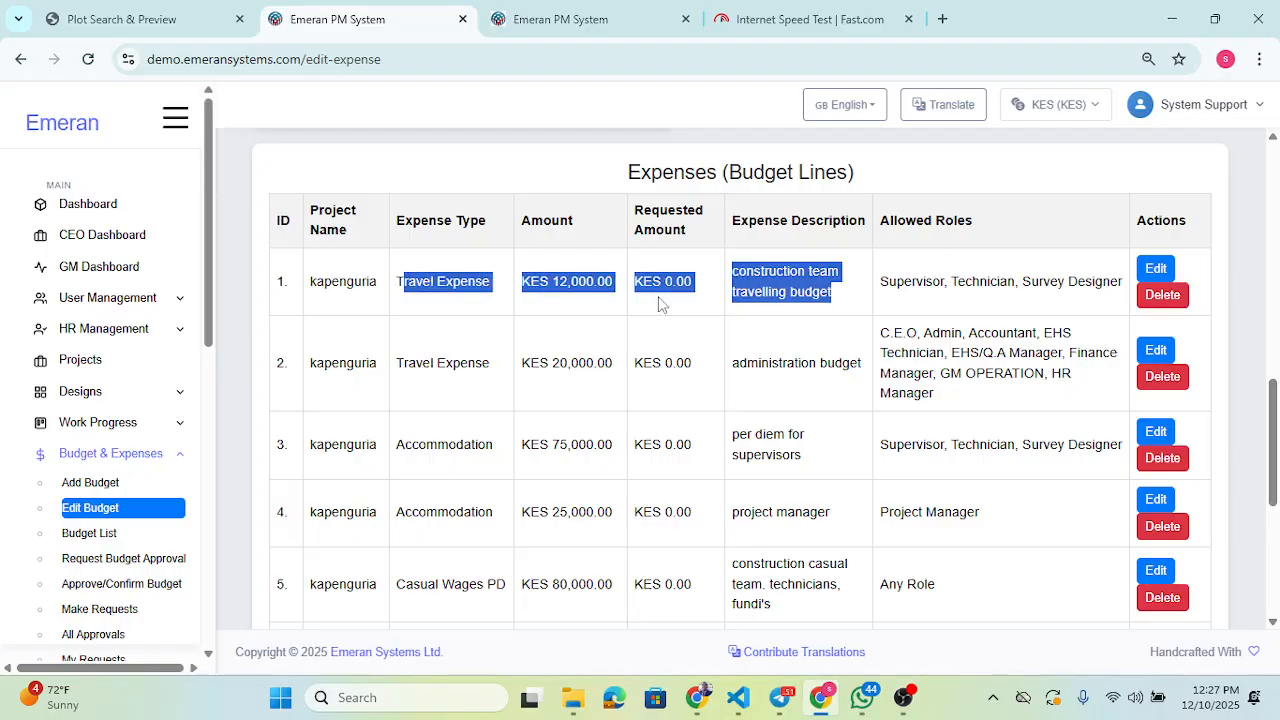
left_click_drag(527, 366, 870, 378)
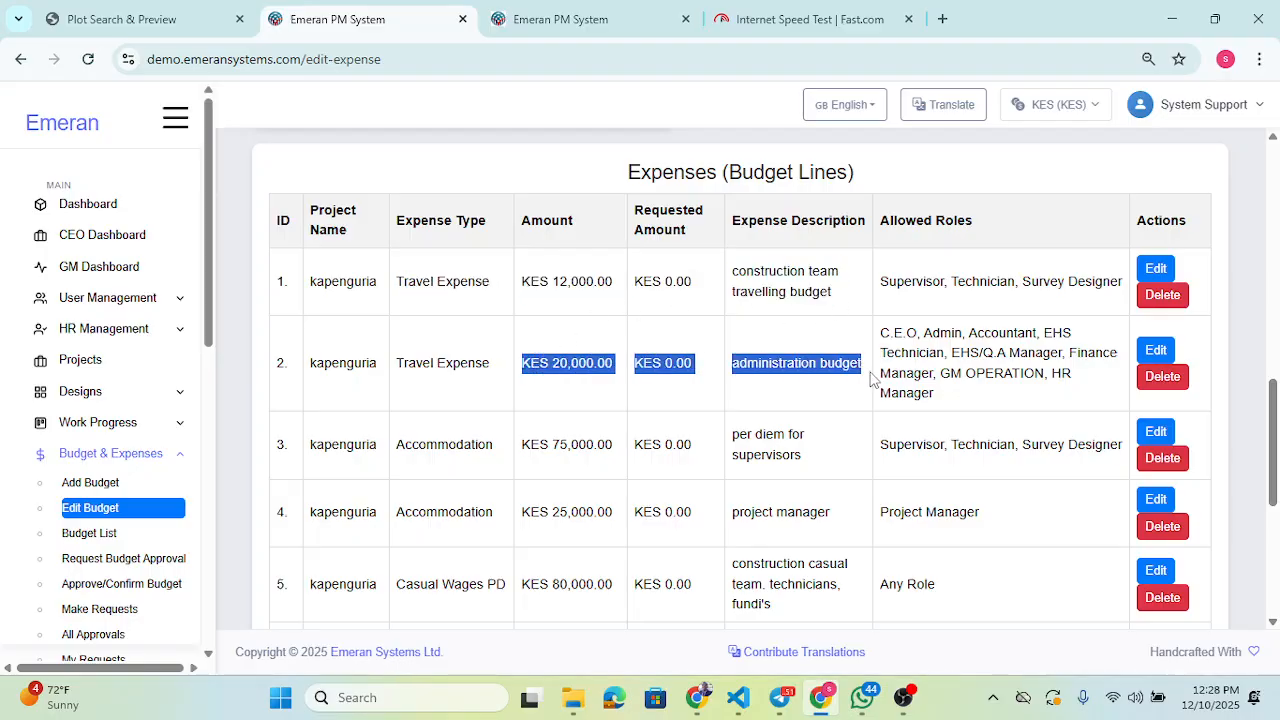
left_click(509, 372)
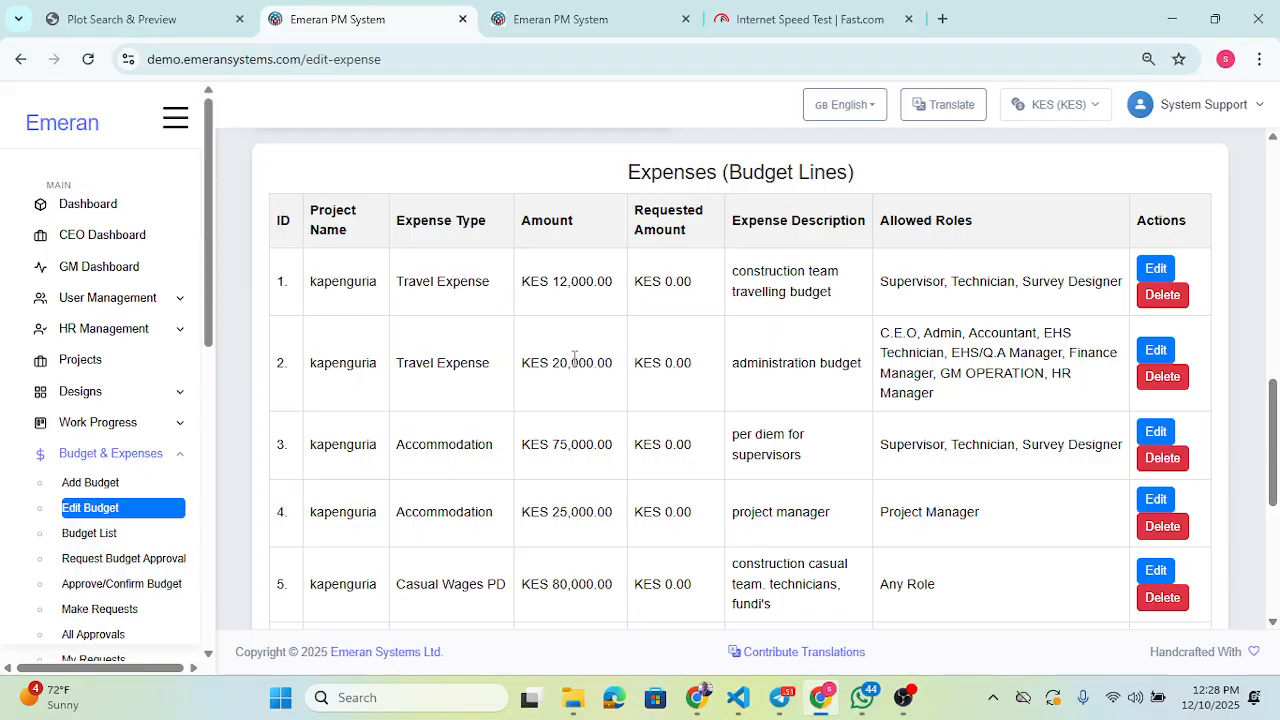
left_click_drag(404, 365, 614, 366)
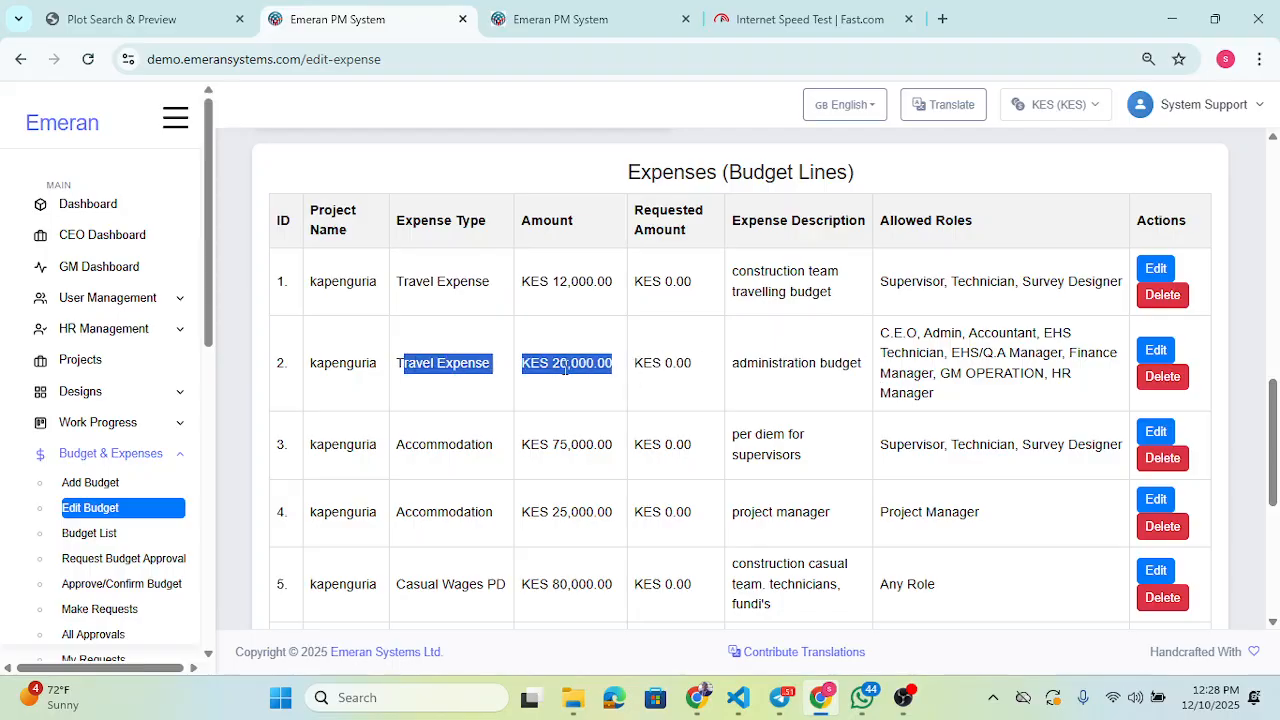
left_click(621, 366)
Step: Update the administration travel expense amount to 18000 and check the budget's pending allocation
left_click(1163, 349)
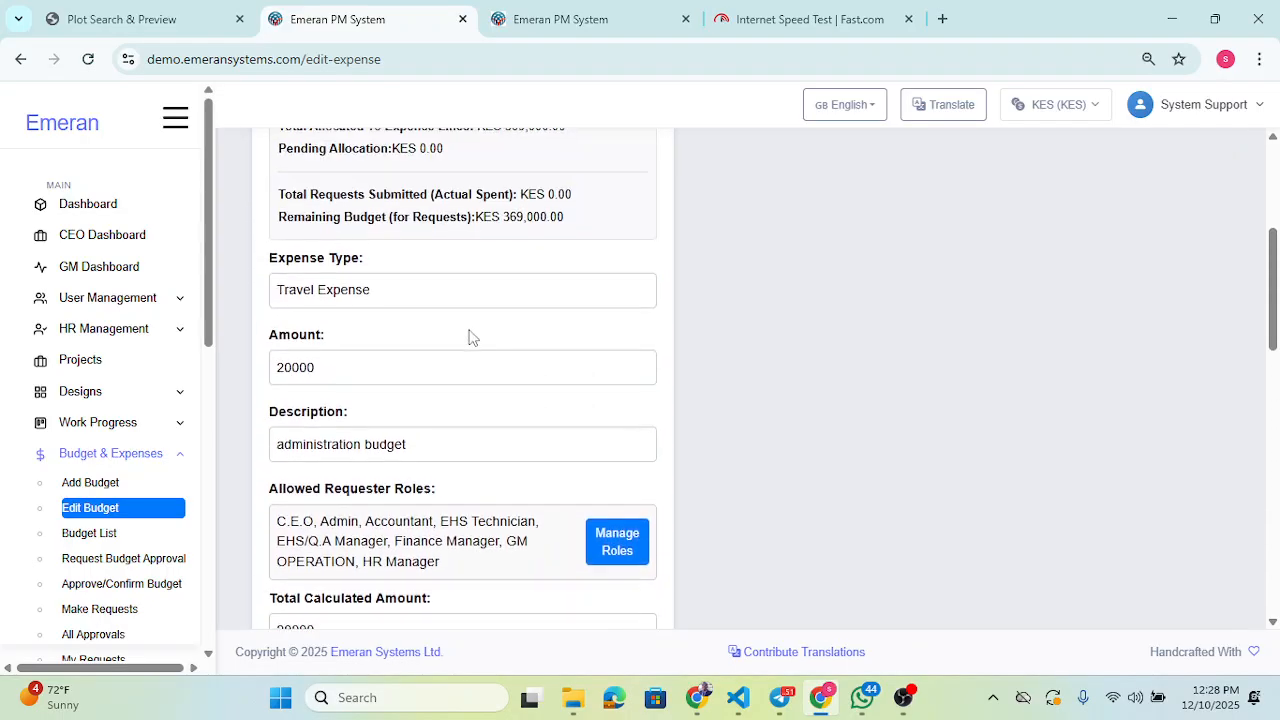
double_click(316, 368)
type("1")
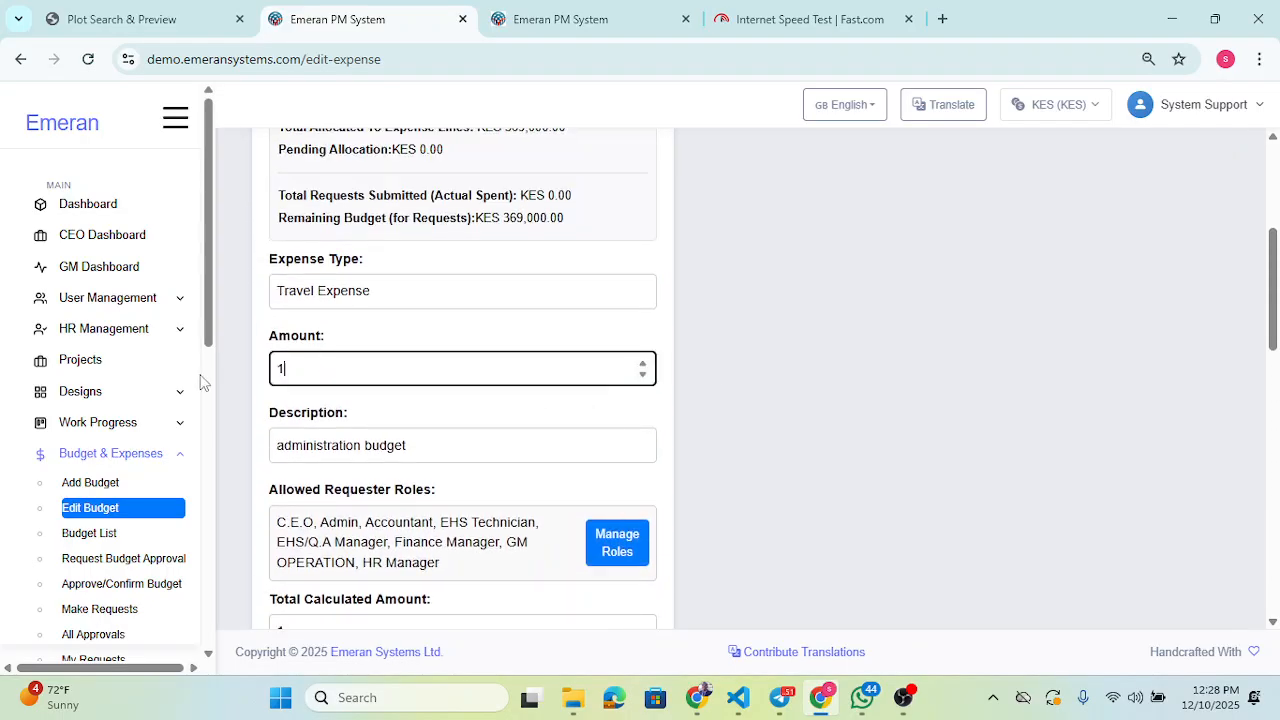
type("8000")
scroll(566, 491, "down", 4)
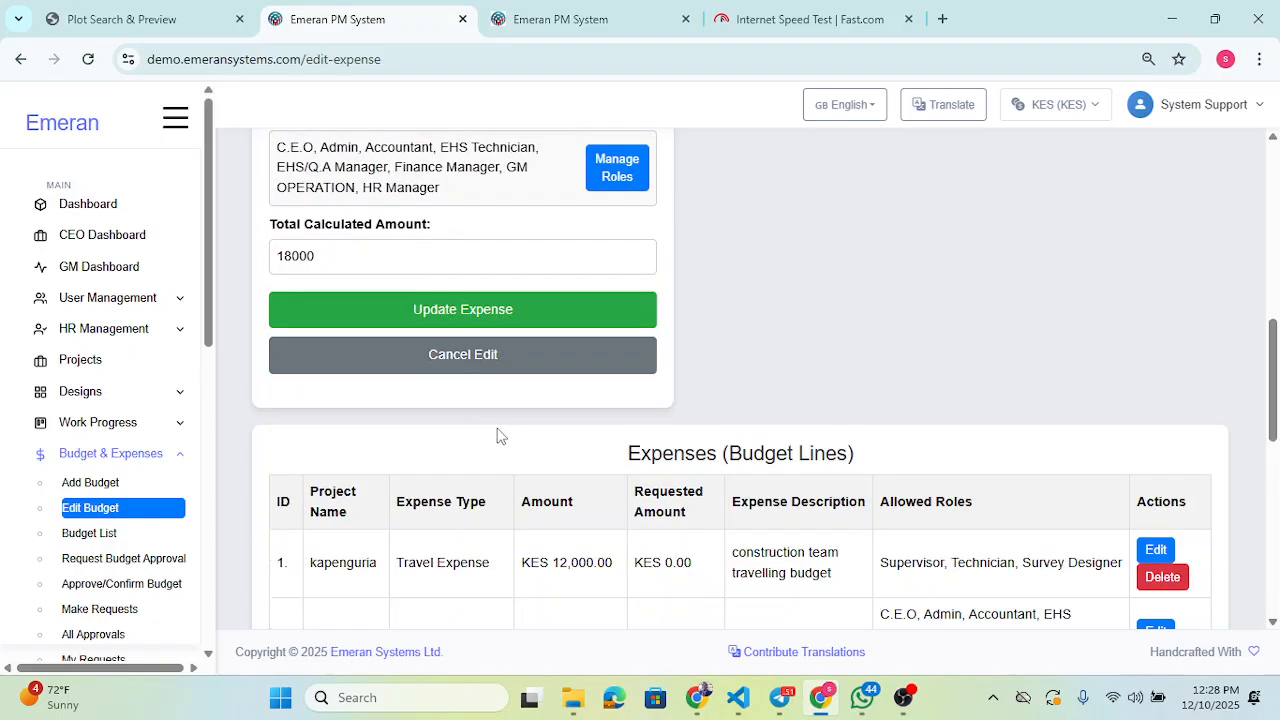
left_click(460, 312)
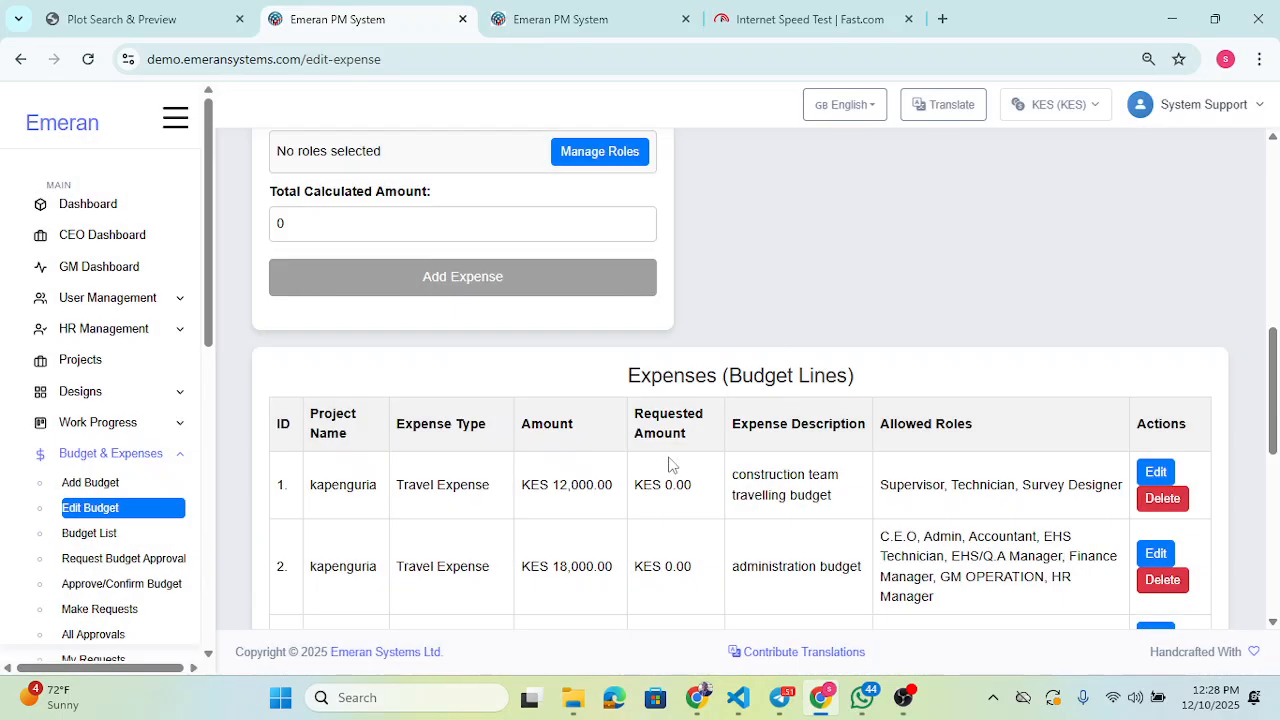
scroll(566, 560, "up", 5)
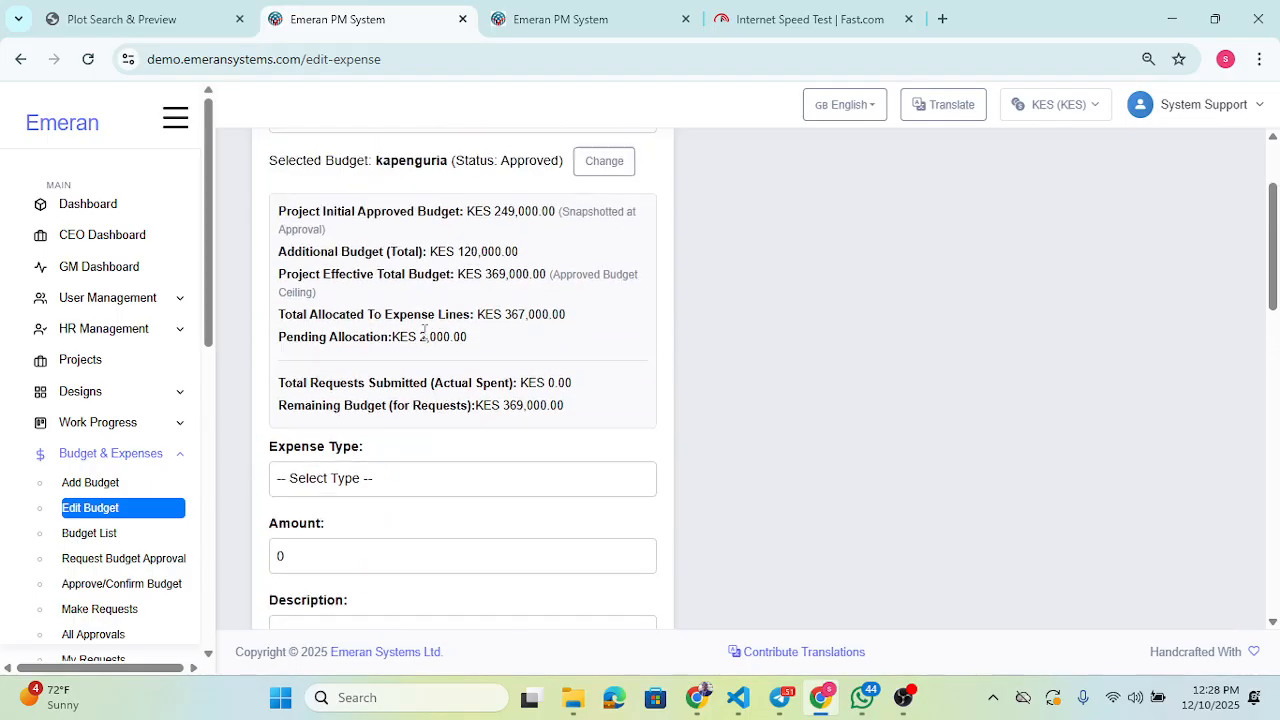
scroll(425, 332, "up", 1)
left_click_drag(468, 430, 279, 432)
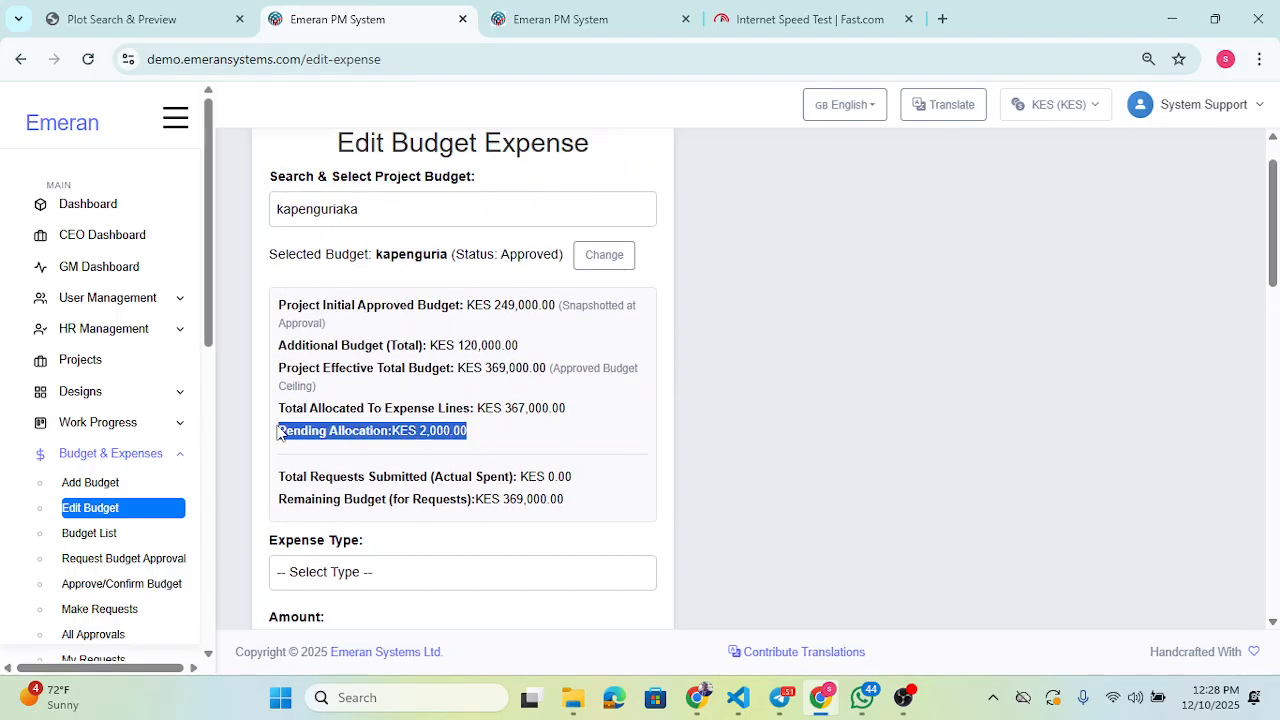
Step: Update the construction team travel expense amount to 14000 and check the pending allocation again
scroll(789, 366, "down", 8)
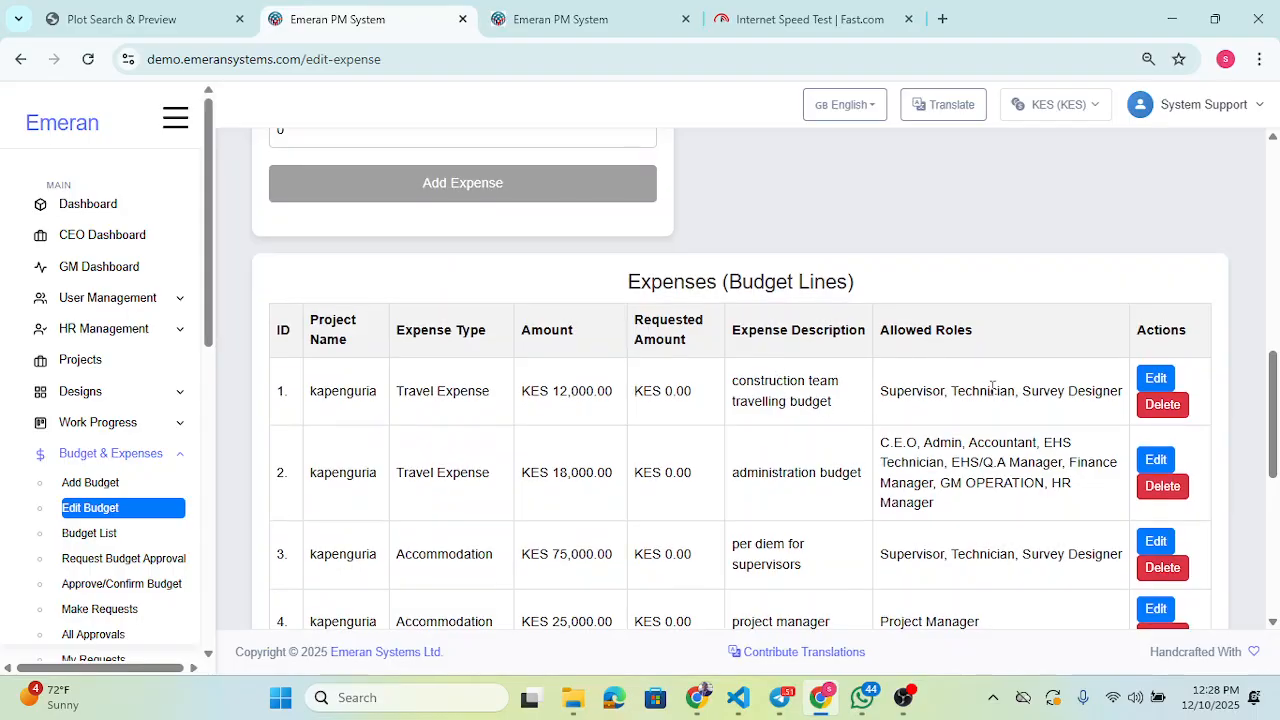
left_click(1153, 377)
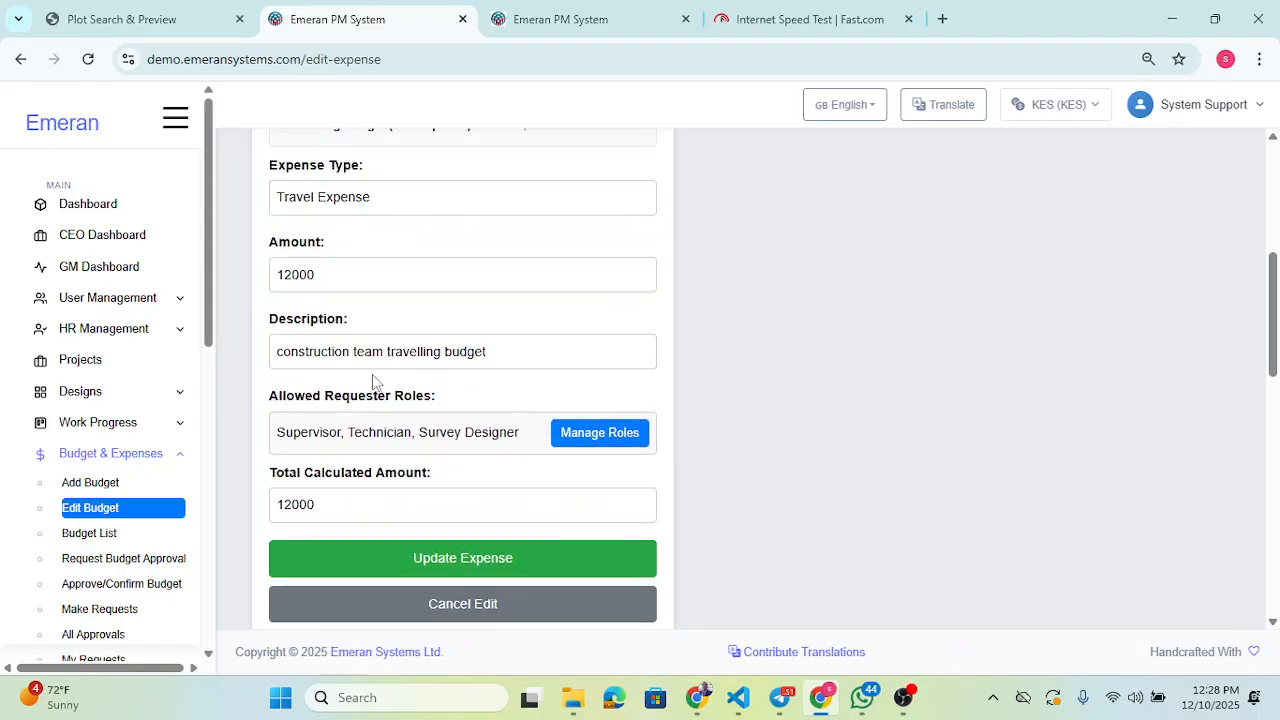
left_click_drag(315, 274, 272, 273)
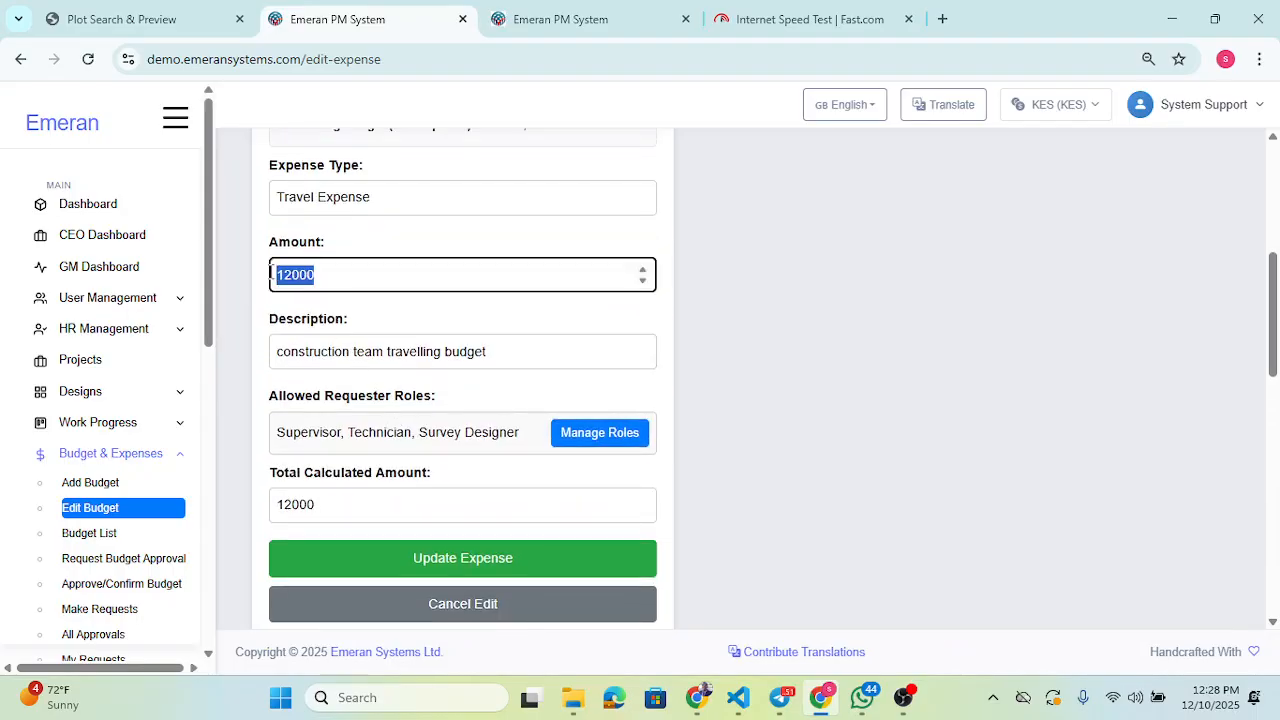
type("14000")
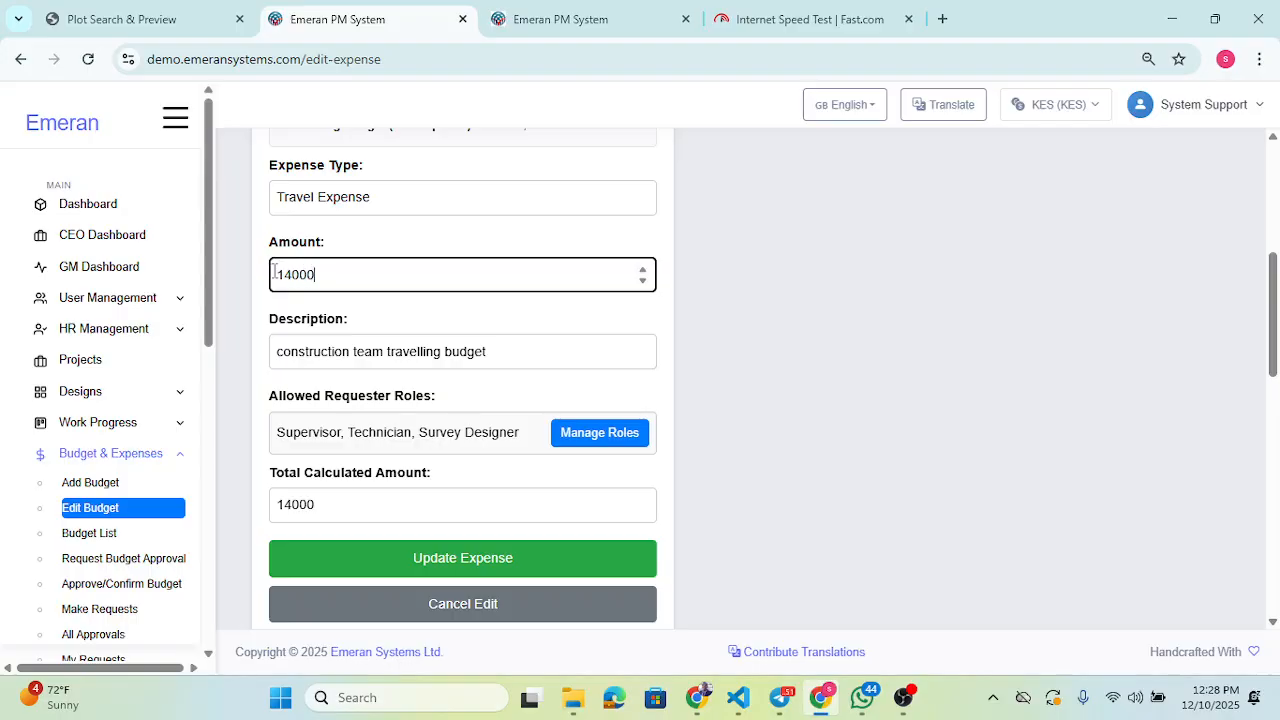
left_click(508, 572)
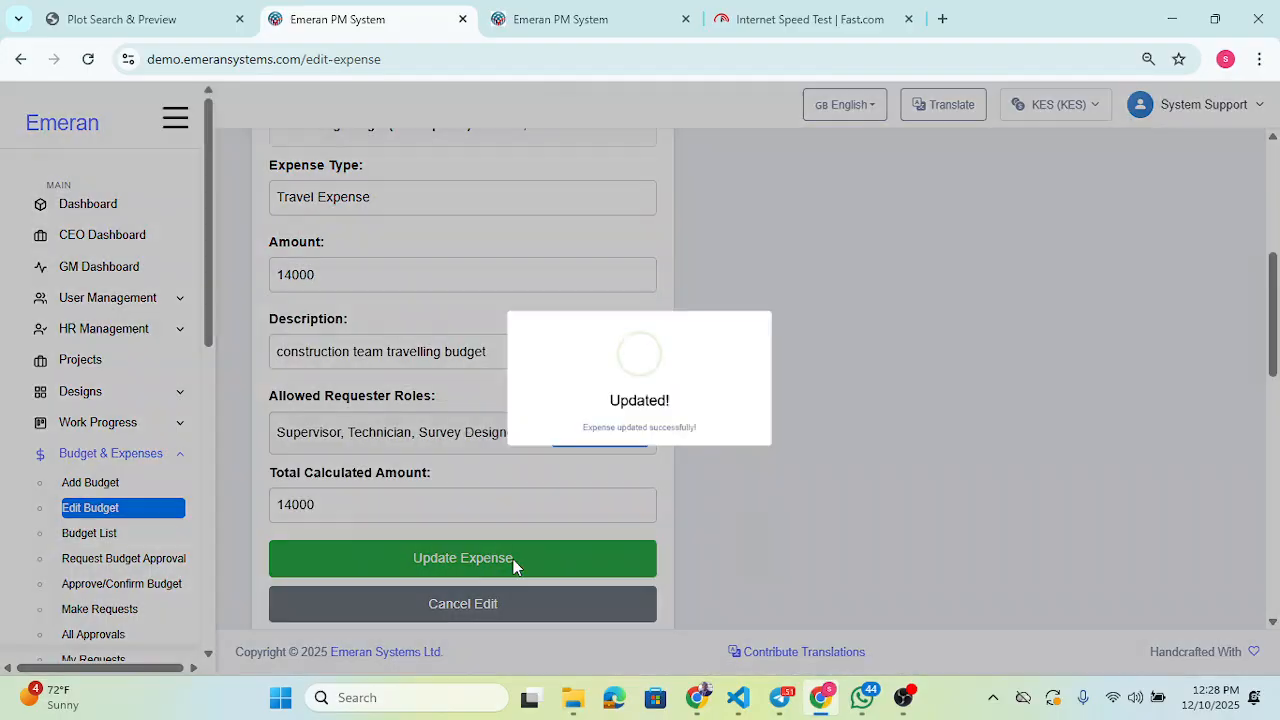
scroll(627, 388, "up", 2)
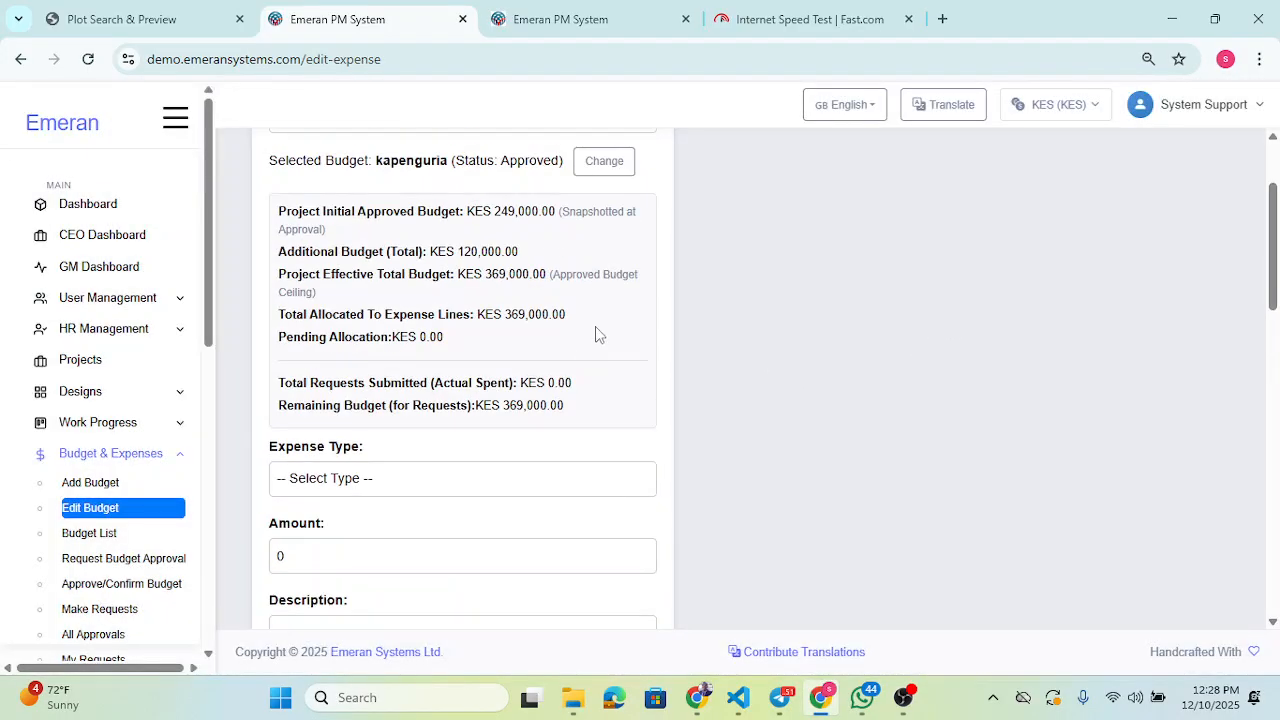
left_click_drag(440, 337, 267, 341)
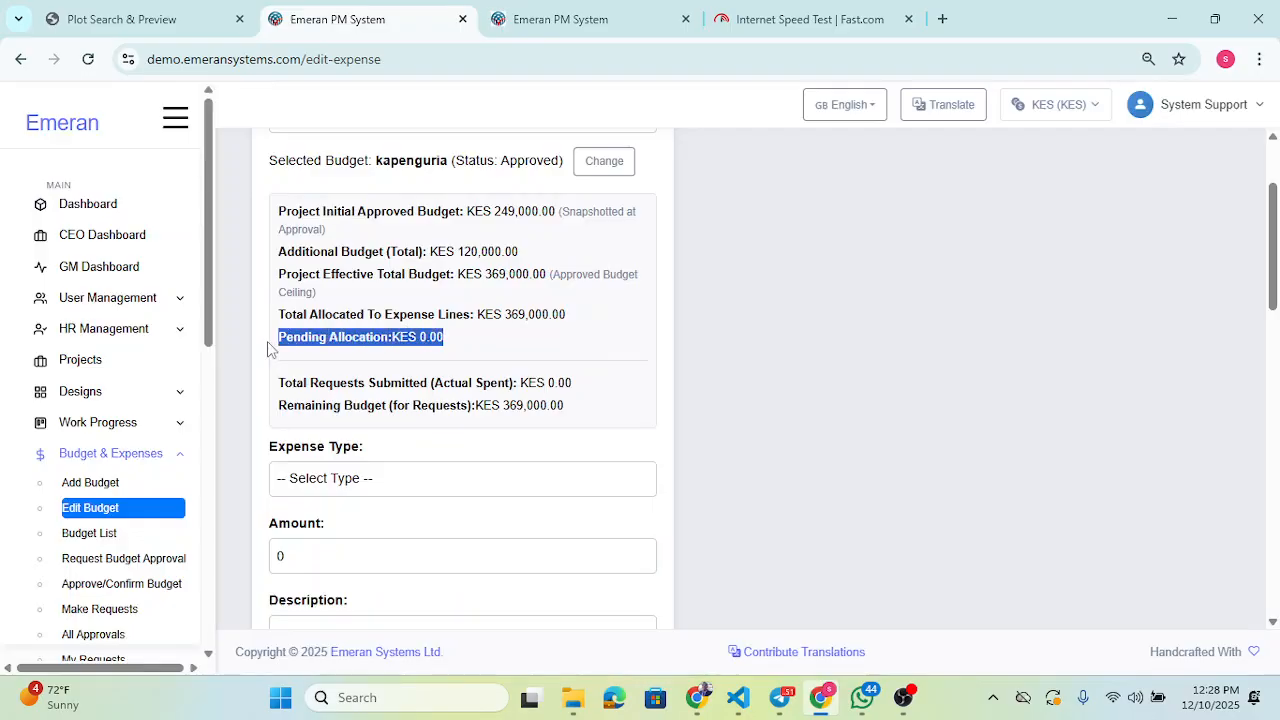
Step: Compare the amounts of the administration and construction team travel lines in the expenses table
scroll(762, 380, "down", 3)
scroll(765, 380, "down", 4)
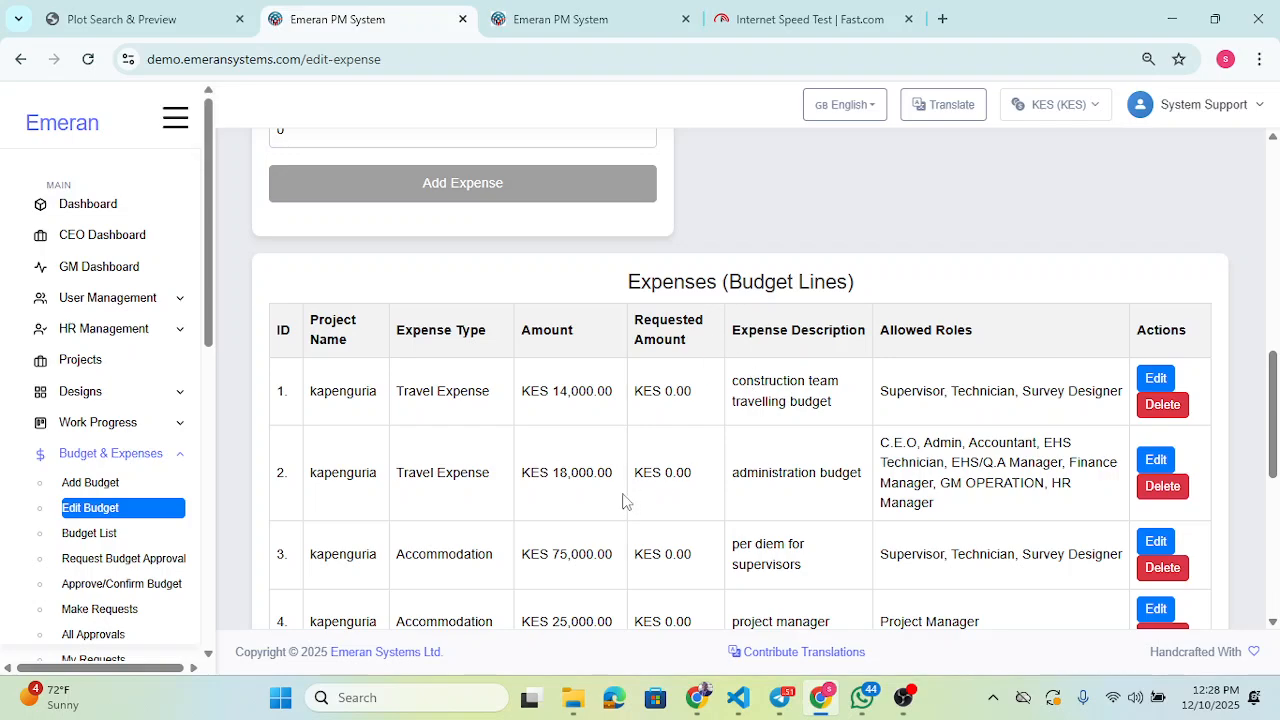
left_click_drag(617, 480, 523, 468)
left_click_drag(611, 391, 515, 394)
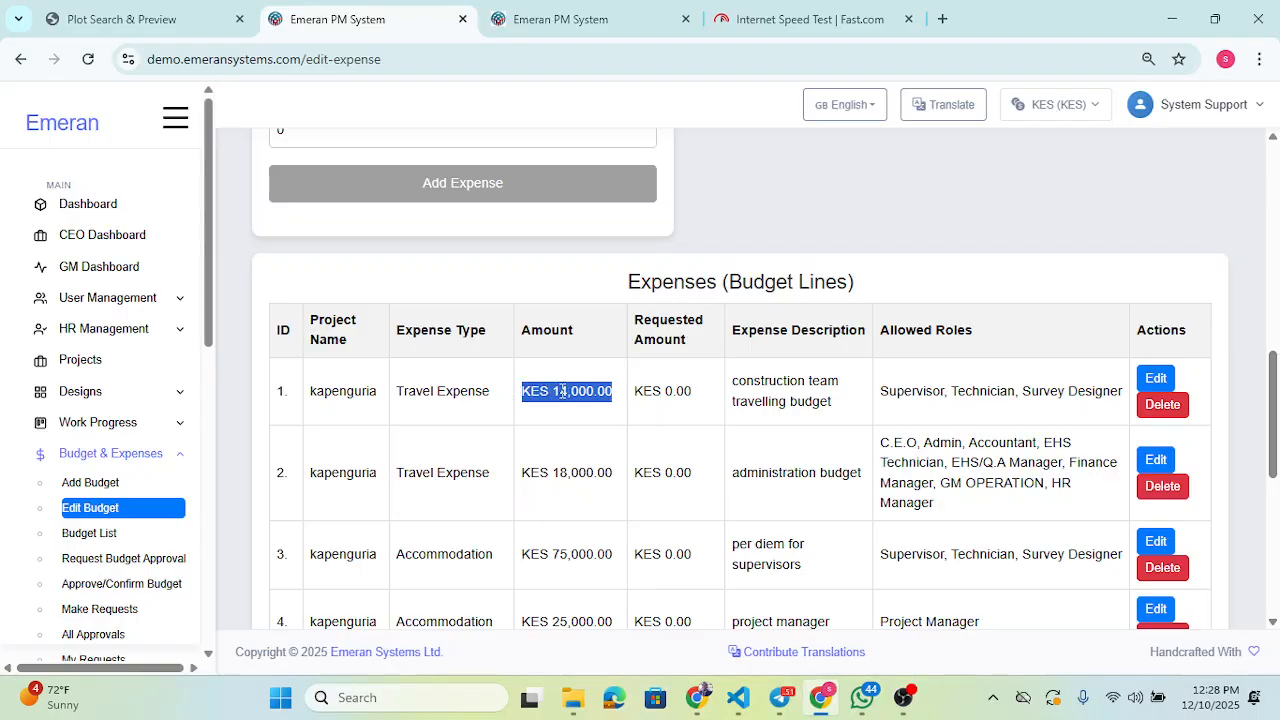